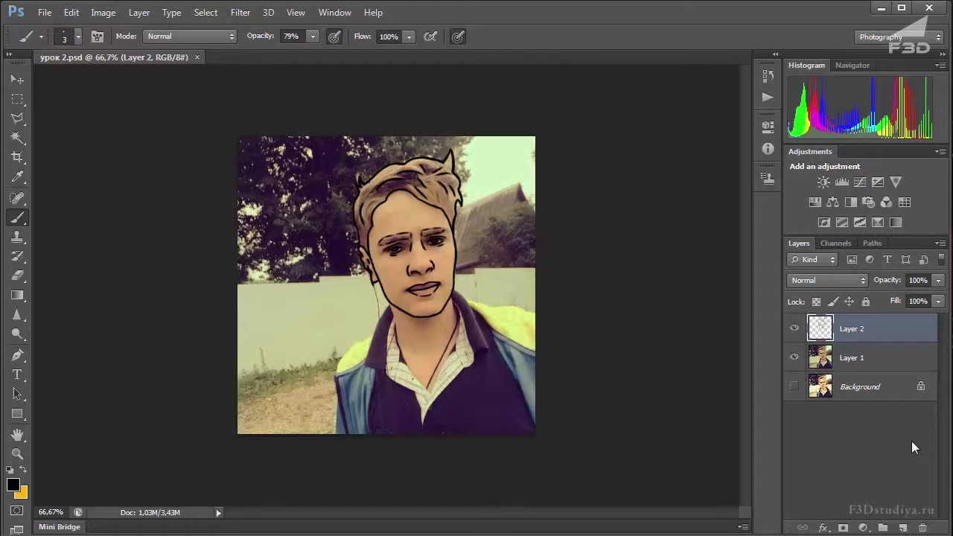
Zoom in on the face to 200% and add a small brush dab to the chin outline
key(ctrl+1)
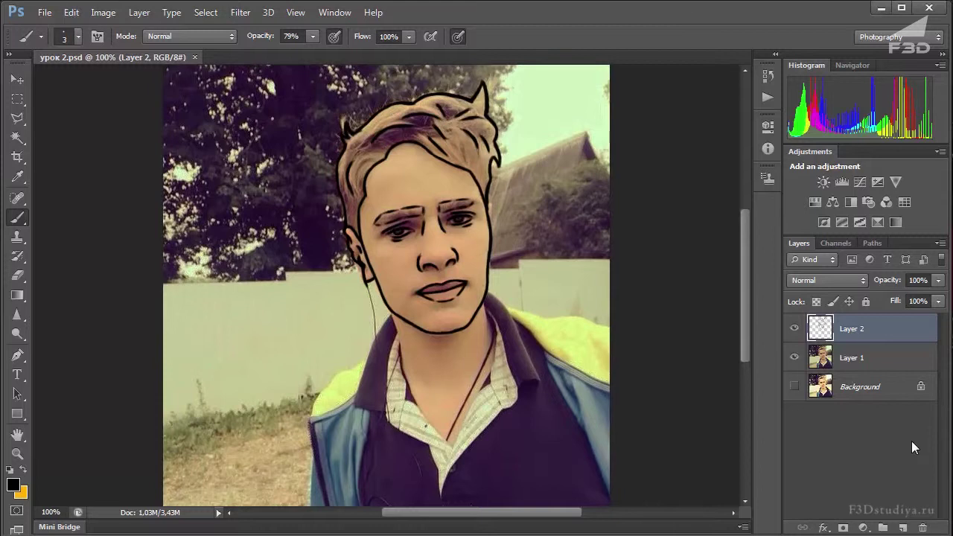
key(ctrl+plus)
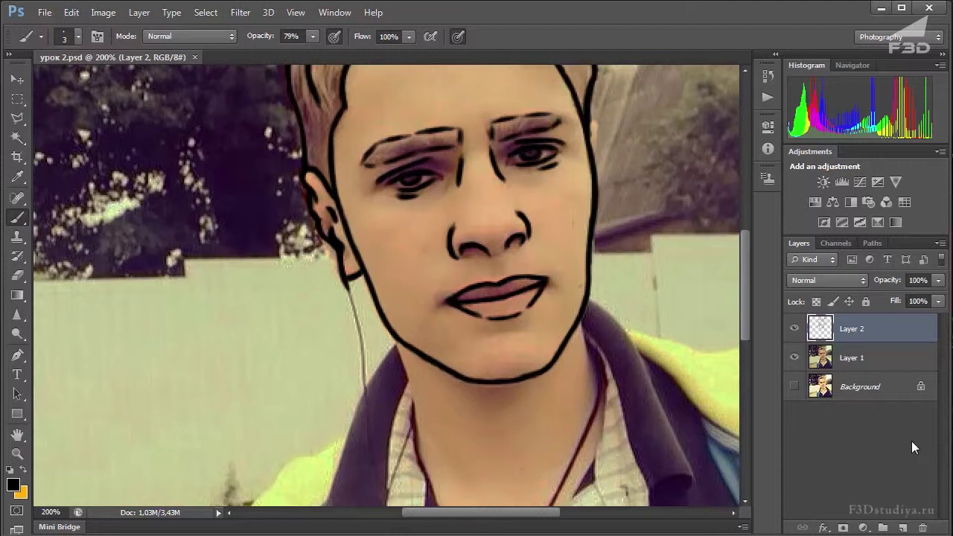
click(537, 320)
Zoom to 400% on the lips and chin and darken the chin outline
drag(519, 354, 538, 262)
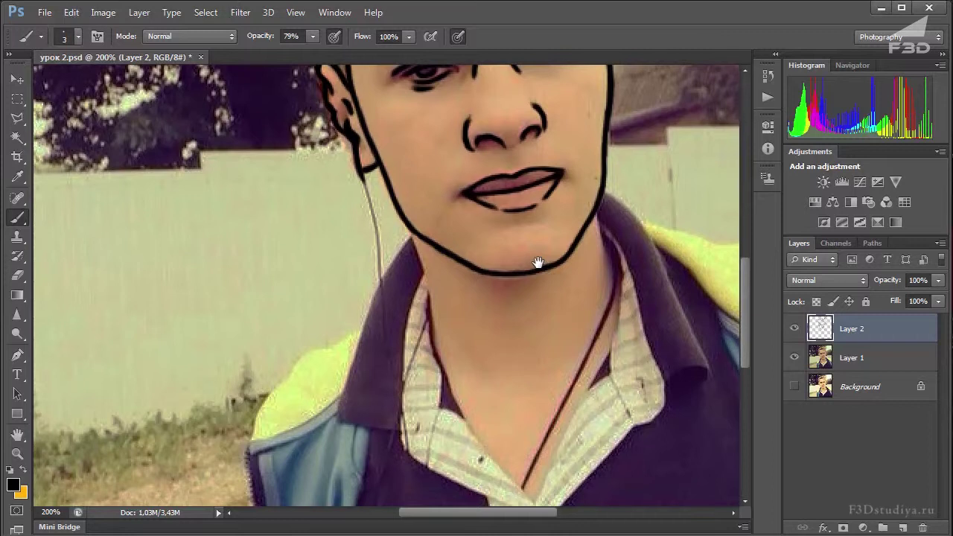
scroll(538, 262, up, 1)
scroll(538, 262, up, 1)
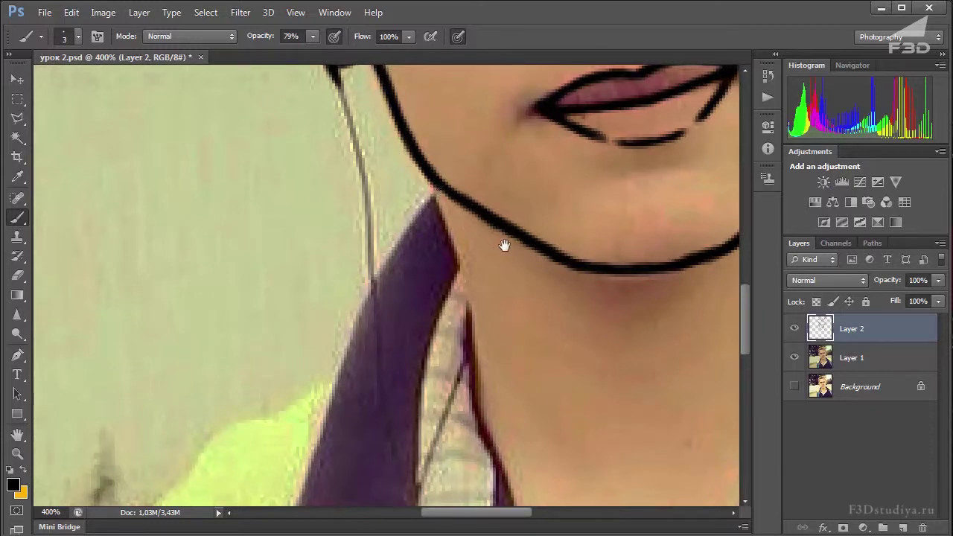
drag(504, 245, 435, 314)
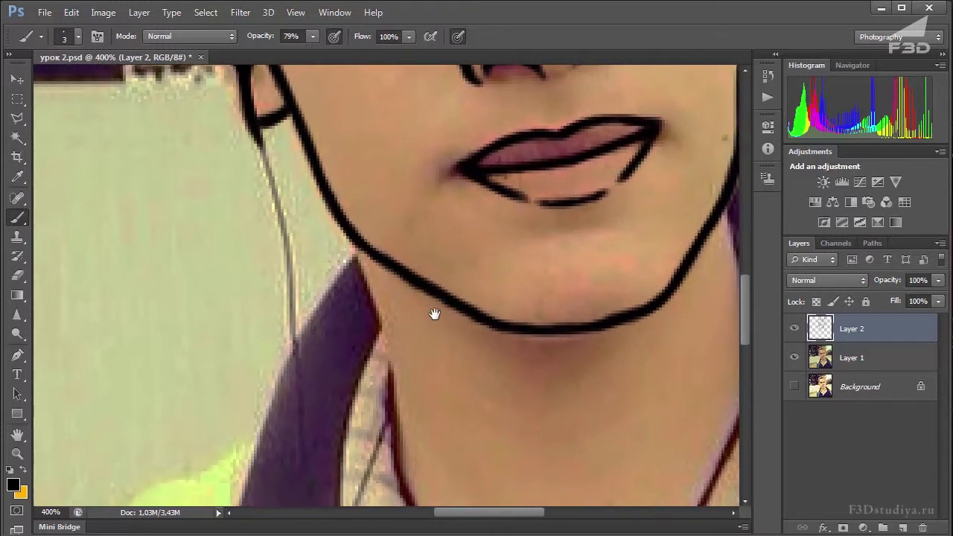
click(460, 303)
Erase the stray dark specks on the chin and beside the jaw
click(17, 278)
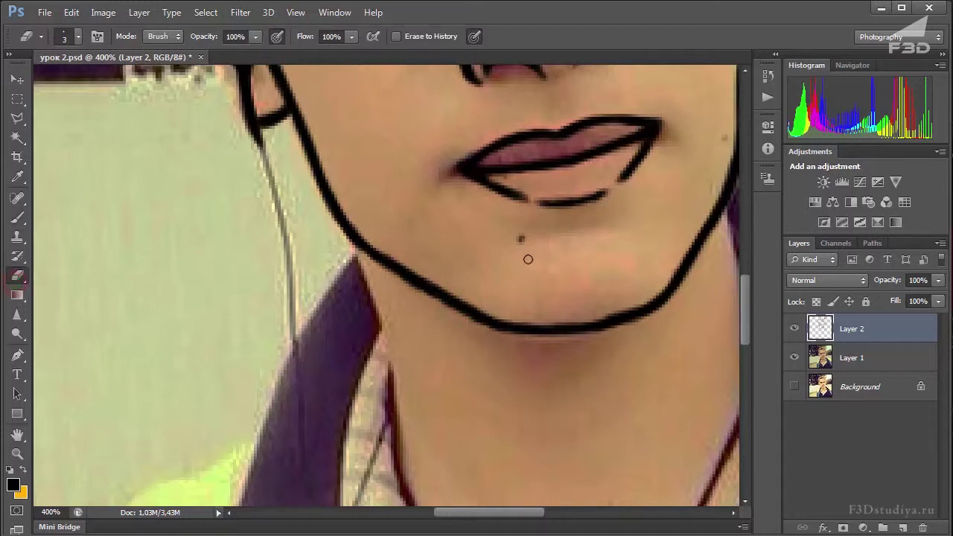
drag(521, 248, 526, 240)
click(717, 131)
Paint a black outline from the jaw down the left side of the neck to the collar
click(16, 218)
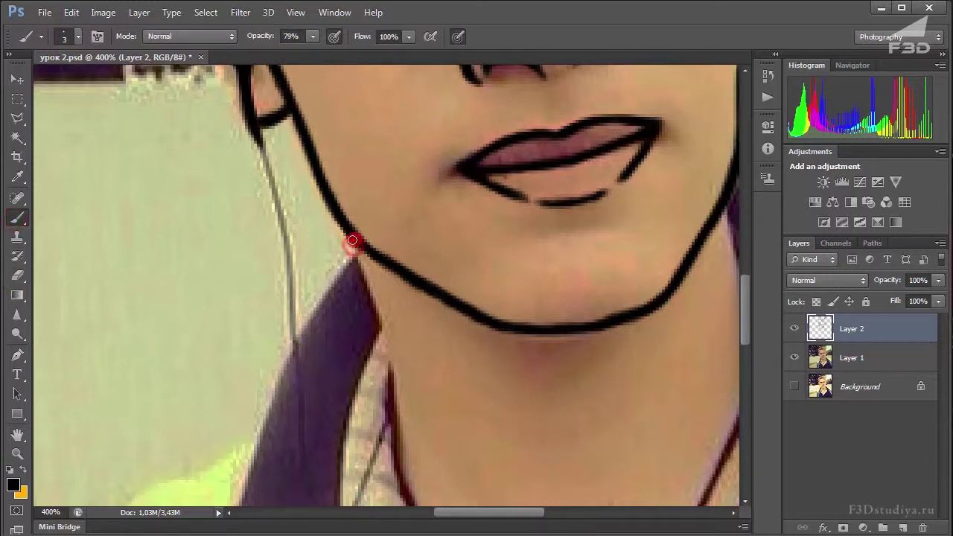
click(349, 248)
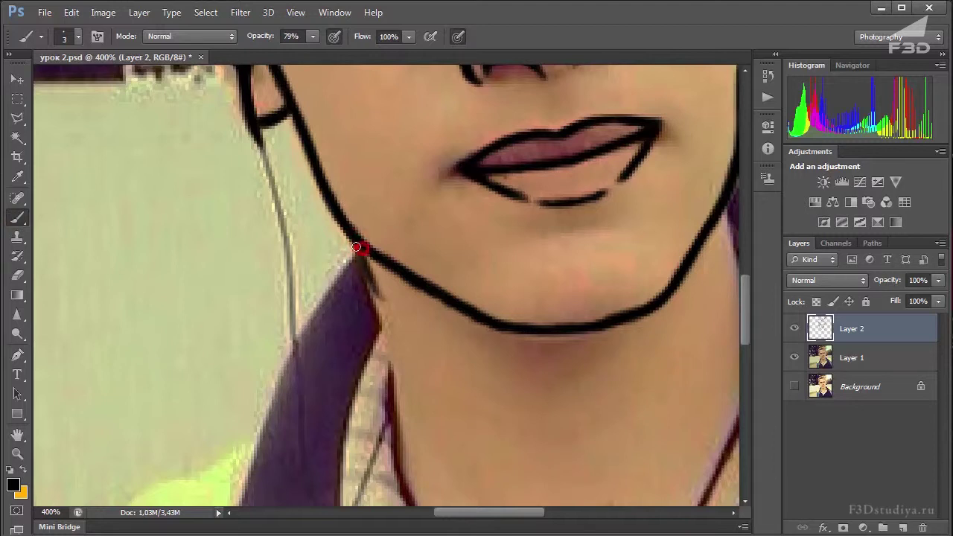
drag(359, 252, 377, 299)
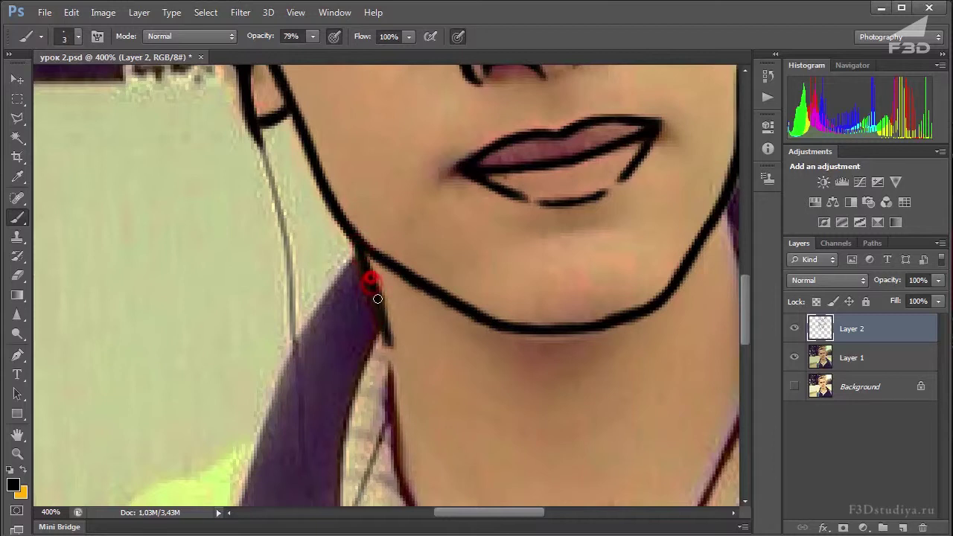
scroll(393, 305, down, 3)
click(373, 247)
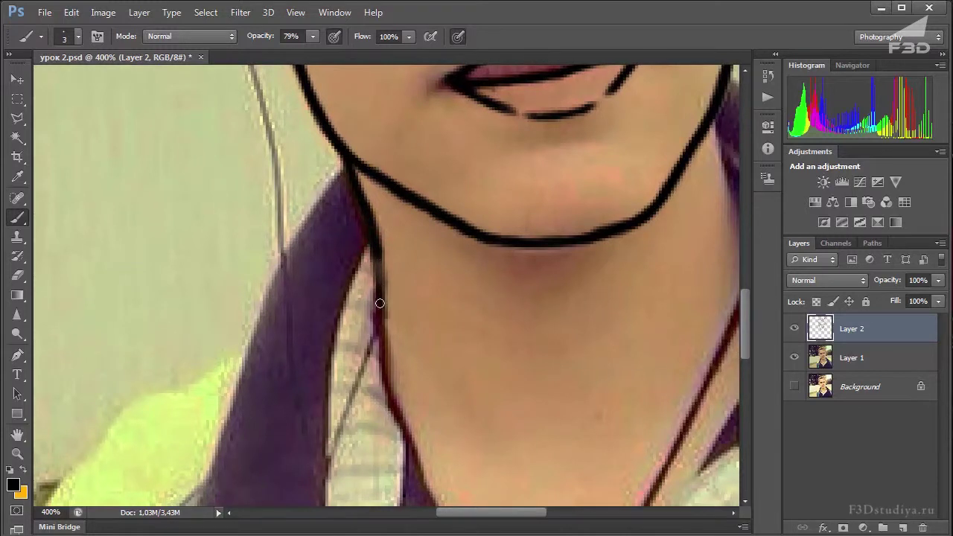
mouse_move(375, 253)
mouse_down()
mouse_move(390, 353)
mouse_move(378, 300)
mouse_move(350, 276)
mouse_move(353, 304)
mouse_move(360, 251)
mouse_move(339, 268)
mouse_move(361, 326)
mouse_up()
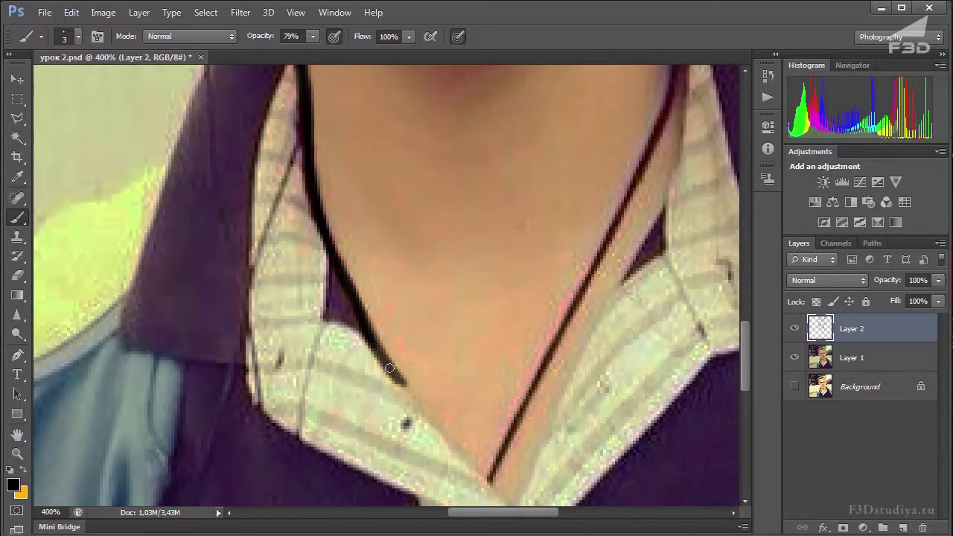
drag(363, 315, 415, 409)
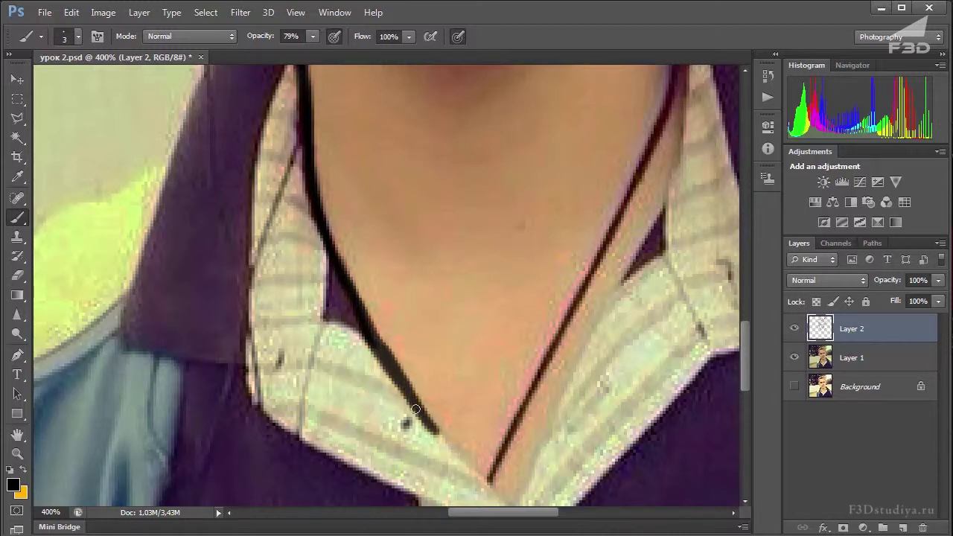
Pan around the neck and the collar V to frame them for outlining
mouse_move(429, 424)
mouse_down()
mouse_move(360, 316)
mouse_move(401, 377)
mouse_move(421, 389)
mouse_up()
click(335, 287)
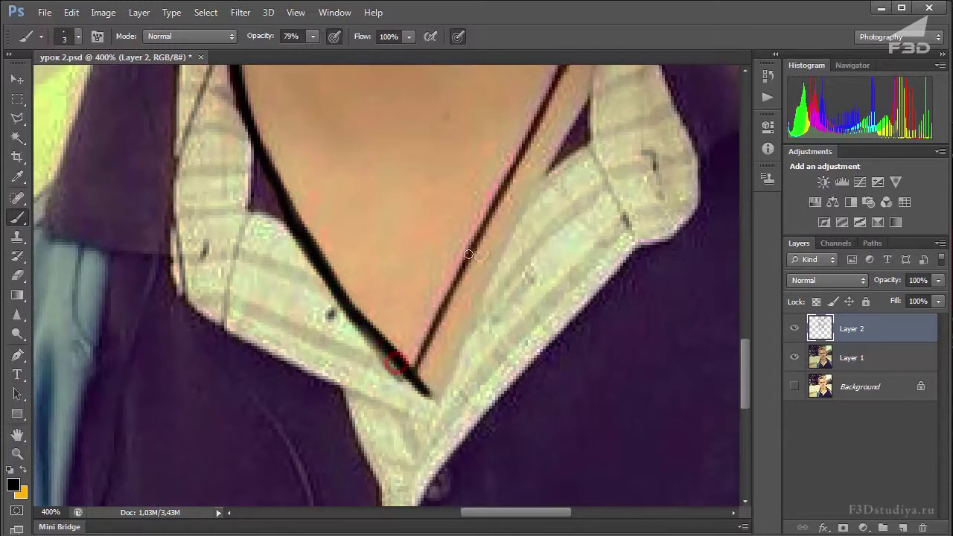
drag(520, 167, 490, 266)
mouse_move(510, 187)
mouse_down()
mouse_move(409, 256)
mouse_move(515, 166)
mouse_move(485, 111)
mouse_up()
mouse_move(290, 278)
mouse_down()
mouse_move(382, 219)
mouse_move(320, 230)
mouse_move(454, 249)
mouse_move(328, 230)
mouse_move(374, 228)
mouse_up()
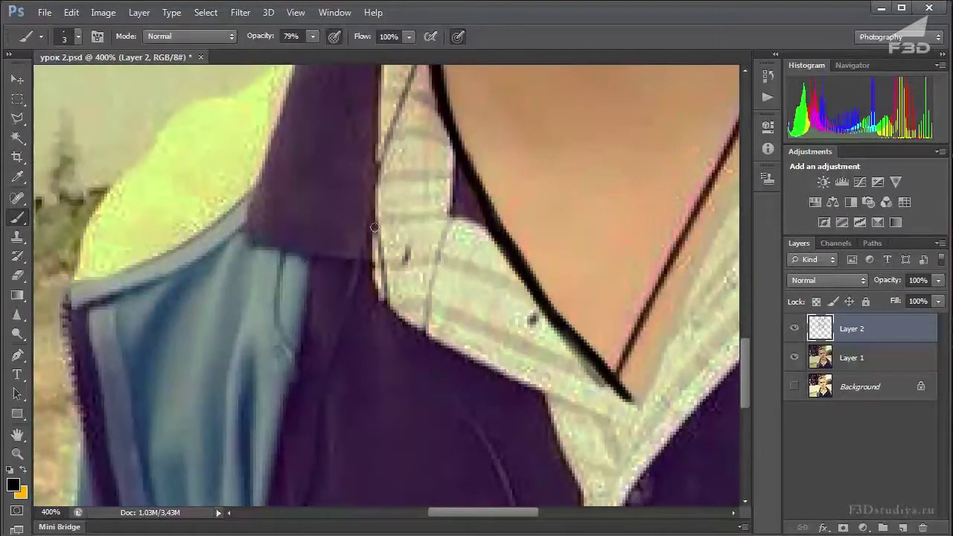
mouse_move(457, 263)
mouse_down()
mouse_move(402, 227)
mouse_move(390, 386)
mouse_up()
mouse_move(391, 199)
mouse_down()
mouse_move(434, 313)
mouse_move(513, 444)
mouse_up()
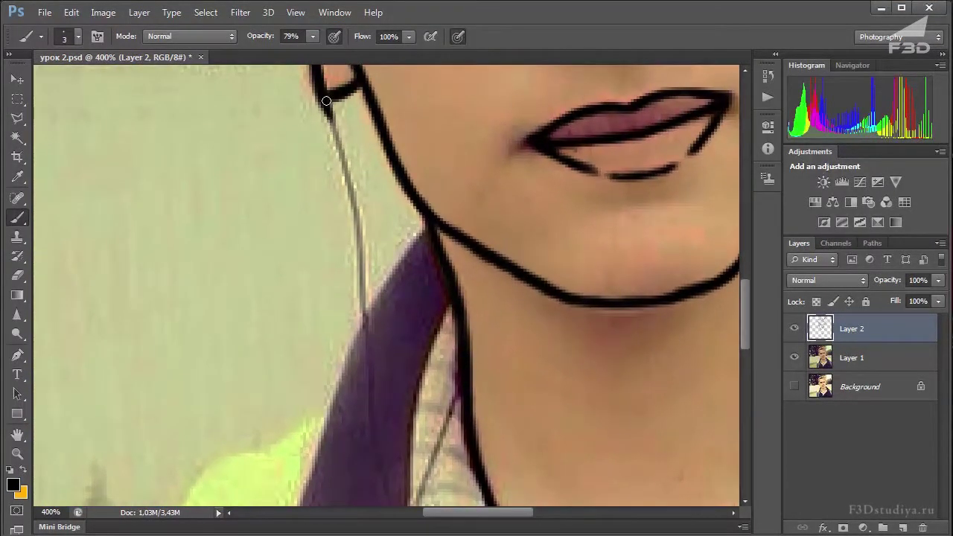
drag(369, 425, 347, 227)
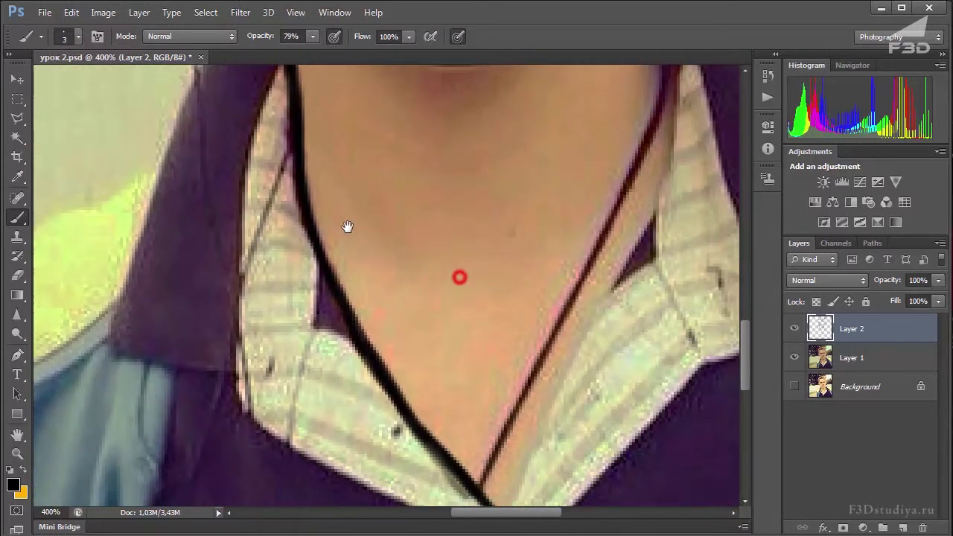
mouse_move(459, 277)
mouse_down()
mouse_move(390, 240)
mouse_move(350, 154)
mouse_up()
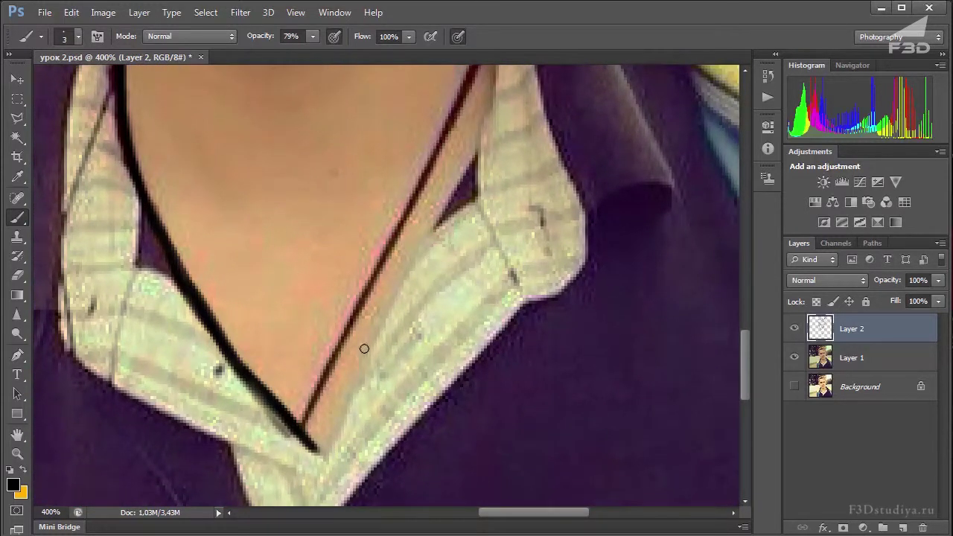
Outline the shirt collar's right edge in black down below the neck
mouse_move(337, 432)
mouse_down()
mouse_move(347, 400)
mouse_move(328, 454)
mouse_move(384, 319)
mouse_up()
click(355, 378)
drag(421, 240, 376, 346)
drag(403, 286, 373, 354)
drag(448, 215, 417, 295)
mouse_move(438, 240)
mouse_down()
mouse_move(402, 317)
mouse_move(427, 259)
mouse_up()
drag(453, 206, 447, 253)
scroll(449, 223, up, 1)
mouse_move(454, 170)
mouse_down()
mouse_move(447, 254)
mouse_move(424, 301)
mouse_up()
scroll(454, 268, up, 2)
scroll(413, 179, up, 1)
drag(401, 160, 432, 291)
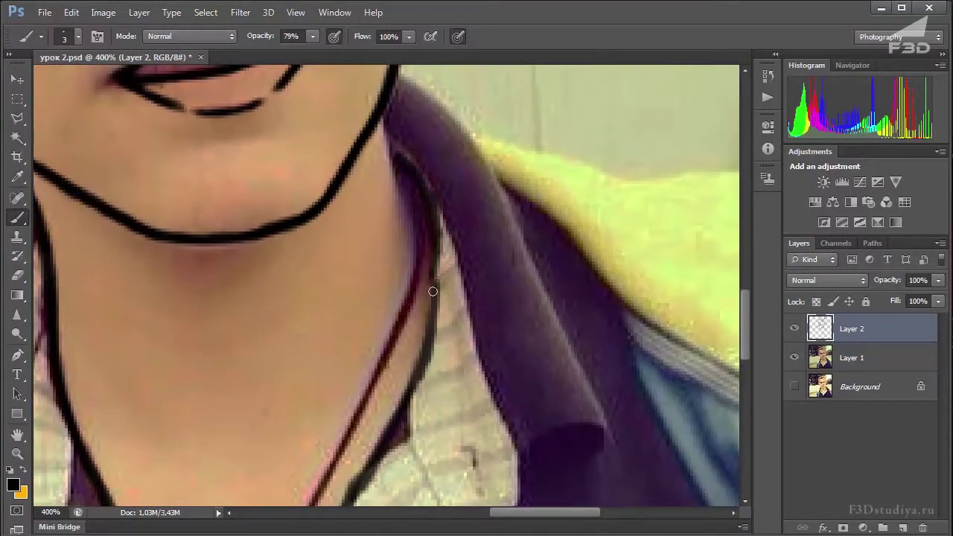
Paint the right neck edge and extend the collar's right and lower-right edges
drag(386, 106, 389, 155)
drag(414, 257, 466, 125)
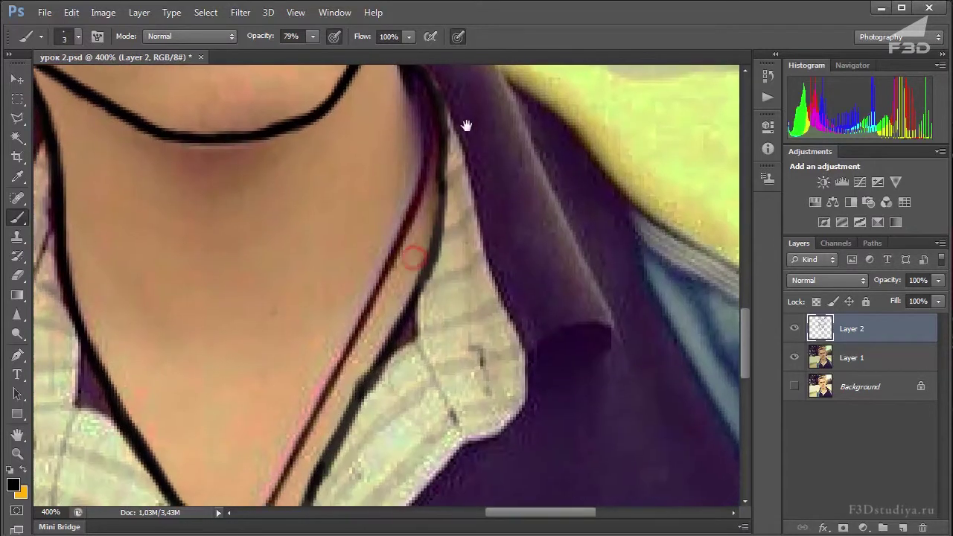
drag(485, 201, 437, 204)
mouse_move(429, 84)
mouse_down()
mouse_move(485, 291)
mouse_move(489, 217)
mouse_up()
mouse_move(507, 277)
mouse_down()
mouse_move(510, 328)
mouse_move(496, 228)
mouse_up()
mouse_move(529, 189)
mouse_down()
mouse_move(461, 300)
mouse_move(481, 194)
mouse_up()
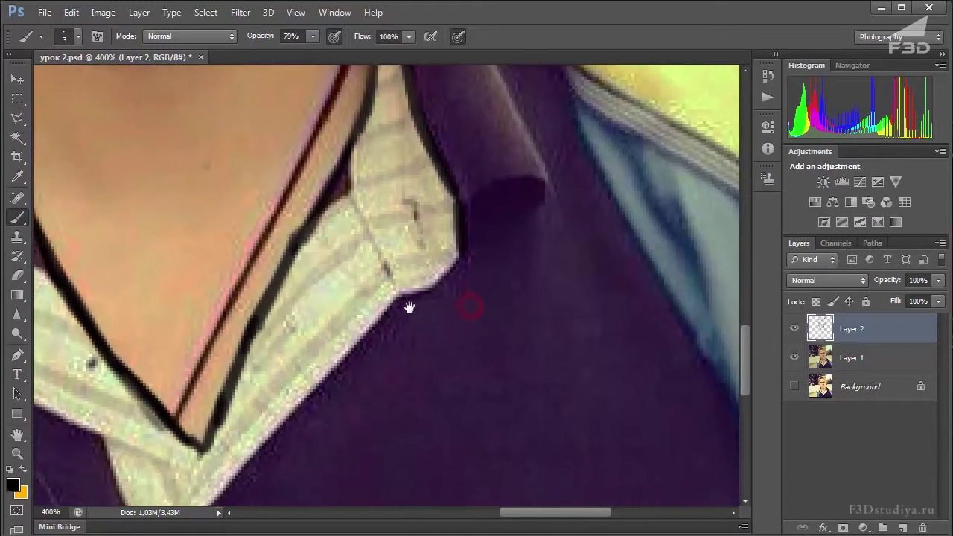
mouse_move(411, 288)
mouse_down()
mouse_move(460, 253)
mouse_move(459, 161)
mouse_up()
mouse_move(428, 189)
mouse_down()
mouse_move(229, 418)
mouse_move(261, 387)
mouse_up()
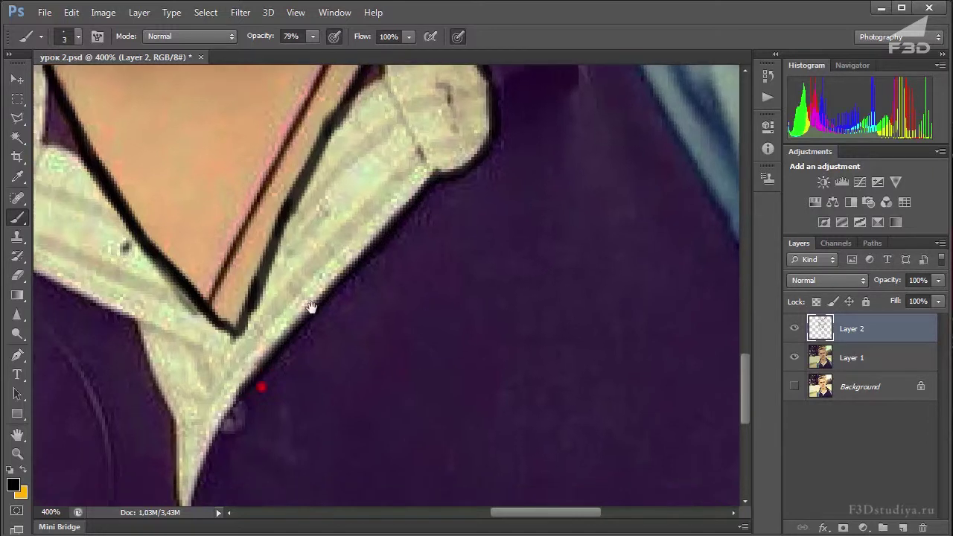
Continue the collar edge downward and draw a joined line below the collar's point
drag(312, 307, 359, 248)
mouse_move(288, 270)
mouse_down()
mouse_move(262, 329)
mouse_move(286, 282)
mouse_up()
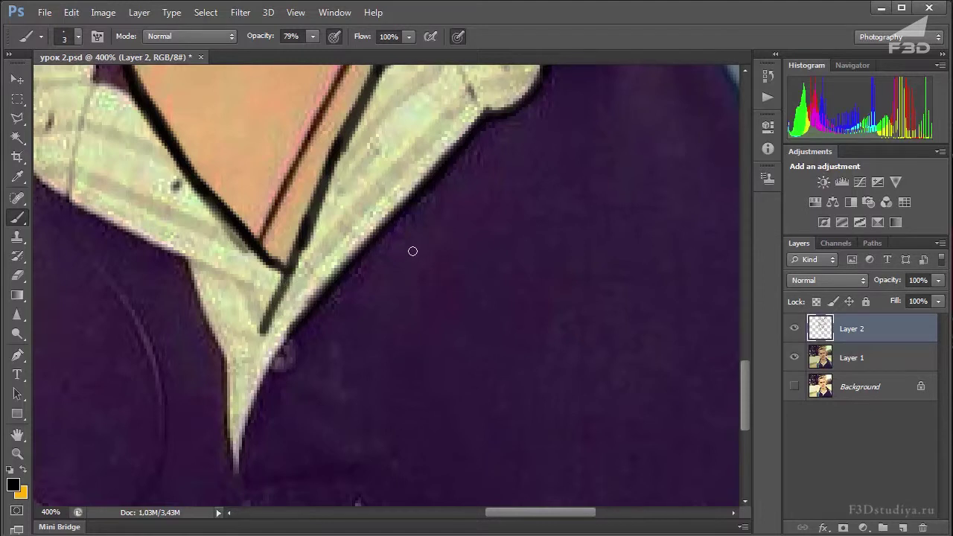
mouse_move(390, 259)
mouse_down()
mouse_move(396, 287)
mouse_move(437, 225)
mouse_up()
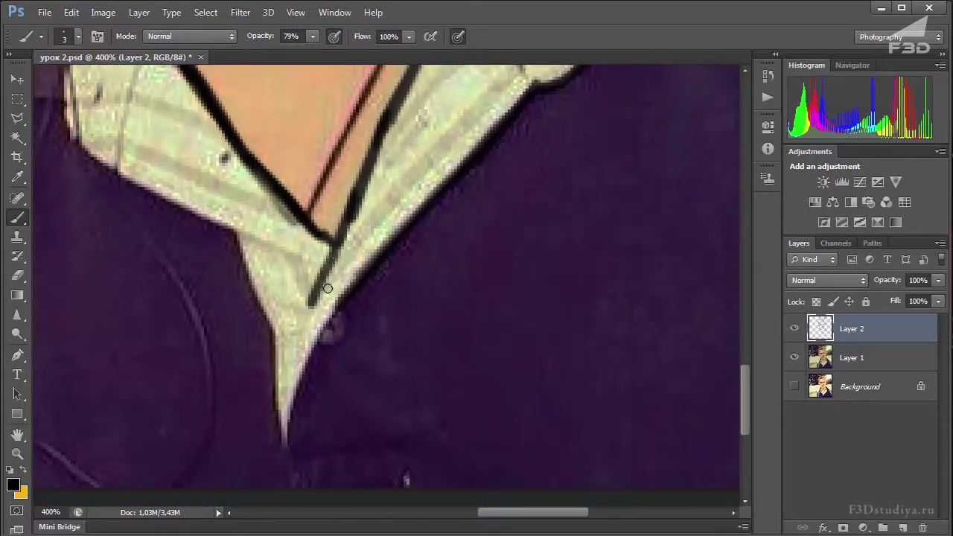
drag(315, 296, 283, 439)
drag(389, 248, 402, 368)
mouse_move(307, 456)
mouse_down()
mouse_move(292, 450)
mouse_move(419, 455)
mouse_up()
drag(312, 467, 401, 448)
Outline the collar's left edge in black, starting from the lower line's left end
click(302, 454)
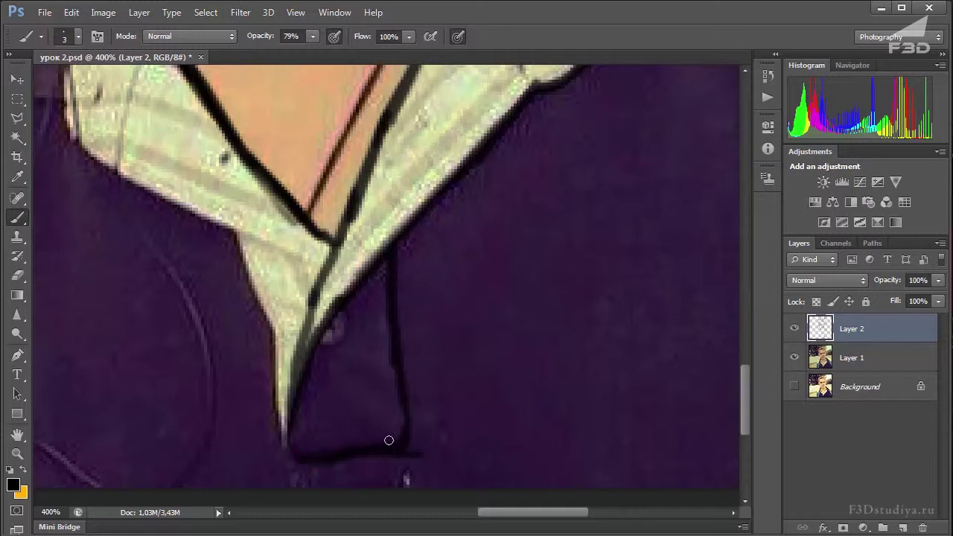
scroll(362, 362, down, 2)
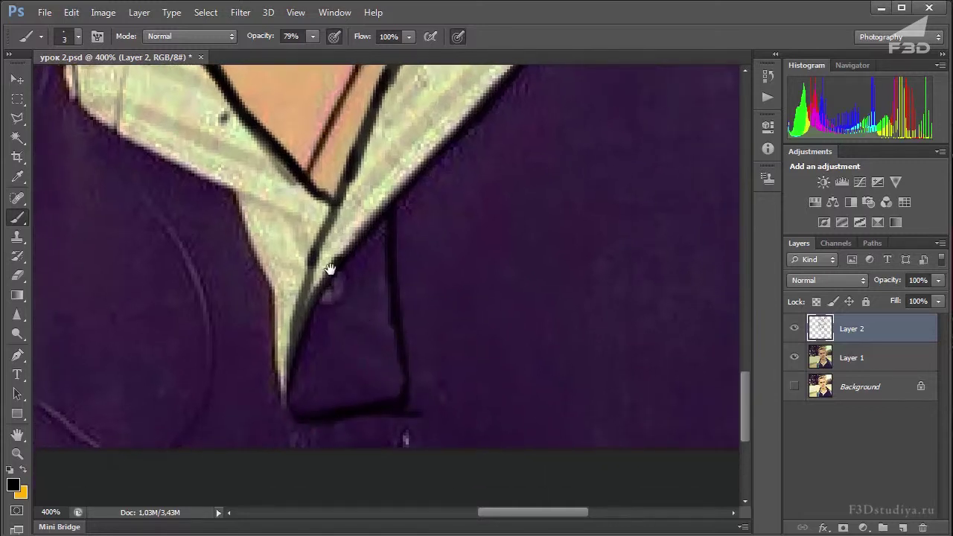
drag(330, 269, 349, 289)
mouse_move(287, 290)
mouse_down()
mouse_move(295, 350)
mouse_move(297, 328)
mouse_up()
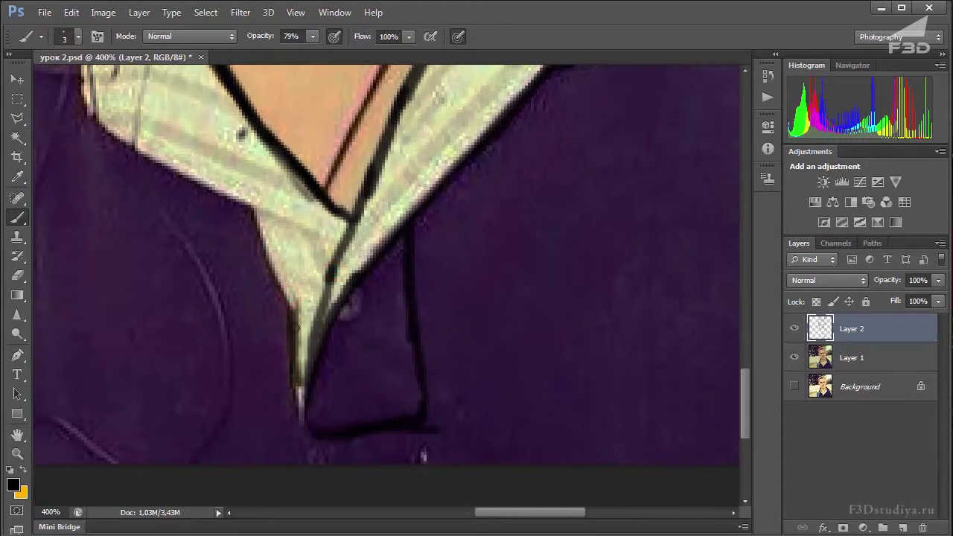
drag(300, 283, 305, 312)
click(258, 242)
drag(258, 242, 295, 335)
drag(293, 219, 350, 275)
mouse_move(251, 234)
mouse_down()
mouse_move(330, 335)
mouse_move(370, 370)
mouse_up()
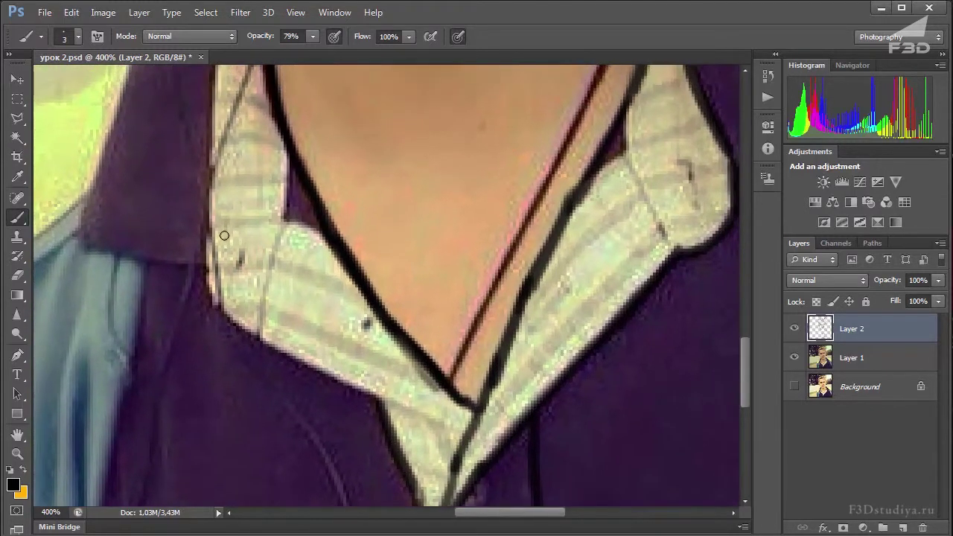
Darken the collar's left, lower and upper-left edges with further black strokes
mouse_move(212, 172)
mouse_down()
mouse_move(221, 262)
mouse_move(244, 234)
mouse_move(180, 205)
mouse_up()
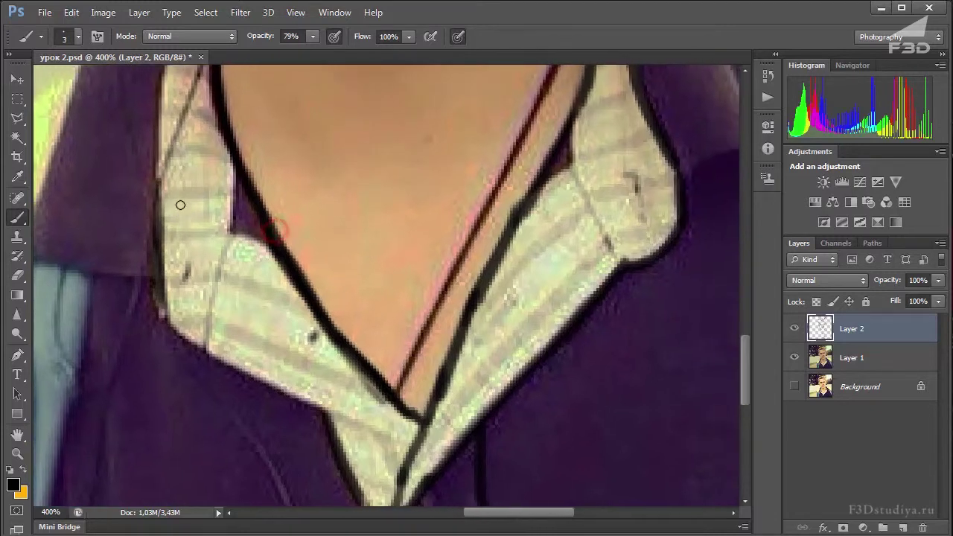
drag(166, 248, 162, 305)
mouse_move(162, 273)
mouse_down()
mouse_move(162, 309)
mouse_move(197, 341)
mouse_move(321, 408)
mouse_up()
drag(257, 296, 308, 373)
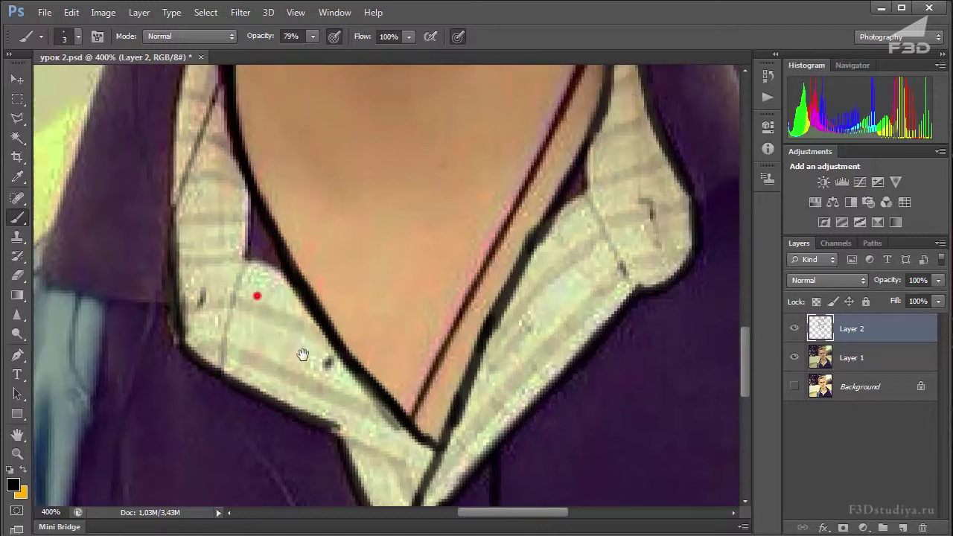
mouse_move(223, 81)
mouse_down()
mouse_move(208, 211)
mouse_move(217, 338)
mouse_up()
scroll(240, 186, up, 3)
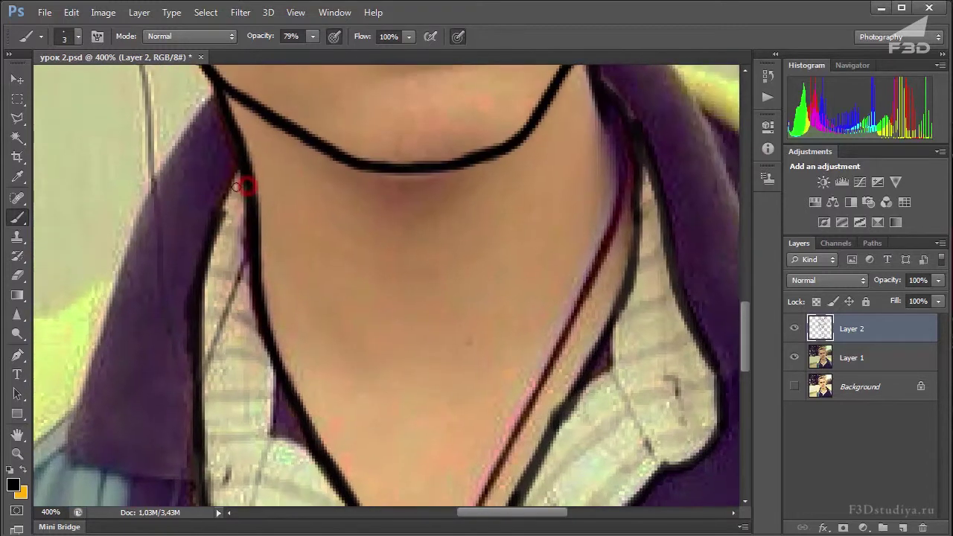
drag(218, 214, 237, 157)
mouse_move(212, 92)
mouse_down()
mouse_move(156, 194)
mouse_move(107, 343)
mouse_up()
scroll(108, 343, down, 3)
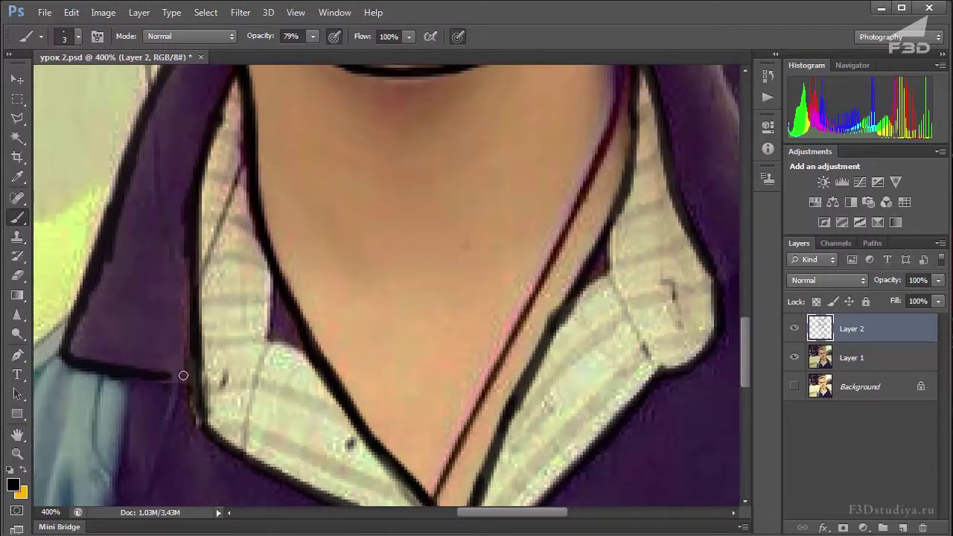
drag(235, 329, 277, 232)
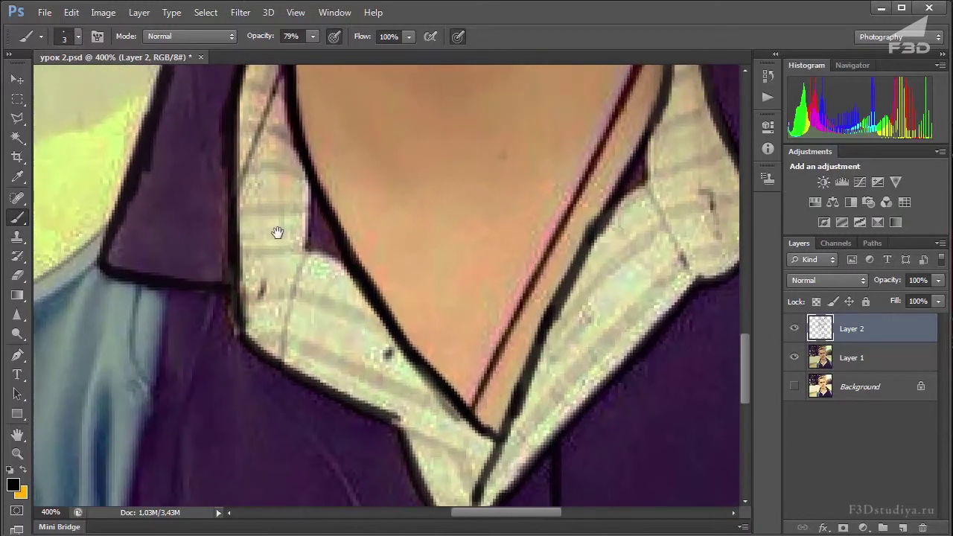
Outline the curved purple lapel edge and the crease running up the jacket
mouse_move(425, 217)
mouse_down()
mouse_move(362, 141)
mouse_move(353, 194)
mouse_move(361, 221)
mouse_up()
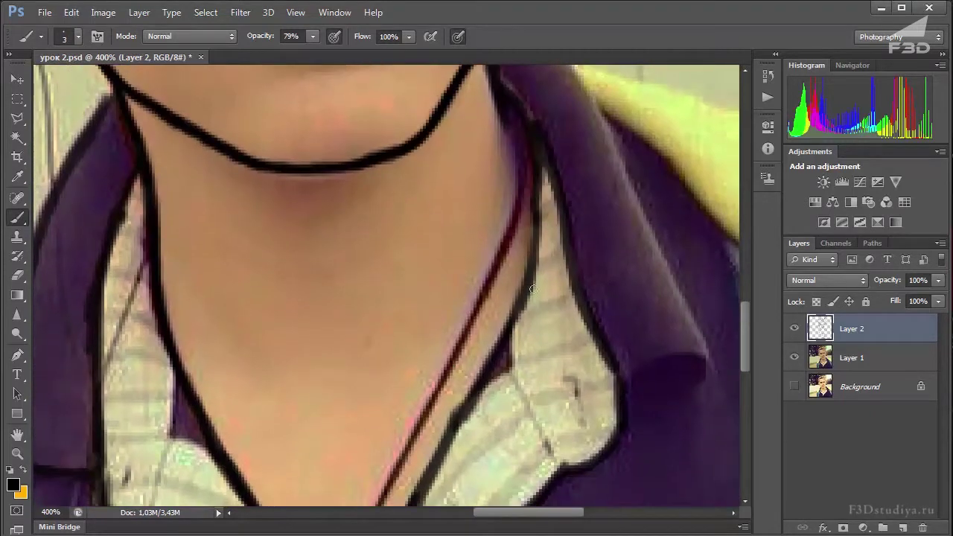
drag(545, 227, 472, 209)
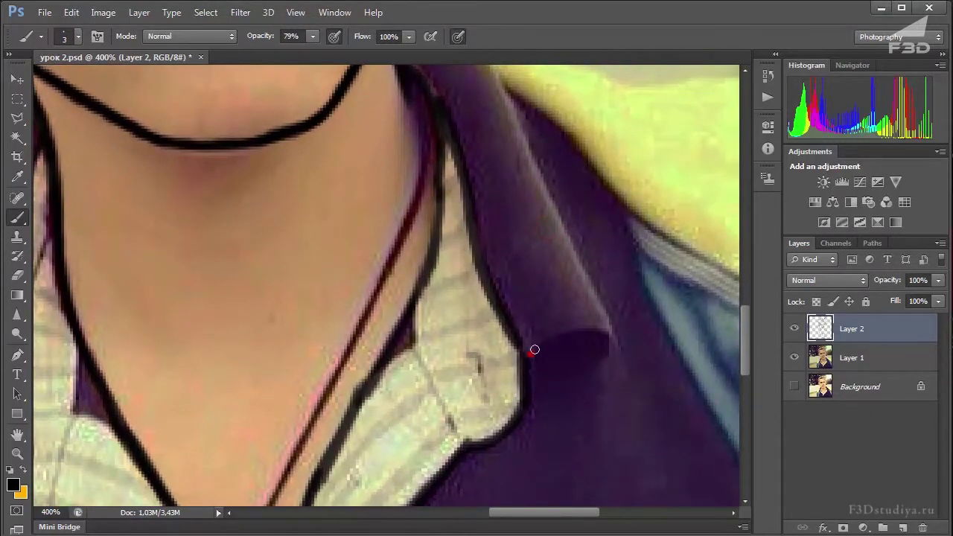
drag(524, 356, 590, 322)
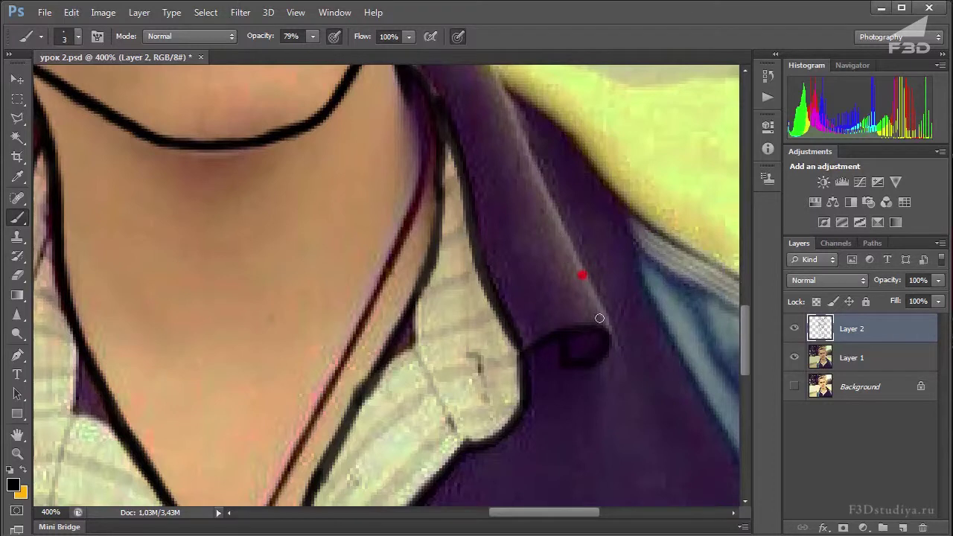
drag(555, 222, 525, 159)
mouse_move(500, 105)
mouse_down()
mouse_move(530, 175)
mouse_move(505, 253)
mouse_move(549, 282)
mouse_move(597, 360)
mouse_up()
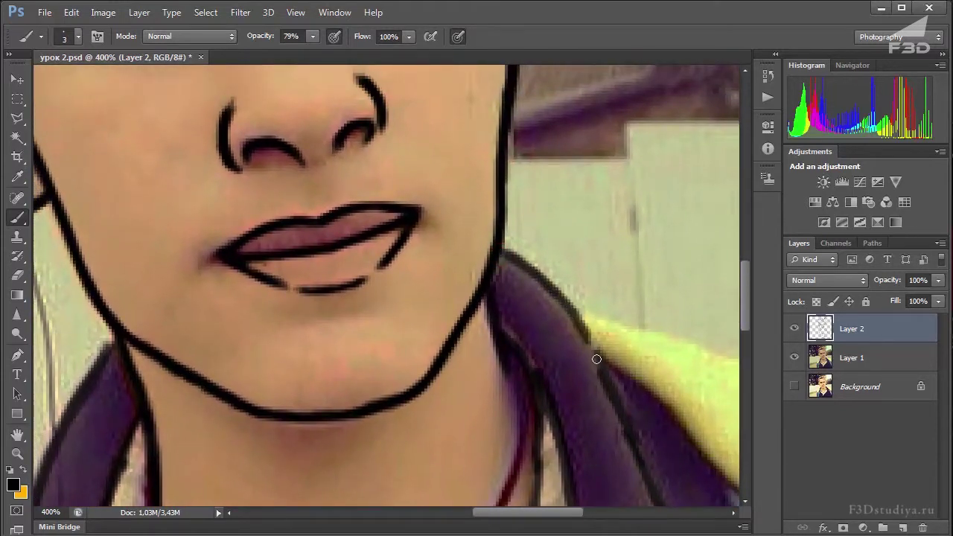
drag(594, 279, 519, 159)
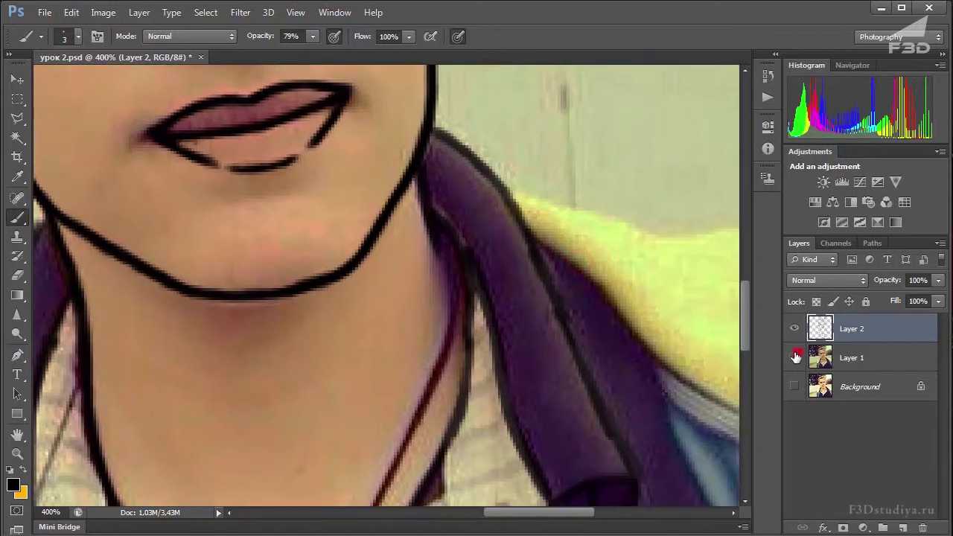
Hide Layer 1 and darken the neck line below the chin to solid black
click(796, 357)
drag(504, 344, 472, 383)
scroll(476, 265, up, 2)
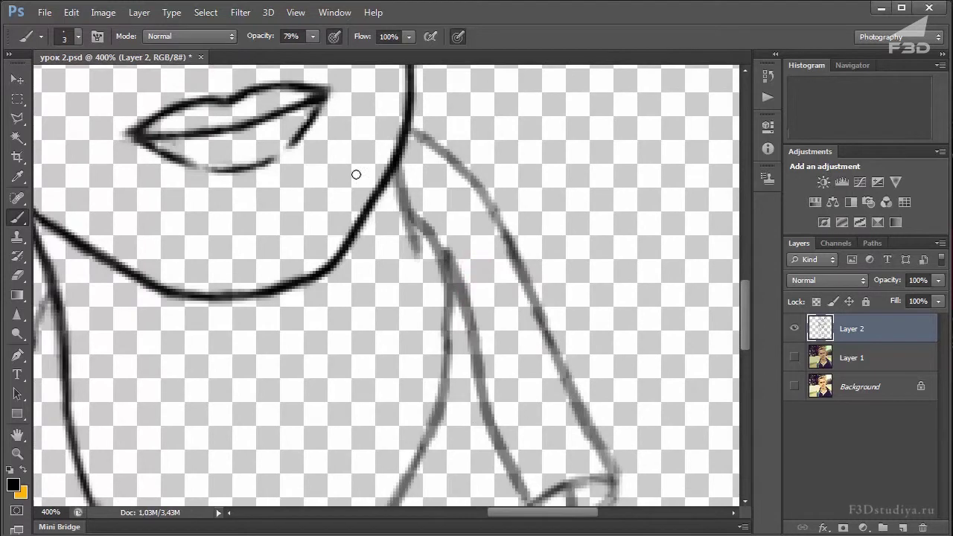
drag(398, 164, 413, 242)
drag(395, 160, 411, 245)
drag(396, 183, 408, 215)
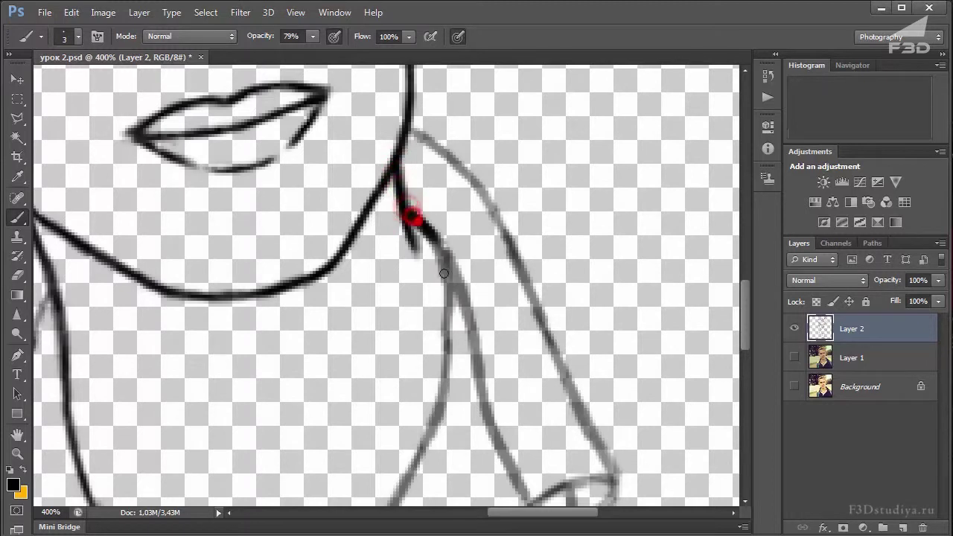
drag(414, 214, 440, 277)
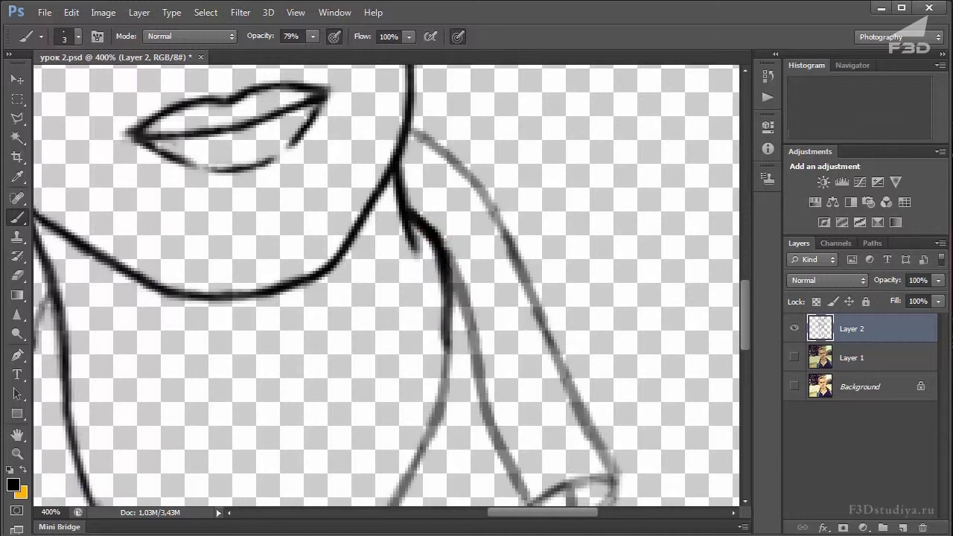
mouse_move(445, 295)
mouse_down()
mouse_move(436, 355)
mouse_move(463, 268)
mouse_move(461, 302)
mouse_move(441, 340)
mouse_move(500, 215)
mouse_move(458, 280)
mouse_move(387, 431)
mouse_up()
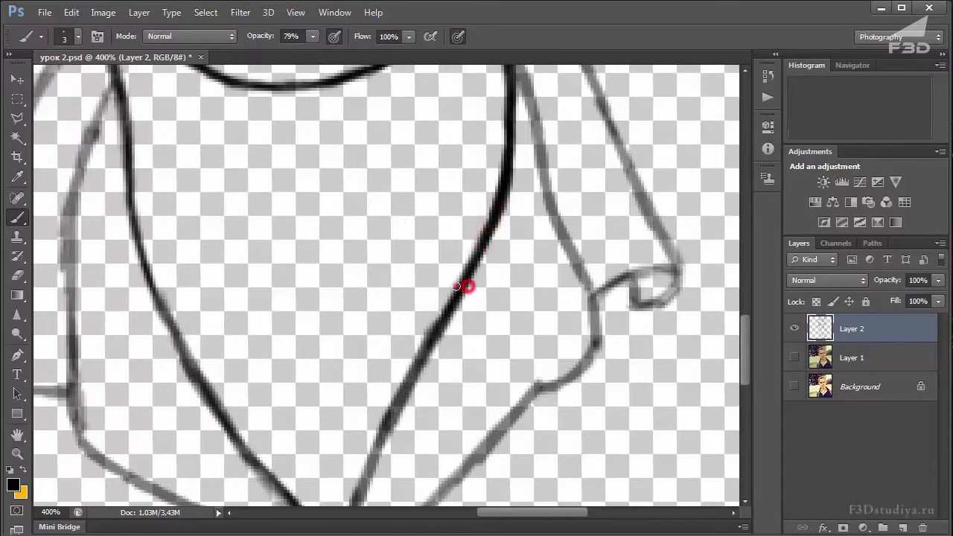
Thicken and extend the neck line down toward the collar
drag(438, 270, 456, 240)
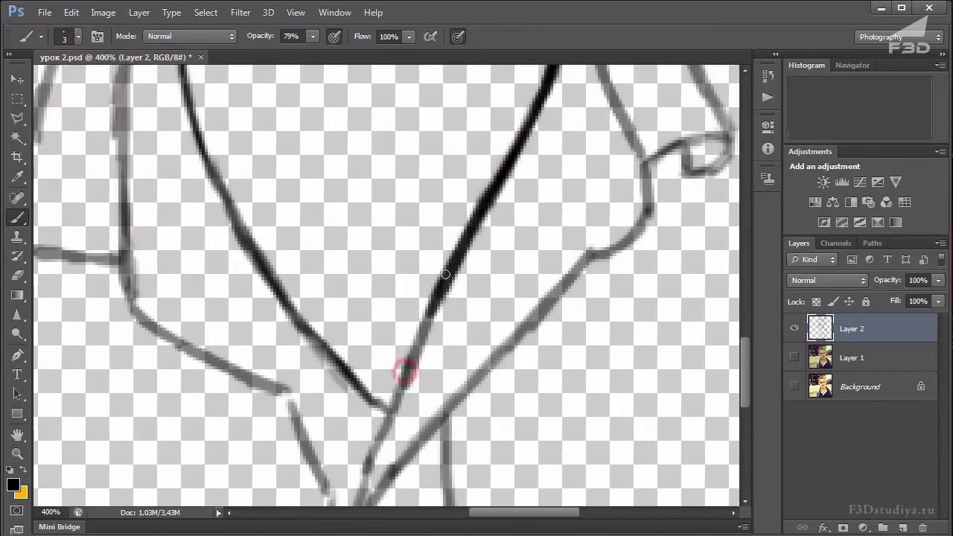
mouse_move(428, 295)
mouse_down()
mouse_move(387, 423)
mouse_move(372, 438)
mouse_up()
drag(429, 313, 376, 446)
mouse_move(379, 396)
mouse_down()
mouse_move(427, 258)
mouse_move(408, 380)
mouse_up()
drag(425, 294, 392, 428)
drag(415, 335, 393, 443)
drag(425, 315, 390, 460)
mouse_move(420, 361)
mouse_down()
mouse_move(395, 453)
mouse_move(394, 440)
mouse_up()
Darken the right diagonal collar line along its full length
drag(417, 376, 465, 307)
drag(397, 395, 510, 267)
drag(421, 371, 510, 261)
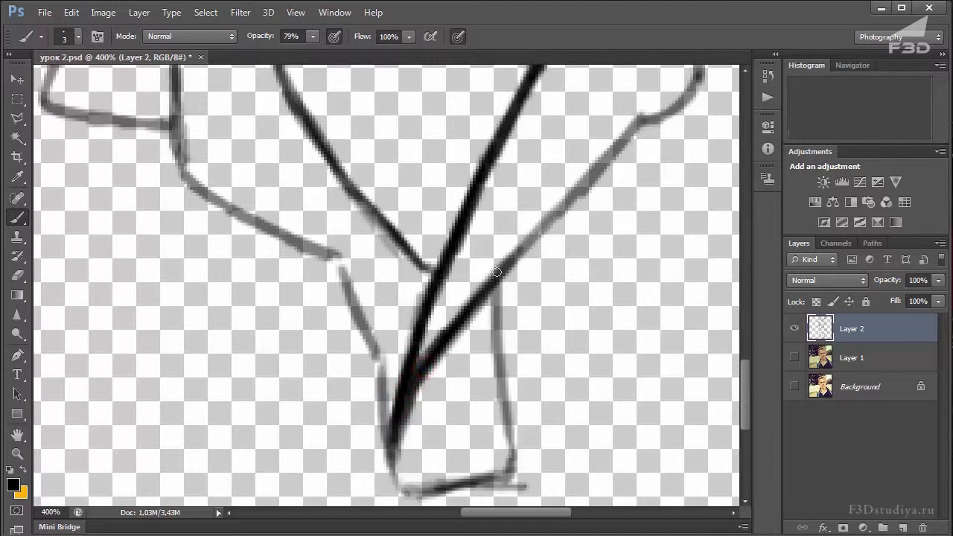
drag(476, 298, 527, 238)
drag(633, 125, 503, 277)
drag(596, 170, 467, 302)
mouse_move(484, 319)
mouse_down()
mouse_move(474, 257)
mouse_move(484, 320)
mouse_up()
Darken the right vertical collar line, the bottom-left corner and the bottom line
drag(481, 222, 484, 323)
drag(479, 227, 487, 331)
mouse_move(379, 408)
mouse_down()
mouse_move(383, 401)
mouse_move(397, 424)
mouse_up()
drag(380, 391, 402, 433)
drag(485, 307, 499, 391)
drag(489, 325, 499, 402)
drag(494, 365, 496, 413)
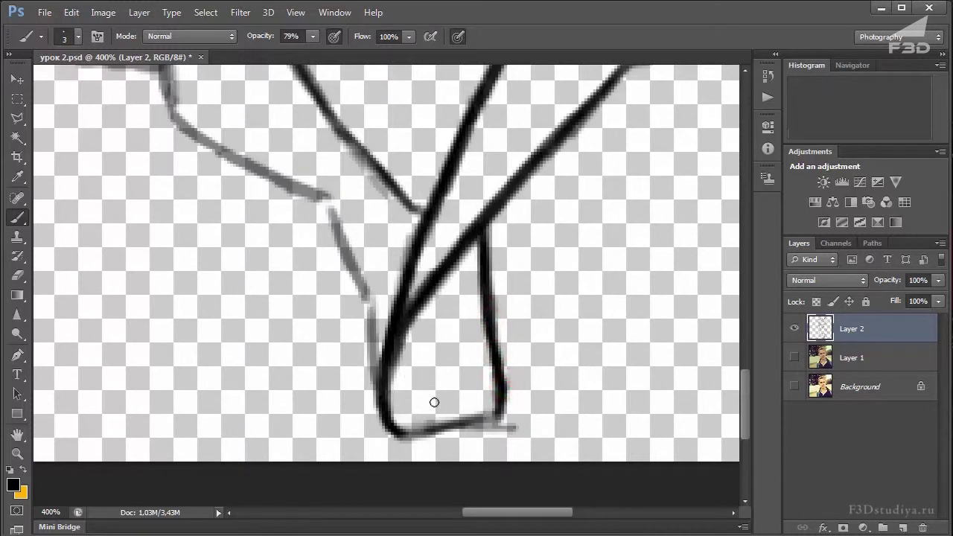
mouse_move(422, 437)
mouse_down()
mouse_move(415, 430)
mouse_move(465, 428)
mouse_up()
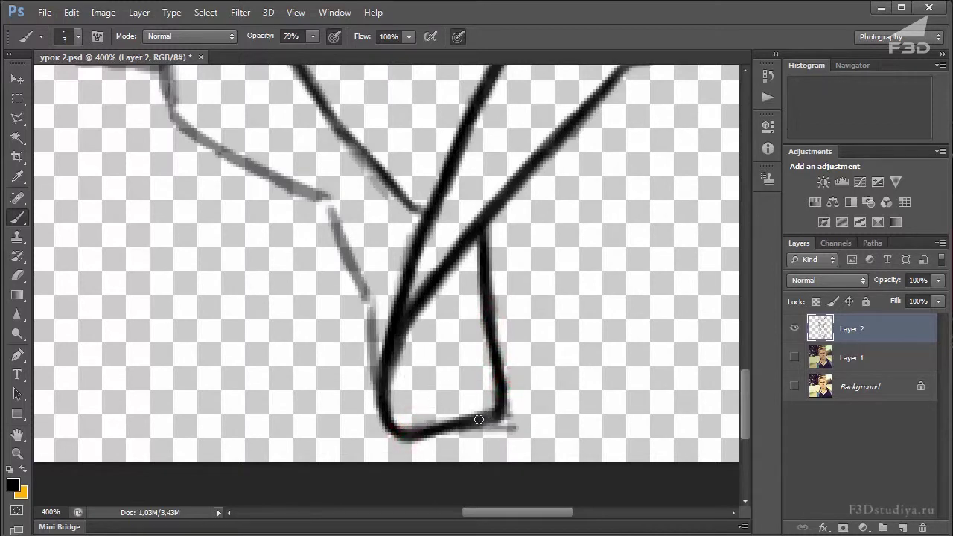
Darken the faint jacket crease line and fill the gaps in it
mouse_move(547, 343)
mouse_down()
mouse_move(502, 283)
mouse_move(488, 305)
mouse_up()
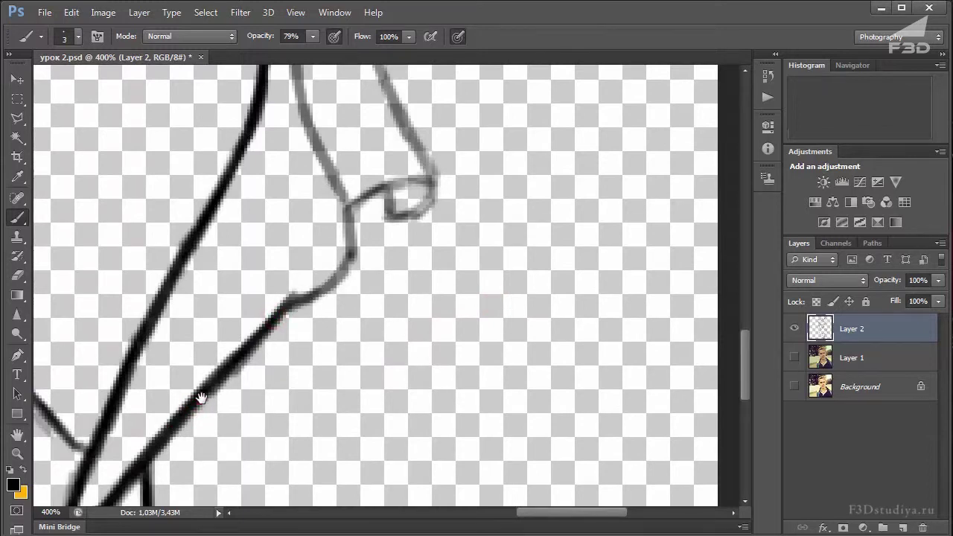
drag(201, 398, 245, 372)
drag(308, 287, 238, 402)
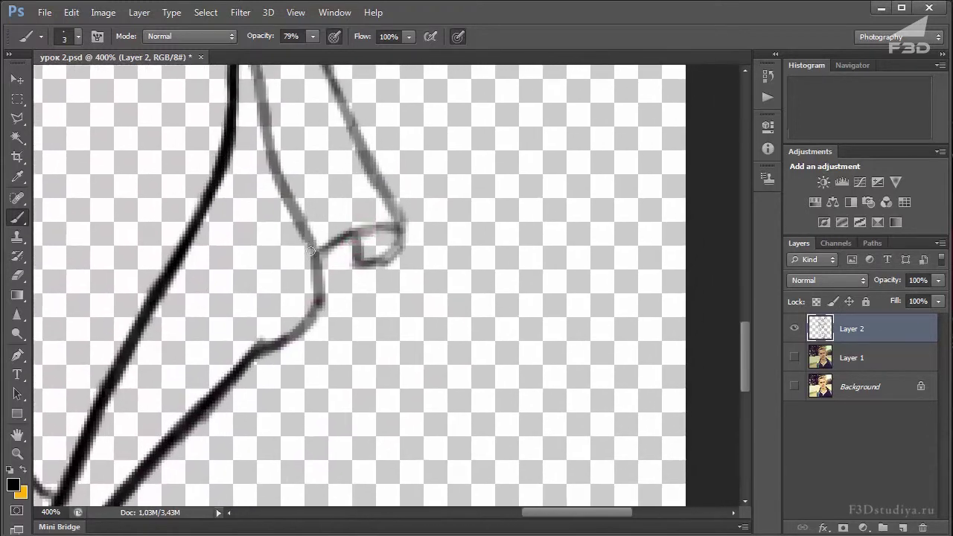
drag(315, 265, 316, 296)
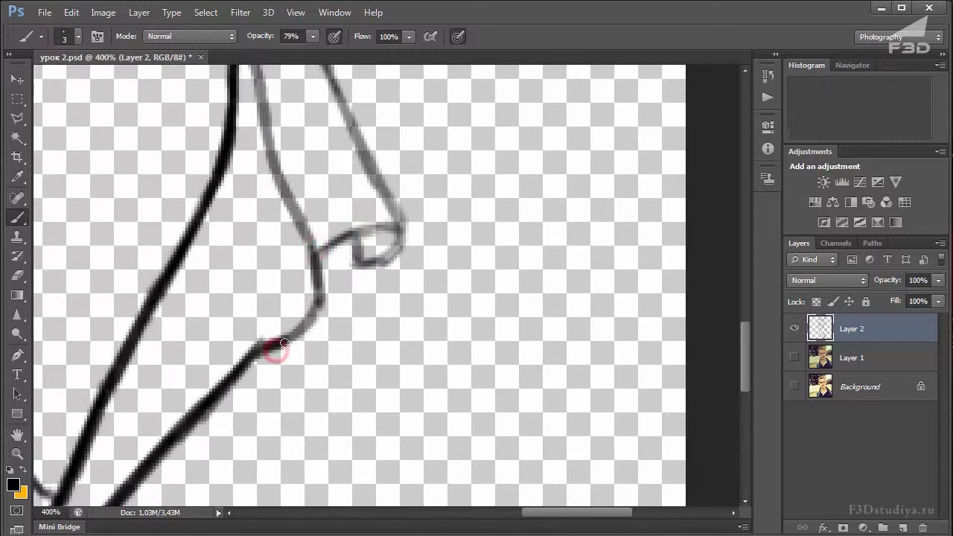
drag(300, 340, 285, 336)
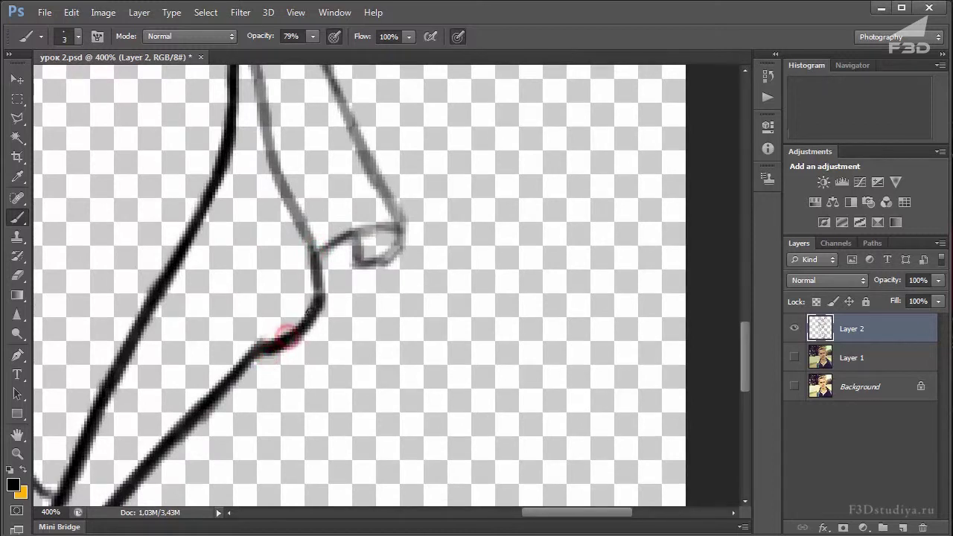
drag(315, 277, 310, 260)
scroll(290, 228, up, 5)
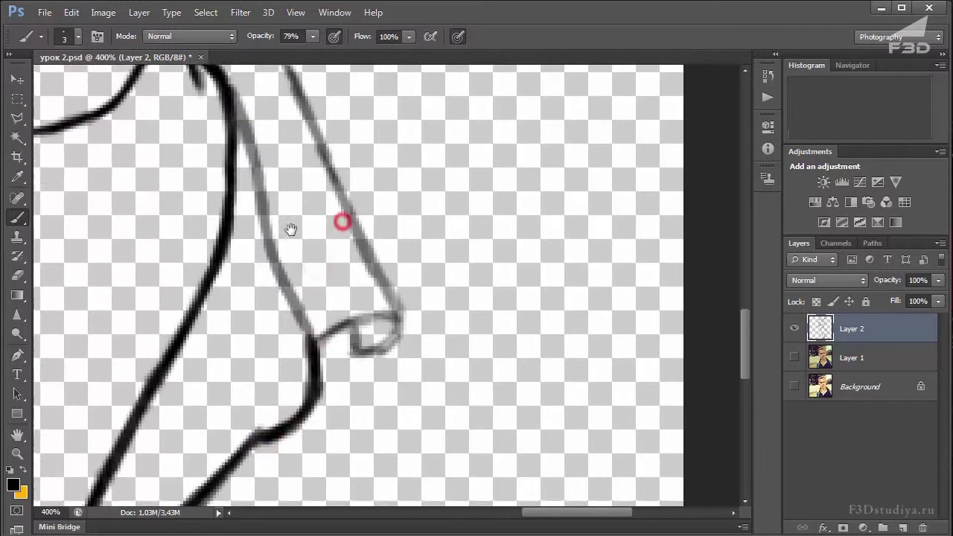
drag(209, 152, 220, 157)
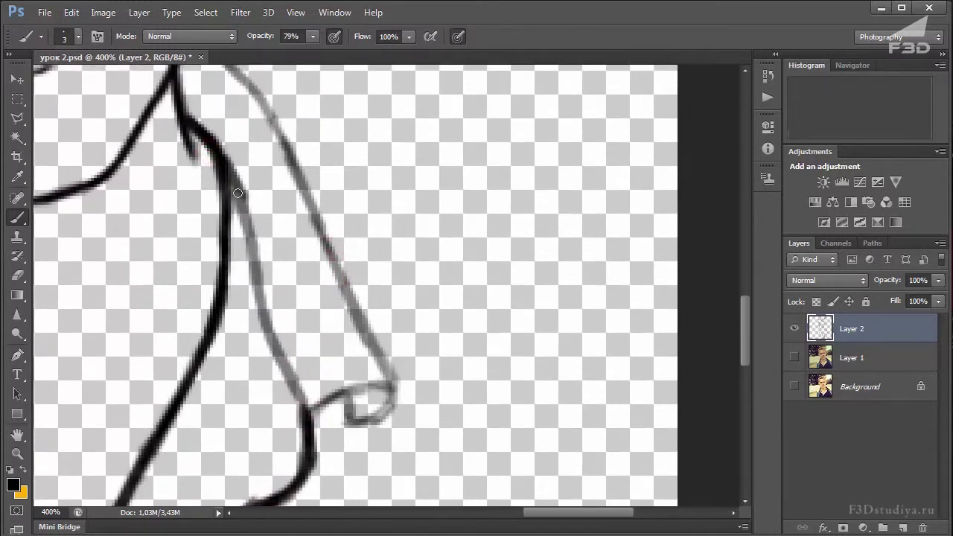
Darken the collar edge beside the lapel and trace the lapel fold curl in thick black
drag(223, 158, 256, 261)
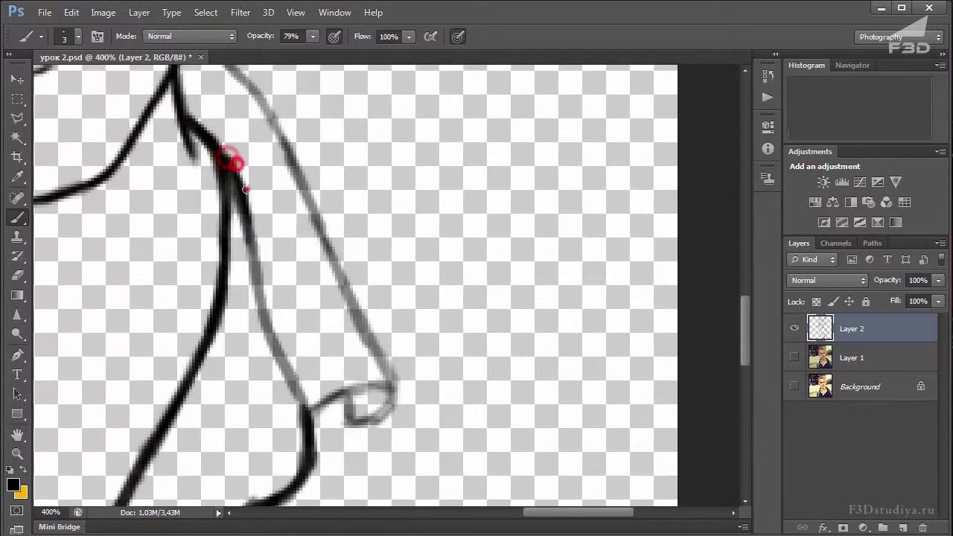
mouse_move(246, 213)
mouse_down()
mouse_move(263, 319)
mouse_move(308, 416)
mouse_up()
drag(275, 329, 290, 378)
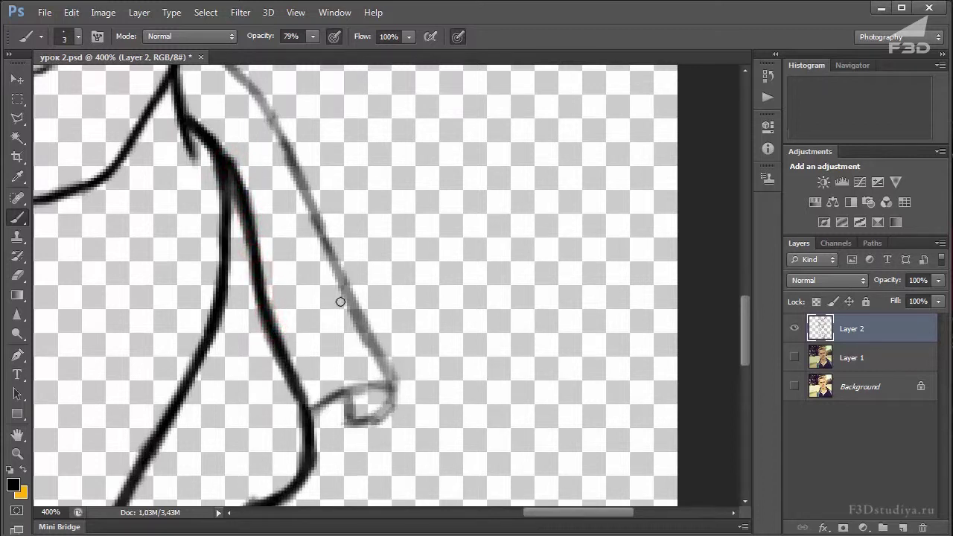
mouse_move(287, 386)
mouse_down()
mouse_move(311, 414)
mouse_move(372, 390)
mouse_move(397, 392)
mouse_move(359, 419)
mouse_move(373, 412)
mouse_move(356, 378)
mouse_up()
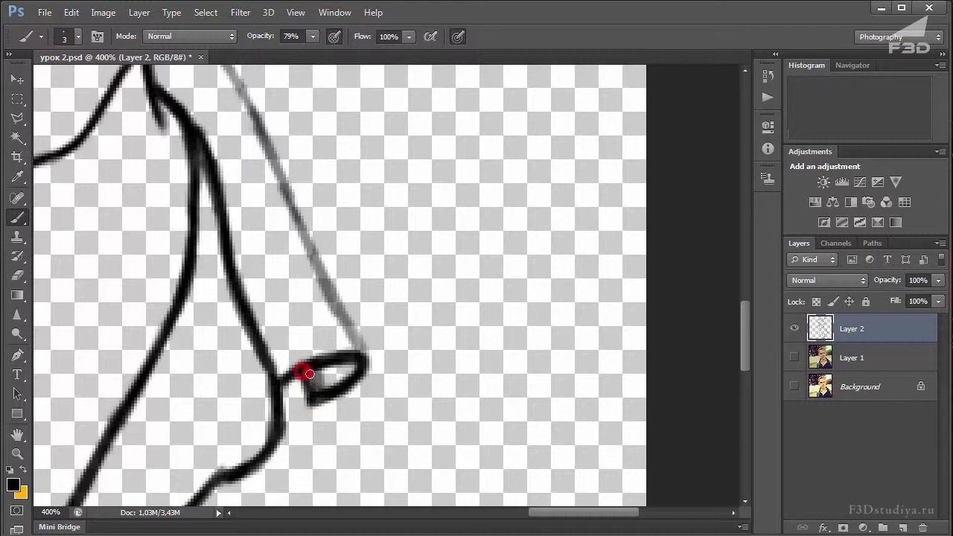
scroll(330, 333, up, 3)
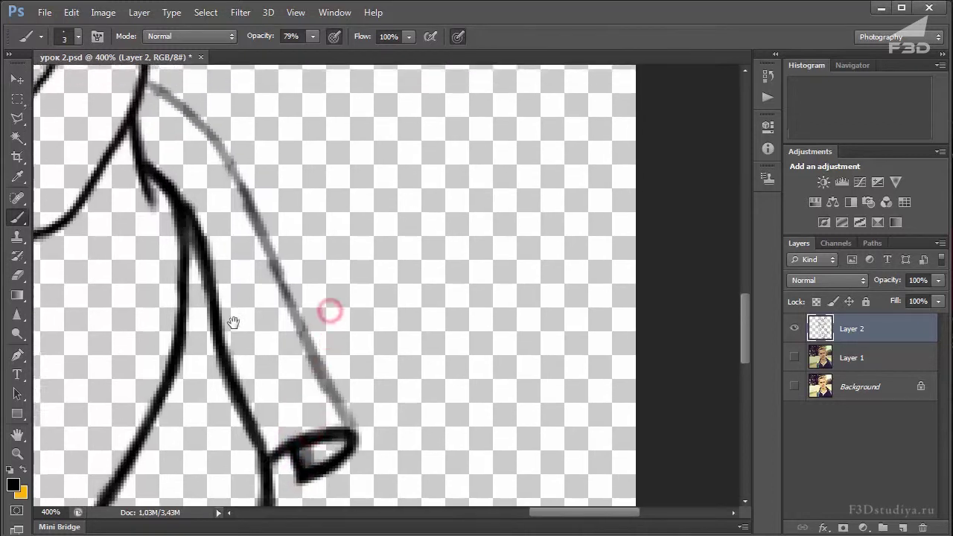
mouse_move(354, 444)
mouse_down()
mouse_move(320, 381)
mouse_move(328, 392)
mouse_up()
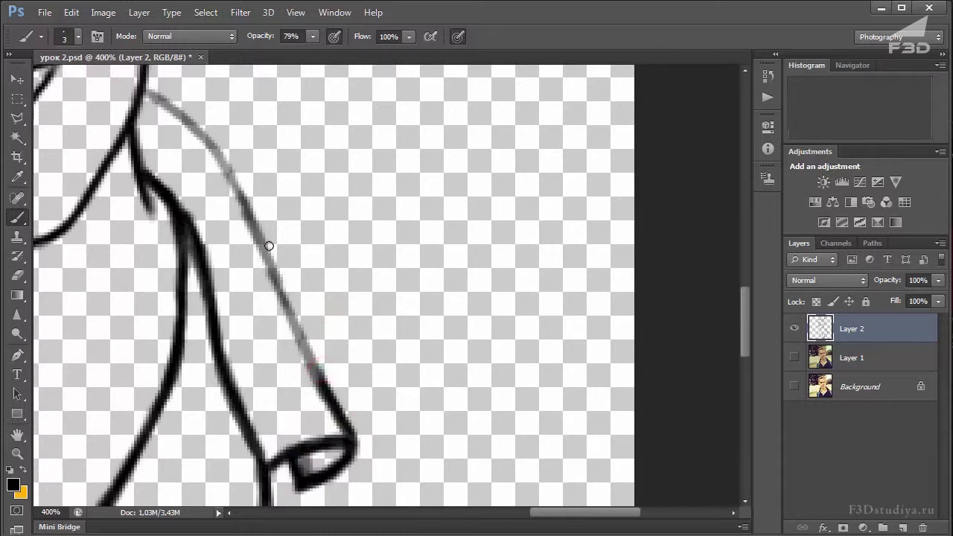
Darken the grey jacket crease and the grey line below-right of the junction
mouse_move(268, 265)
mouse_down()
mouse_move(311, 372)
mouse_move(303, 293)
mouse_up()
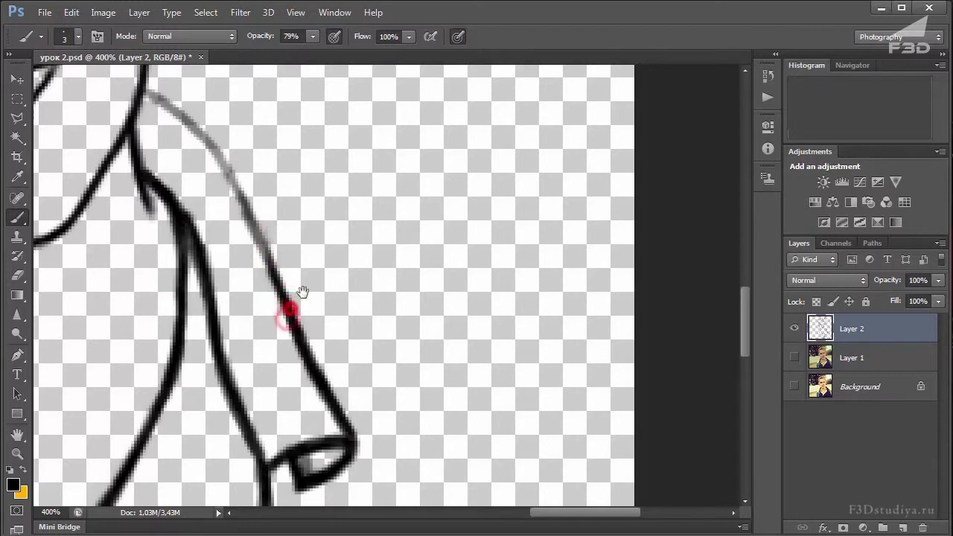
scroll(304, 293, up, 3)
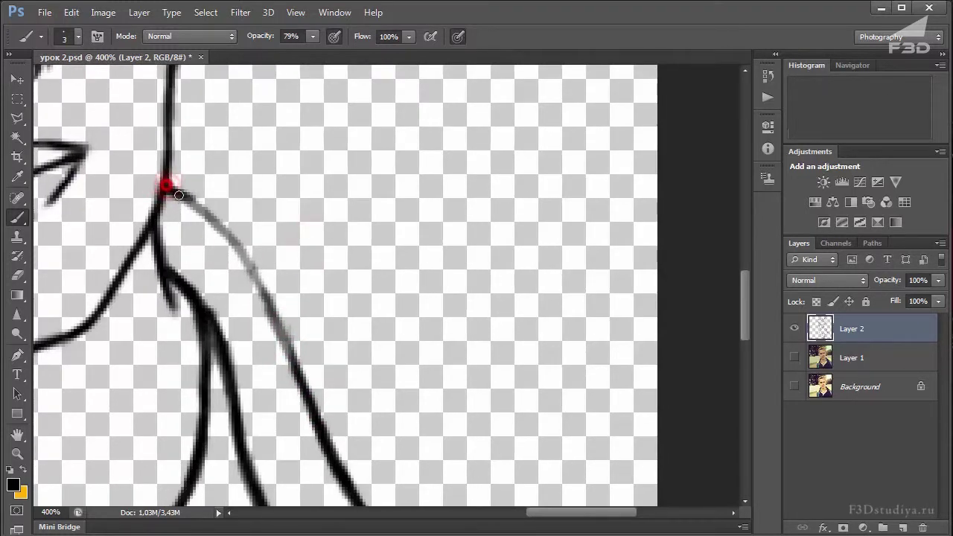
mouse_move(223, 225)
mouse_down()
mouse_move(189, 195)
mouse_move(231, 237)
mouse_up()
drag(186, 198, 237, 253)
mouse_move(198, 213)
mouse_down()
mouse_move(253, 269)
mouse_move(212, 216)
mouse_move(181, 198)
mouse_move(237, 246)
mouse_move(263, 315)
mouse_move(298, 364)
mouse_up()
Darken the lower stretches of the lines and the line below the junction in black
drag(273, 312, 305, 383)
drag(272, 345, 312, 409)
mouse_move(281, 328)
mouse_down()
mouse_move(246, 315)
mouse_move(411, 283)
mouse_move(446, 393)
mouse_up()
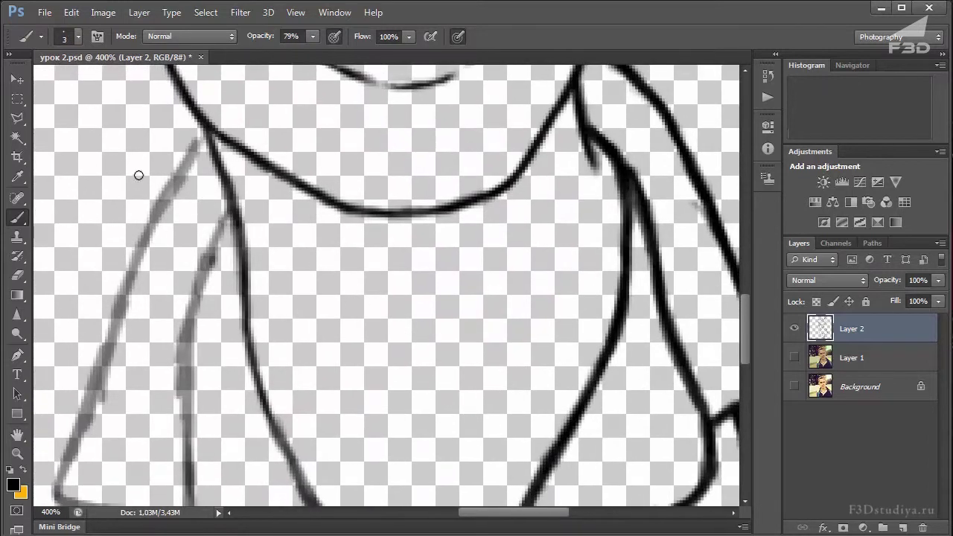
drag(221, 173, 242, 312)
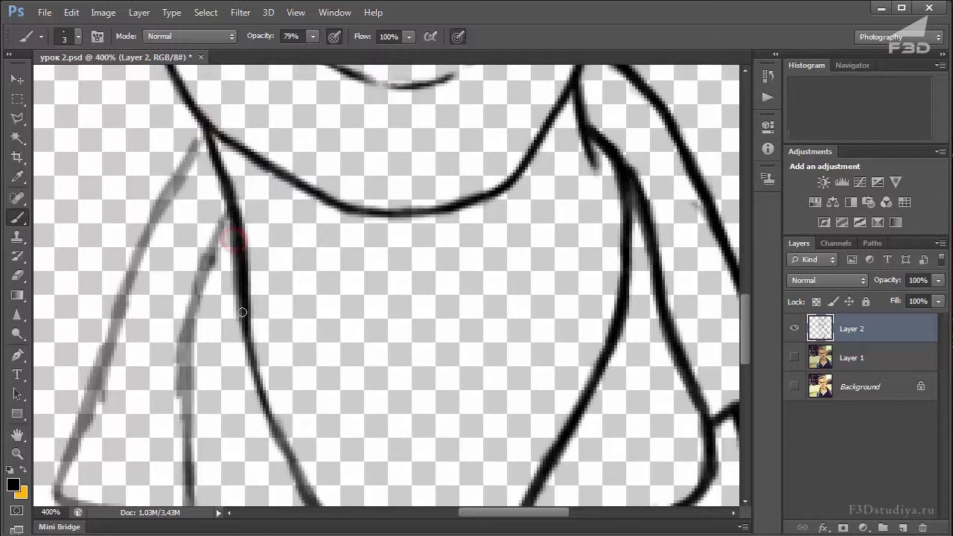
drag(313, 323, 283, 271)
mouse_move(227, 319)
mouse_down()
mouse_move(295, 390)
mouse_move(250, 356)
mouse_up()
drag(229, 322, 354, 480)
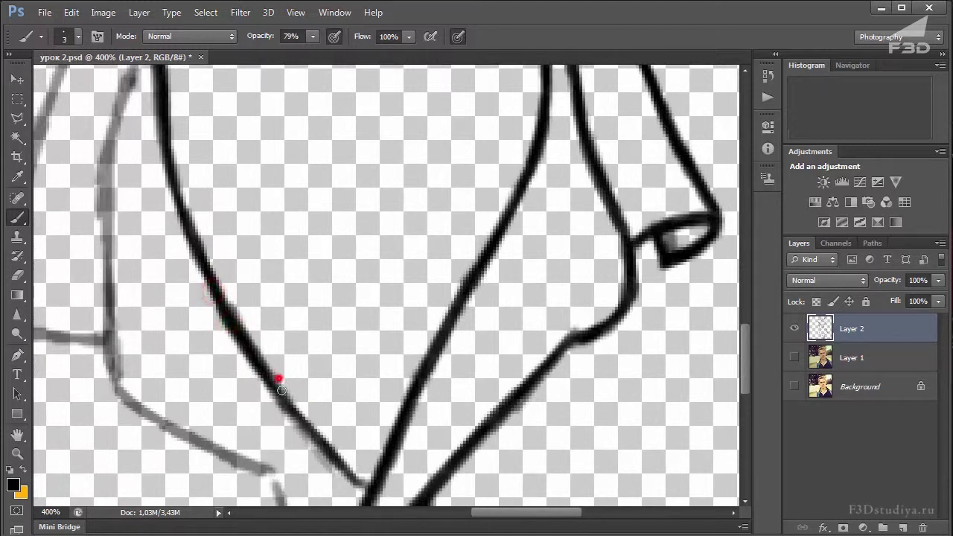
Trace the thin grey lower clothing lines into bold black strokes
mouse_move(331, 389)
mouse_down()
mouse_move(286, 341)
mouse_move(294, 239)
mouse_up()
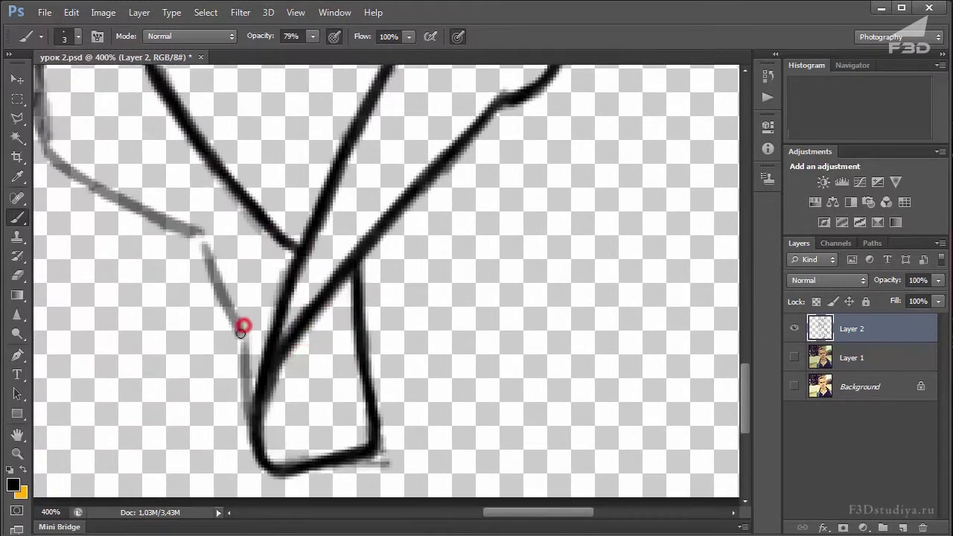
drag(241, 332, 250, 404)
drag(242, 363, 256, 406)
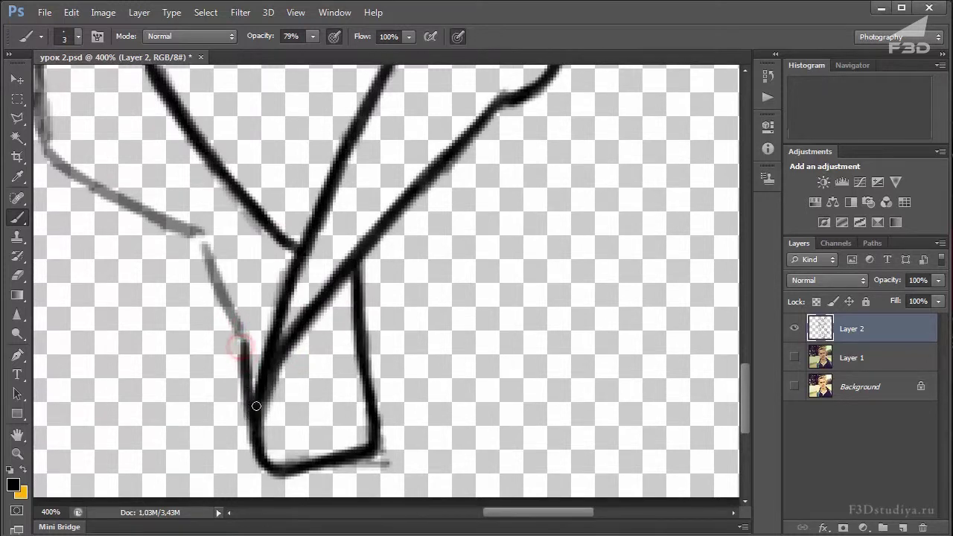
drag(222, 281, 241, 339)
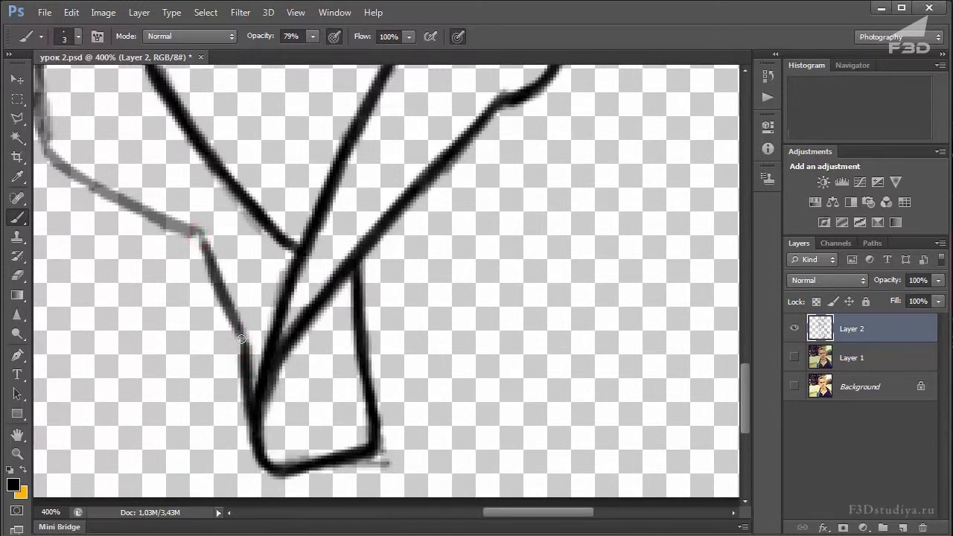
drag(200, 243, 233, 319)
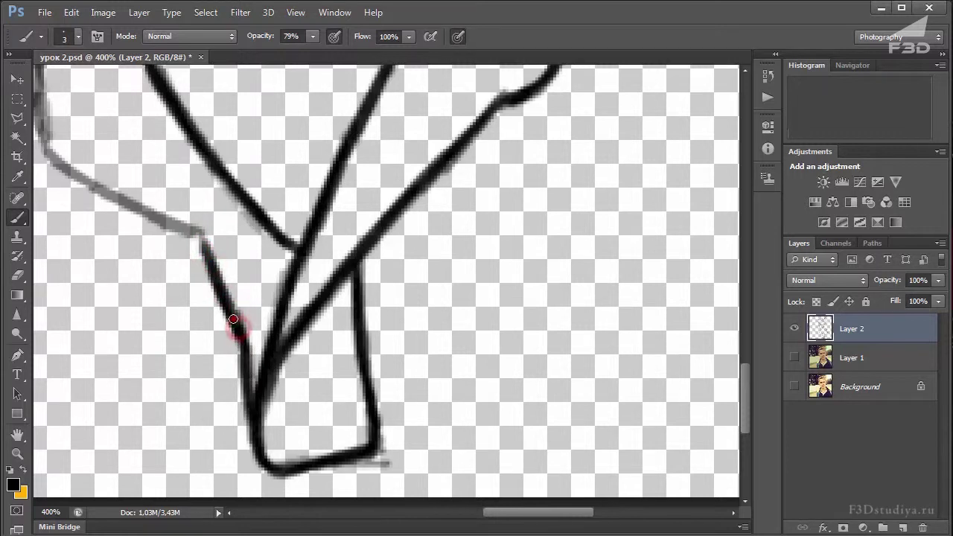
drag(170, 219, 190, 229)
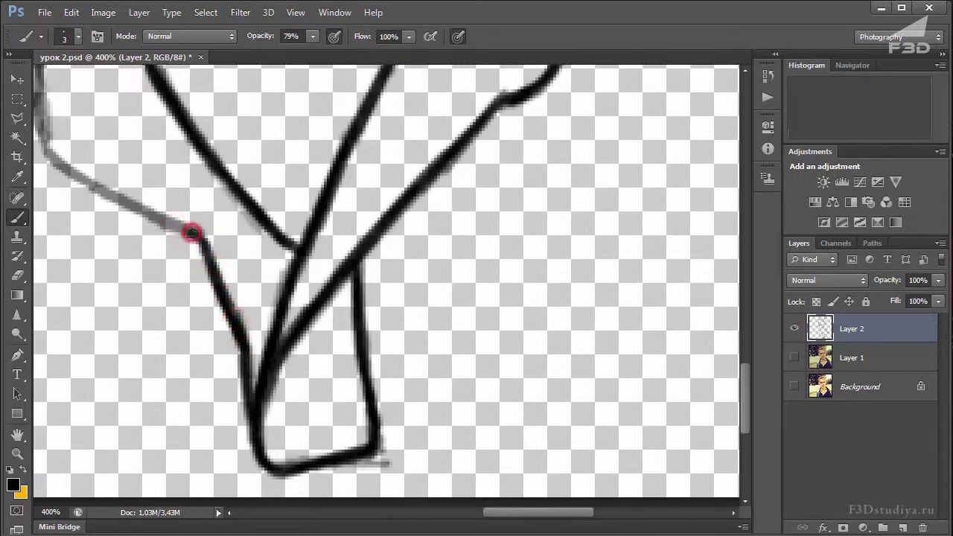
Blacken the neighbouring vertical clothing line and its diagonal segments from the corner
drag(220, 195, 311, 268)
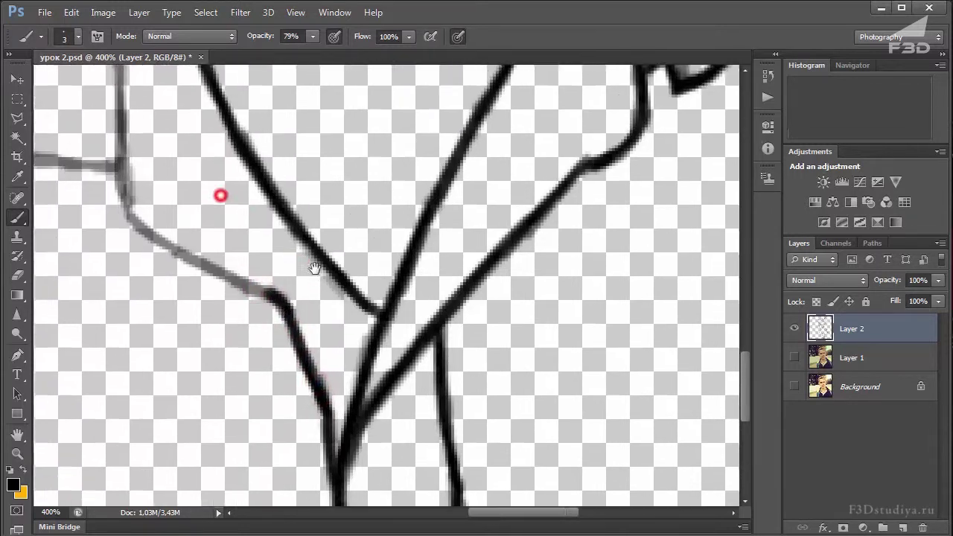
drag(133, 149, 146, 220)
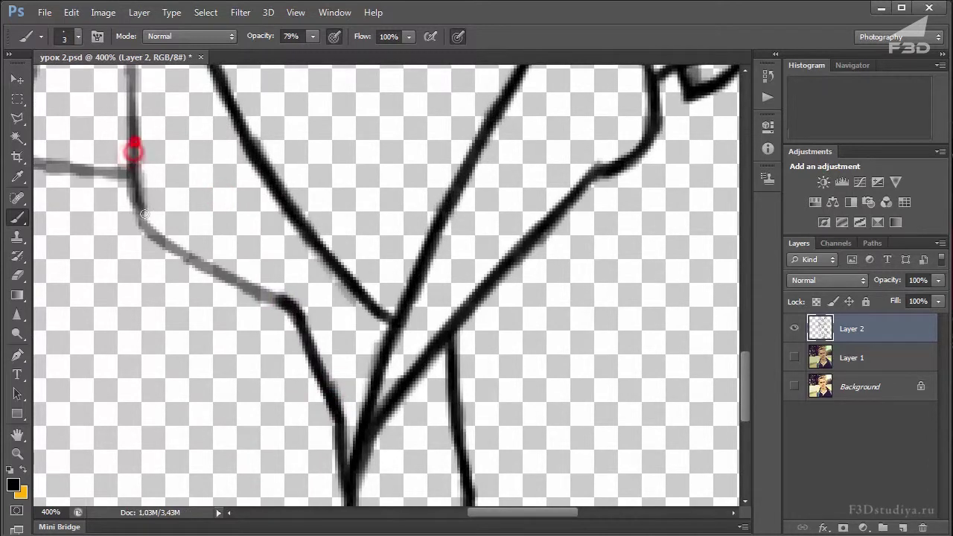
mouse_move(128, 145)
mouse_down()
mouse_move(146, 220)
mouse_move(174, 248)
mouse_up()
mouse_move(142, 216)
mouse_down()
mouse_move(179, 252)
mouse_move(163, 242)
mouse_move(192, 255)
mouse_up()
drag(246, 285, 251, 280)
mouse_move(198, 253)
mouse_down()
mouse_move(287, 304)
mouse_move(182, 251)
mouse_move(250, 286)
mouse_up()
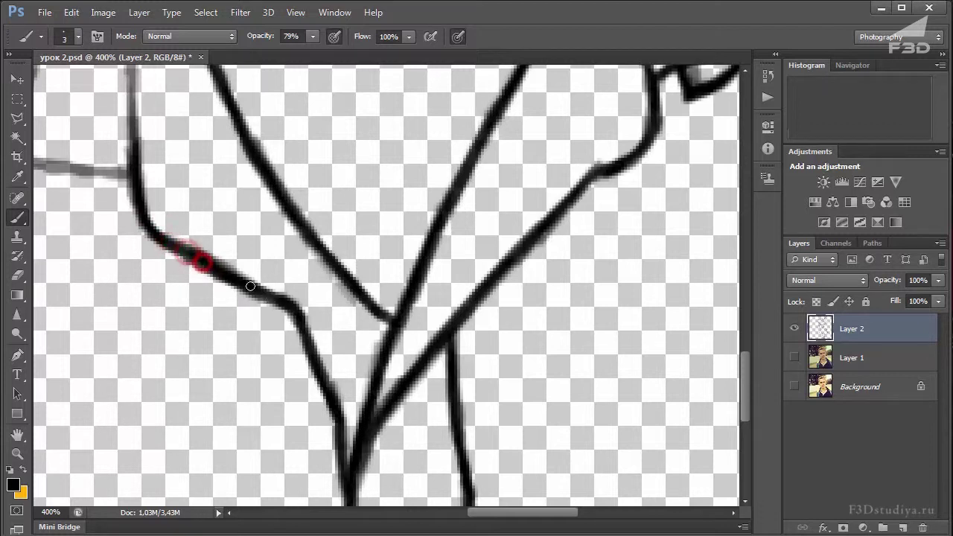
Darken the upper-left grey stroke and extend the black line down its length
mouse_move(246, 239)
mouse_down()
mouse_move(330, 313)
mouse_move(334, 372)
mouse_up()
drag(282, 153, 272, 191)
drag(293, 117, 268, 224)
drag(288, 134, 256, 282)
drag(282, 180, 256, 356)
drag(255, 245, 255, 388)
mouse_move(253, 290)
mouse_down()
mouse_move(258, 400)
mouse_move(256, 283)
mouse_up()
drag(291, 116, 290, 145)
Trace the line down from the neck junction and thicken the left arm outline and corner
drag(255, 265, 255, 365)
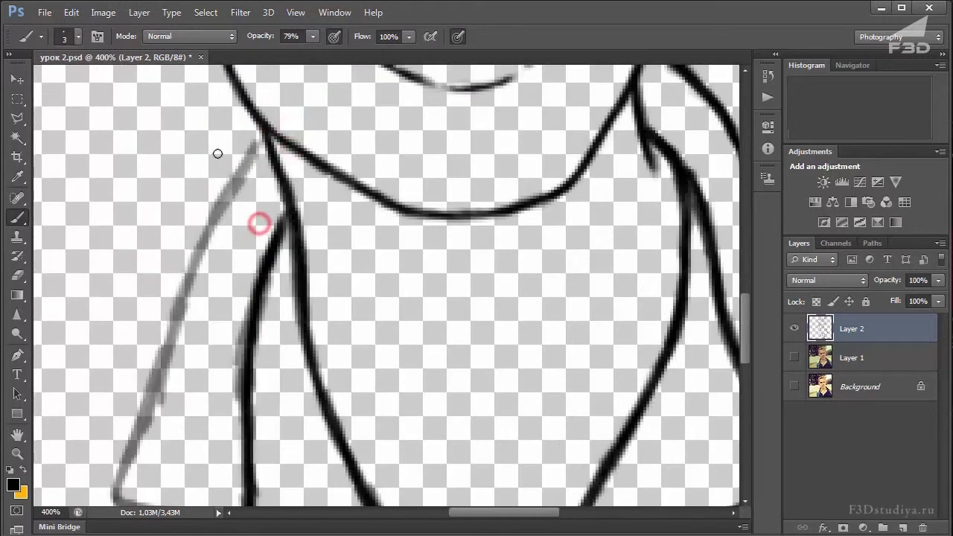
mouse_move(266, 138)
mouse_down()
mouse_move(190, 268)
mouse_move(167, 367)
mouse_move(199, 243)
mouse_move(168, 329)
mouse_up()
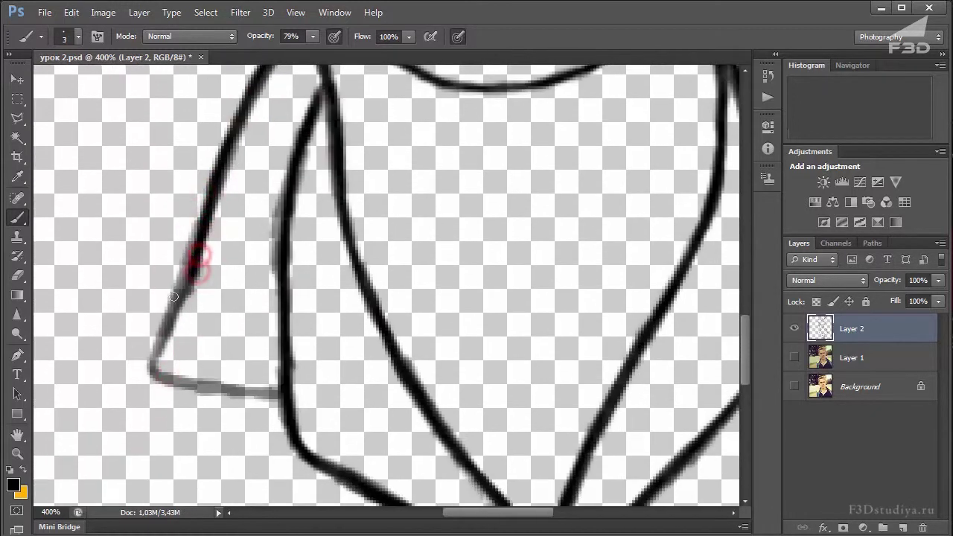
drag(199, 220, 154, 368)
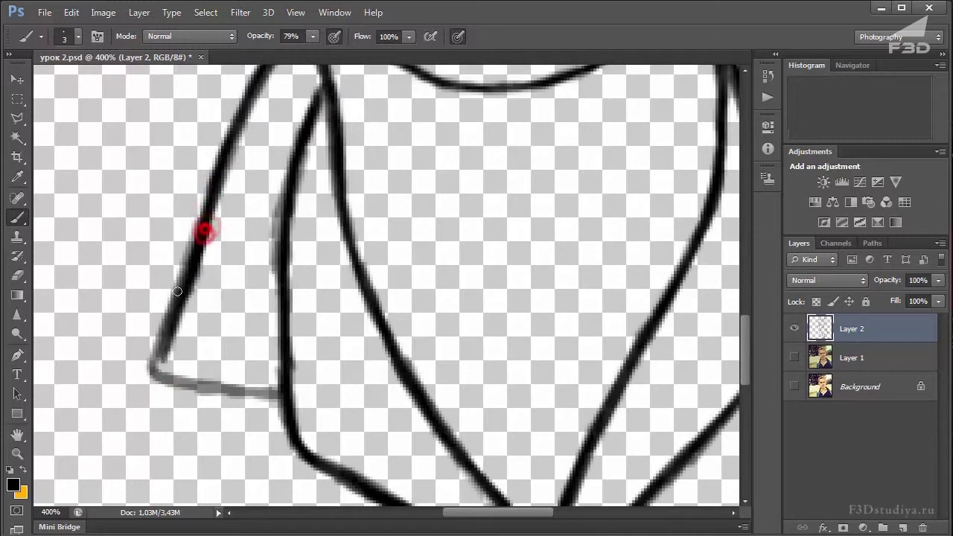
drag(201, 226, 159, 367)
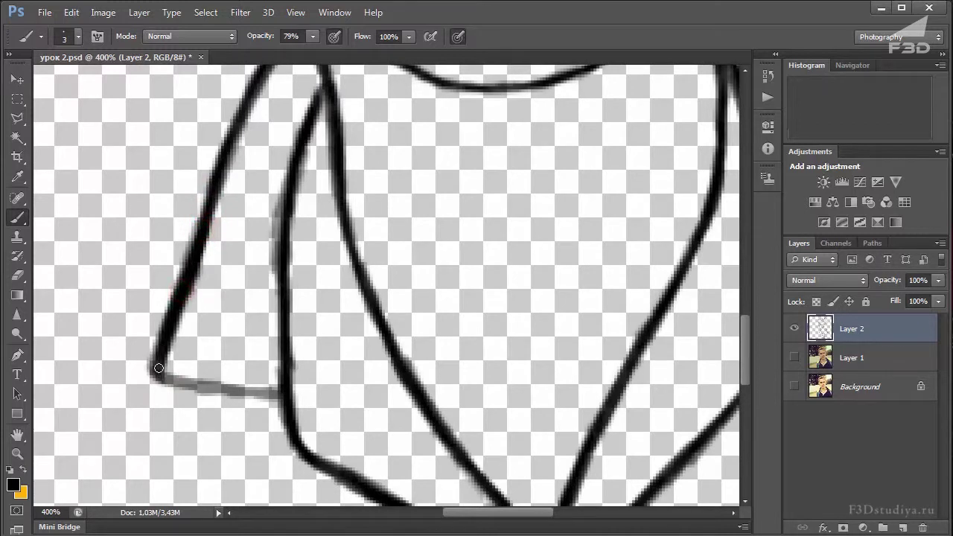
click(153, 384)
mouse_move(169, 376)
mouse_down()
mouse_move(175, 348)
mouse_move(176, 386)
mouse_move(256, 390)
mouse_move(206, 392)
mouse_up()
click(238, 347)
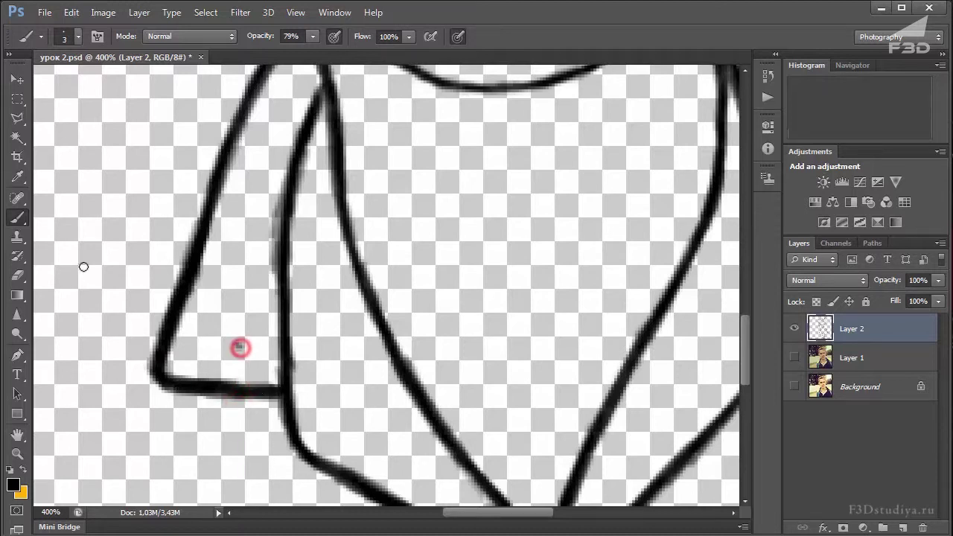
Switch to the Eraser tool with a size of 5
click(17, 276)
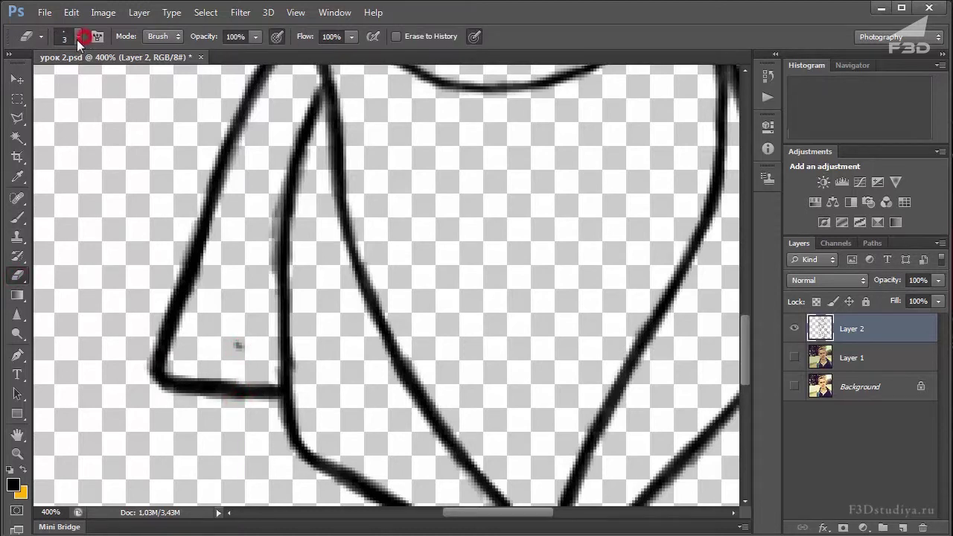
click(80, 37)
click(160, 67)
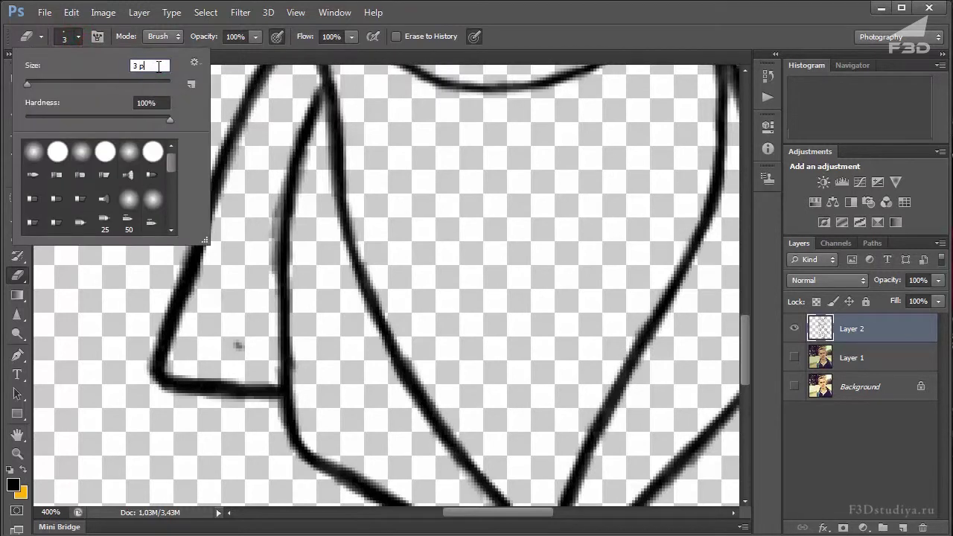
key(Return)
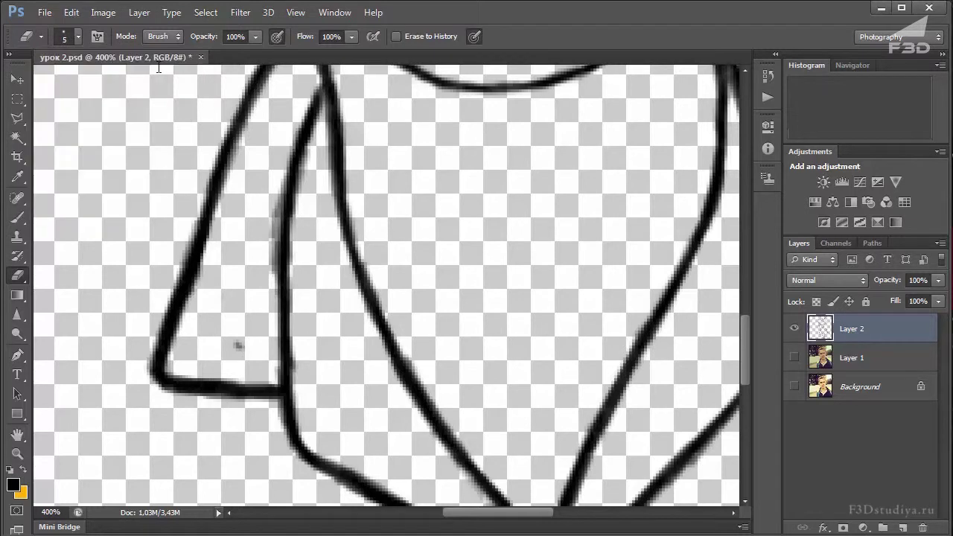
Thin the upper-left stroke and clean the edges of the left black line
mouse_move(270, 92)
mouse_down()
mouse_move(276, 81)
mouse_move(241, 155)
mouse_up()
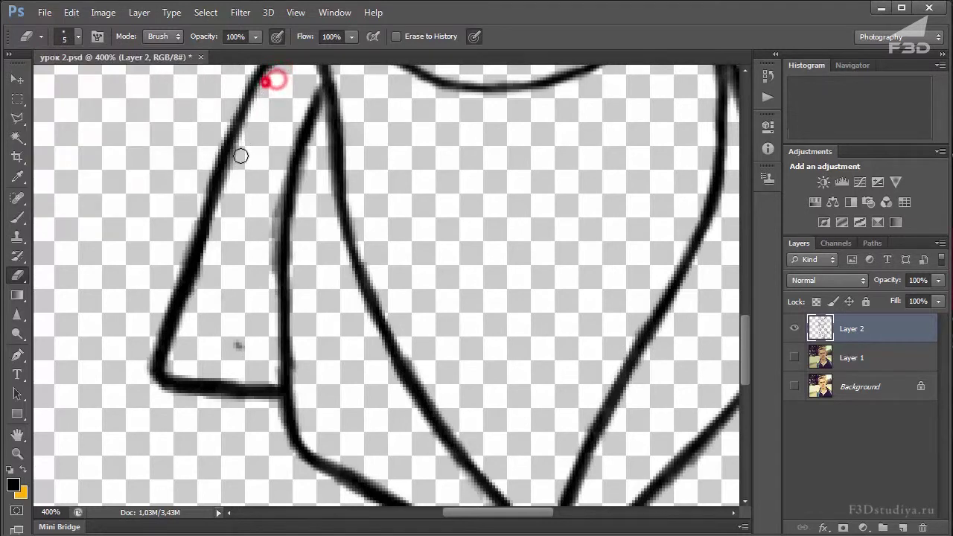
drag(268, 104, 226, 216)
drag(247, 141, 206, 276)
drag(228, 198, 195, 312)
drag(215, 215, 208, 233)
drag(225, 187, 184, 330)
drag(219, 223, 191, 291)
drag(213, 246, 181, 343)
mouse_move(212, 241)
mouse_down()
mouse_move(170, 362)
mouse_move(227, 374)
mouse_up()
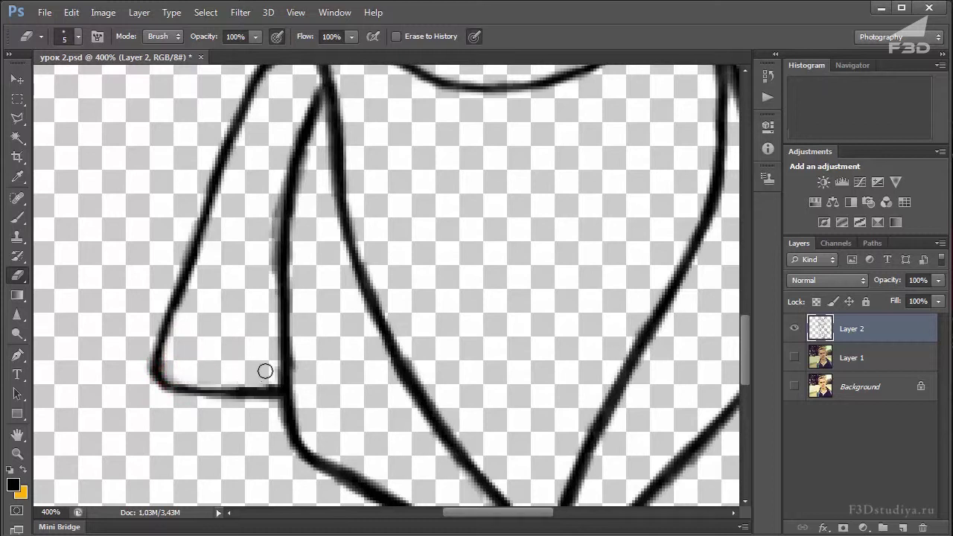
Erase along the upper line, undoing the last over-erasure
click(273, 167)
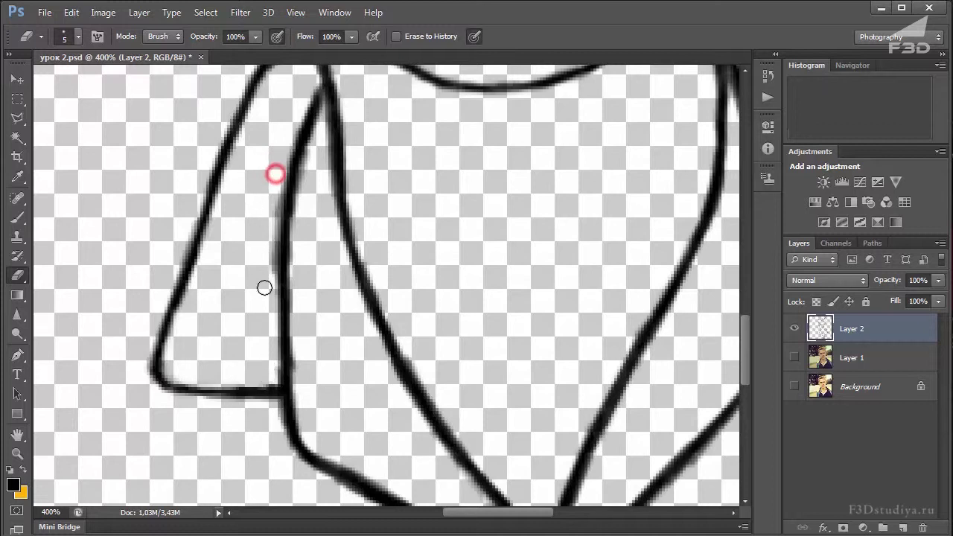
drag(304, 163, 319, 127)
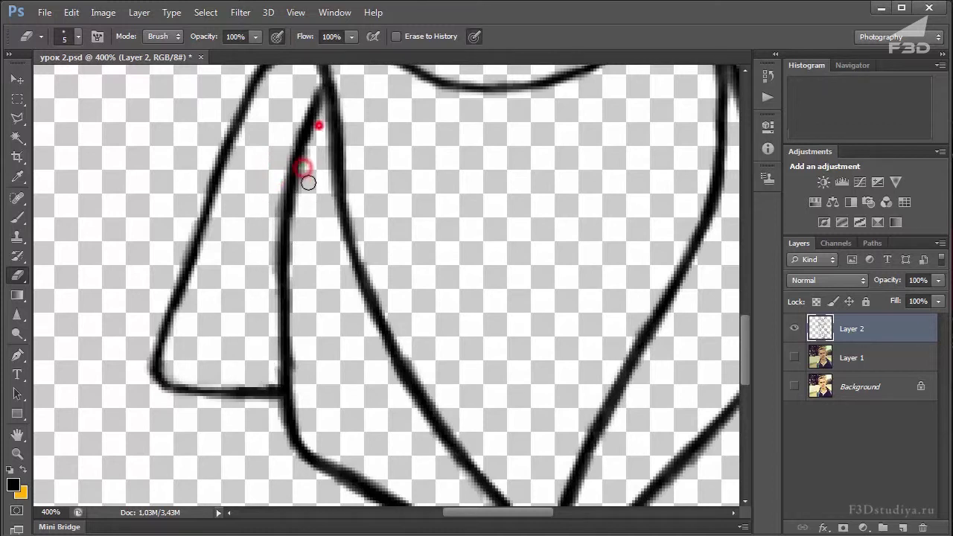
click(316, 135)
click(309, 174)
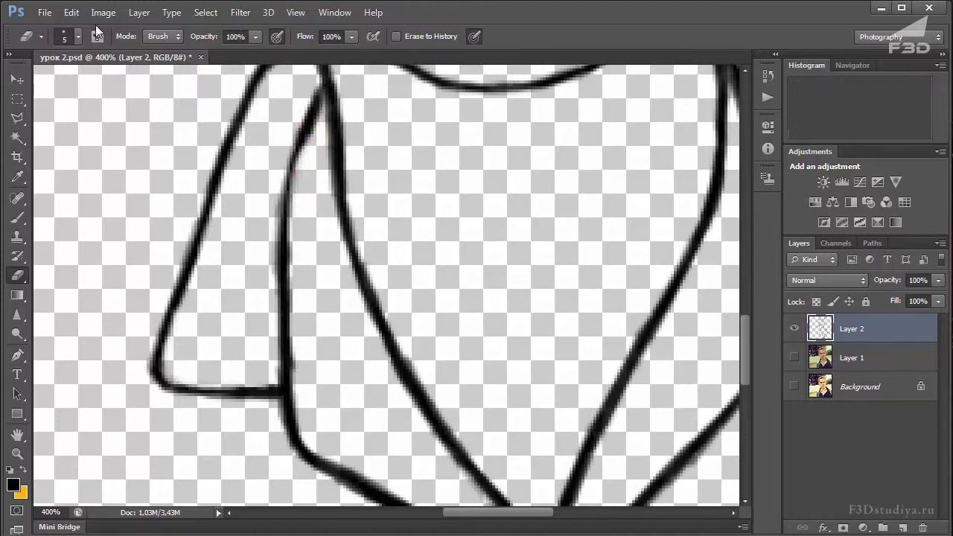
click(71, 12)
click(110, 43)
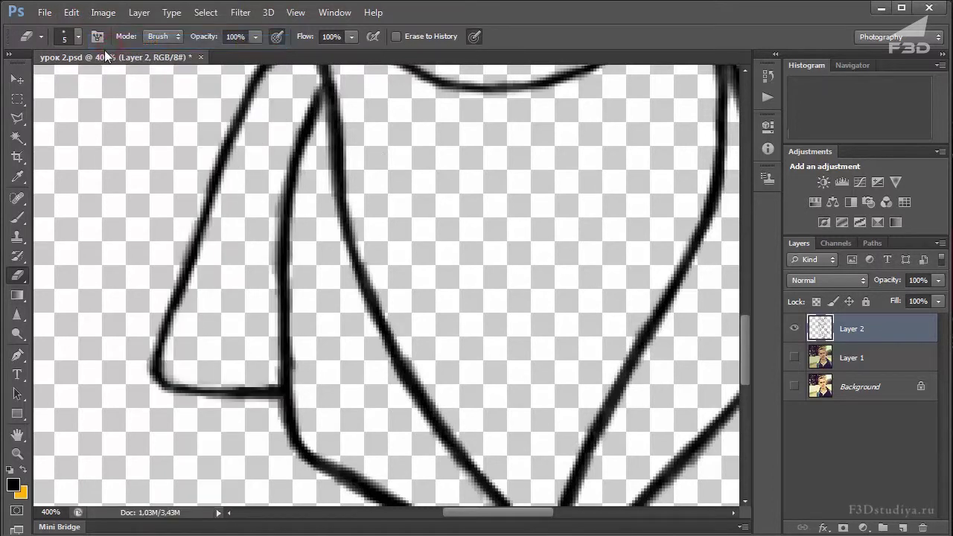
Trim the top of the inner black line with small erasures
click(305, 99)
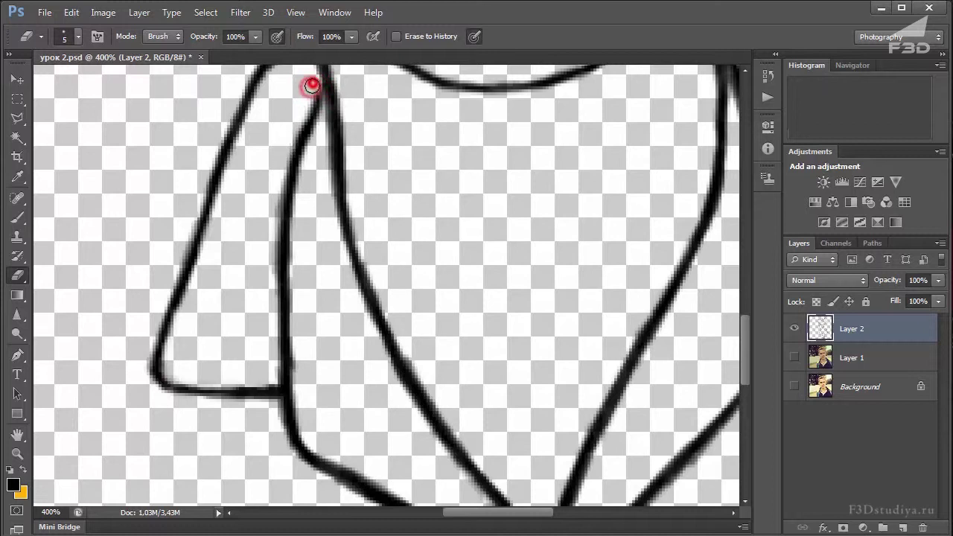
click(308, 100)
click(296, 117)
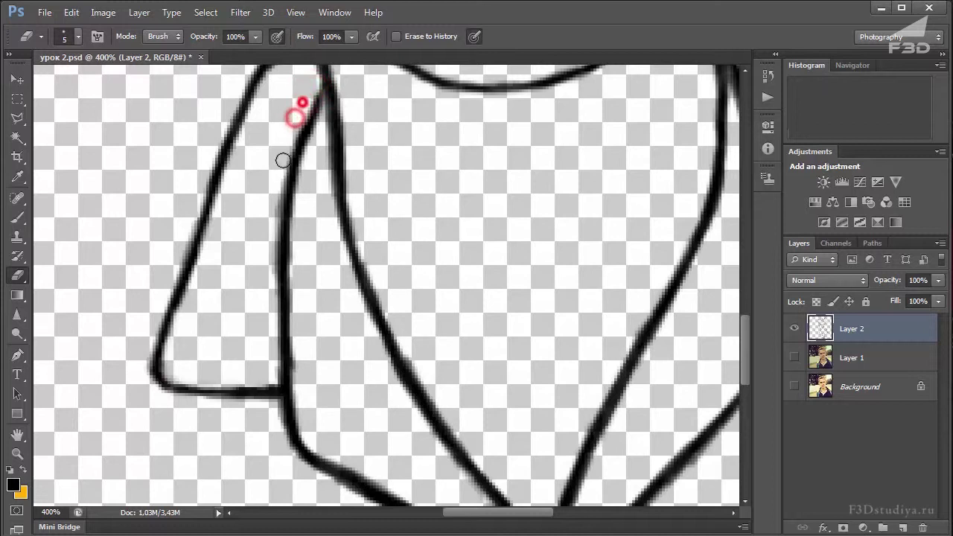
click(276, 152)
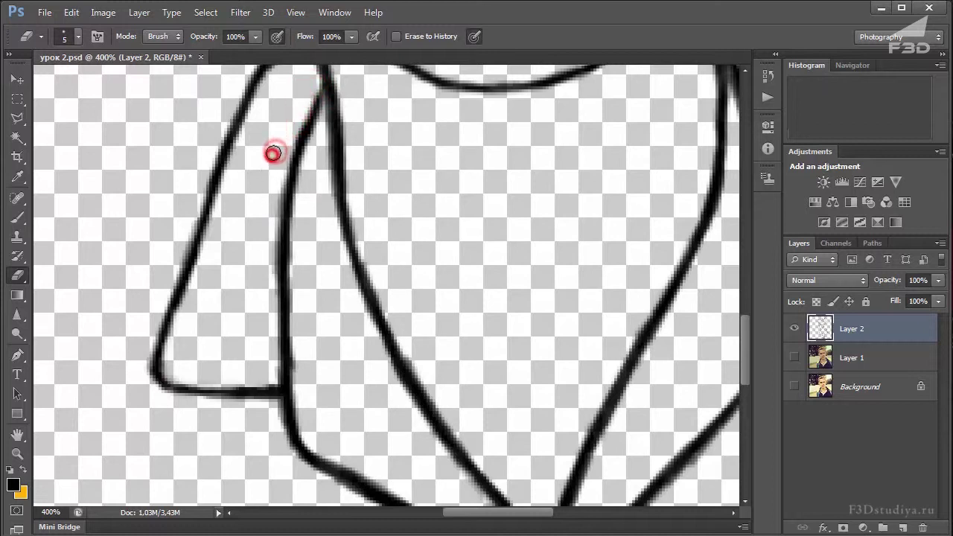
click(268, 166)
click(310, 146)
click(308, 166)
click(304, 202)
Erase stray bits and trim the edge along the lower inner collar line
click(300, 251)
click(309, 285)
click(302, 318)
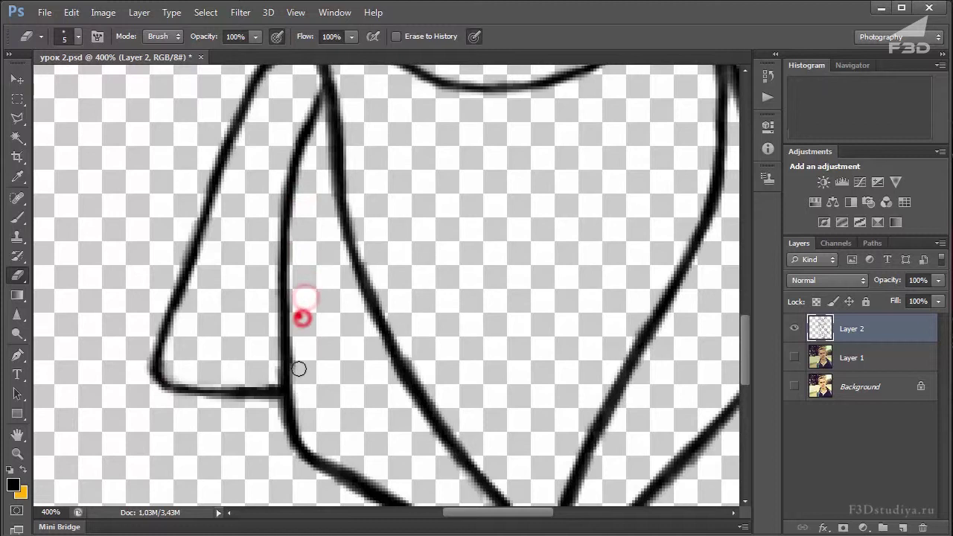
click(300, 231)
click(313, 269)
click(310, 301)
click(308, 340)
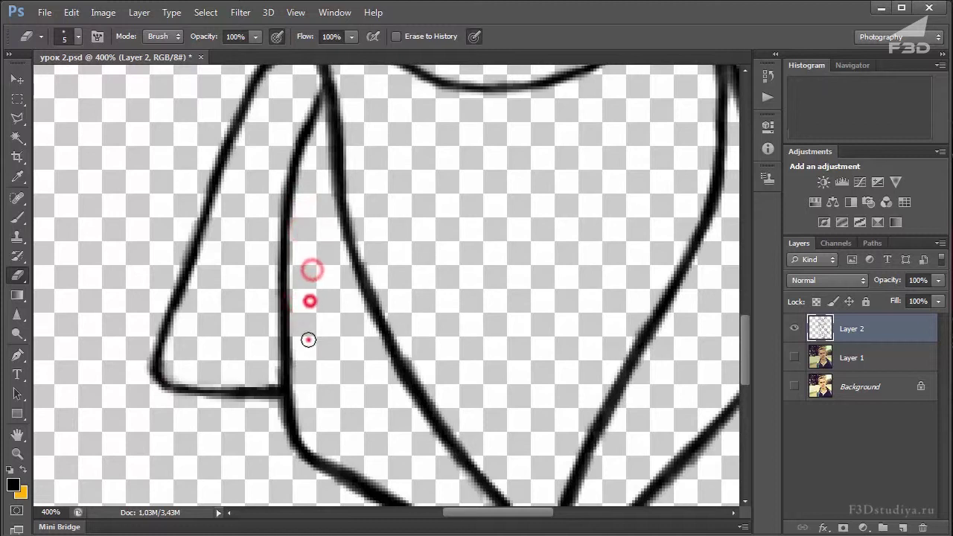
Erase stray bits around the upper collar junction
drag(352, 166, 358, 229)
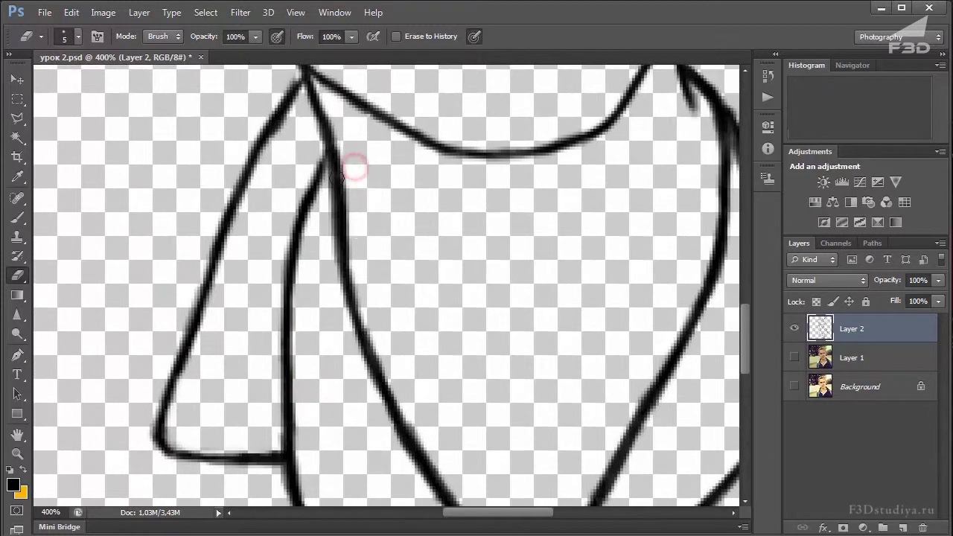
click(350, 149)
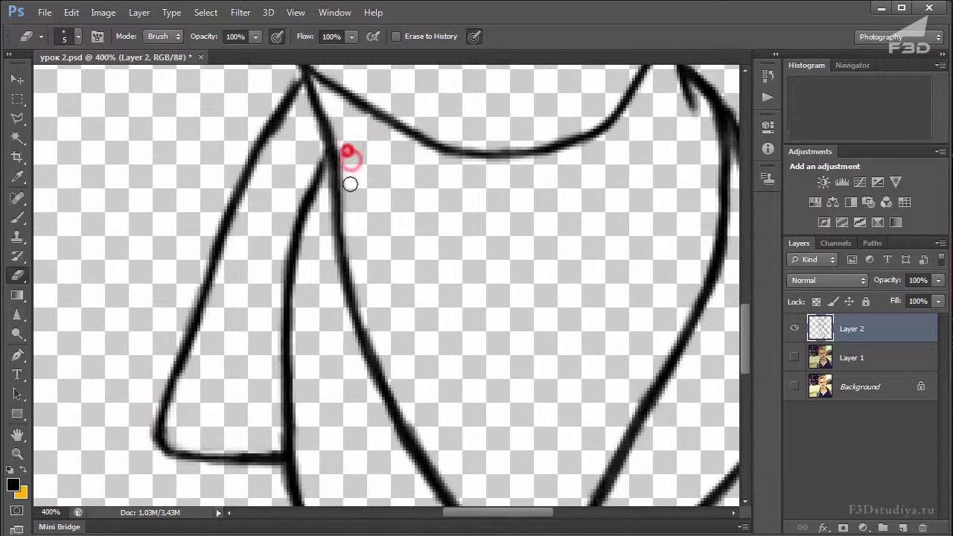
click(355, 221)
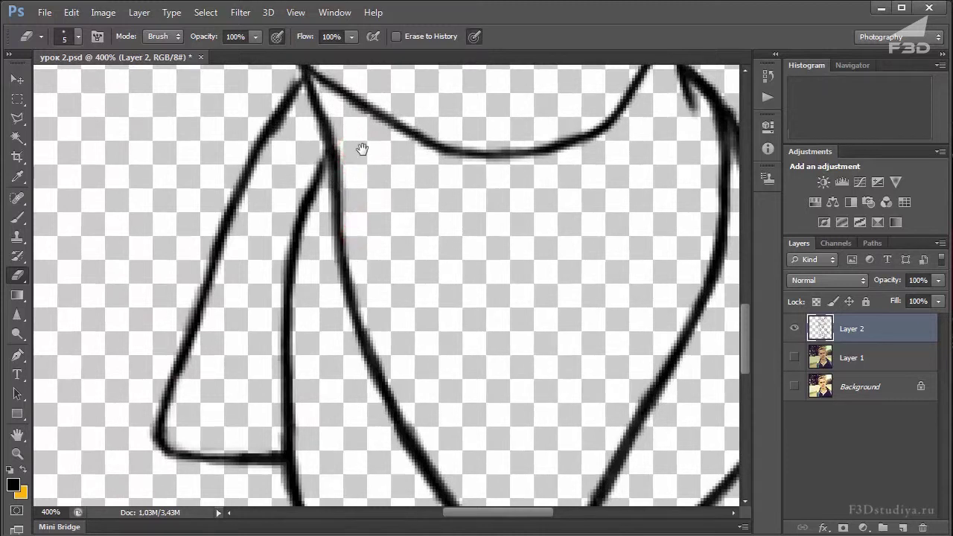
drag(365, 148, 361, 219)
click(345, 193)
click(298, 191)
drag(364, 213, 359, 241)
Trim the thick part of the left shirt line and thin its lower end
click(17, 217)
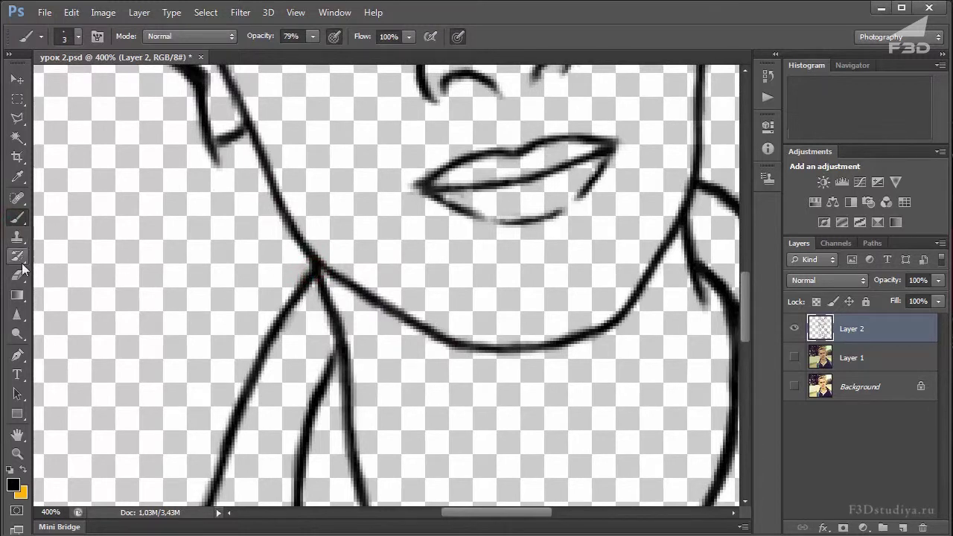
click(17, 275)
mouse_move(416, 313)
mouse_down()
mouse_move(357, 245)
mouse_move(370, 305)
mouse_move(375, 160)
mouse_up()
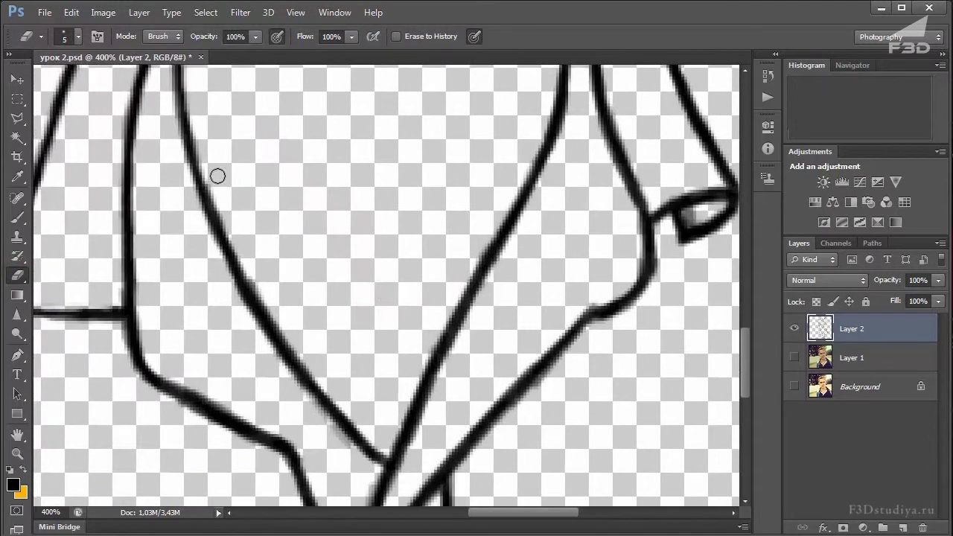
mouse_move(195, 95)
mouse_down()
mouse_move(214, 189)
mouse_move(260, 288)
mouse_move(219, 276)
mouse_move(237, 293)
mouse_move(216, 279)
mouse_up()
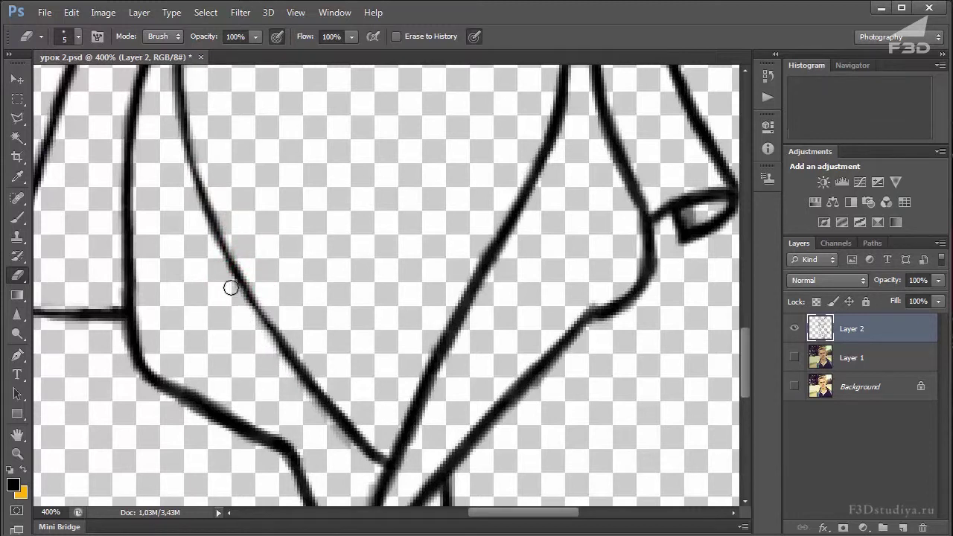
drag(289, 300, 274, 298)
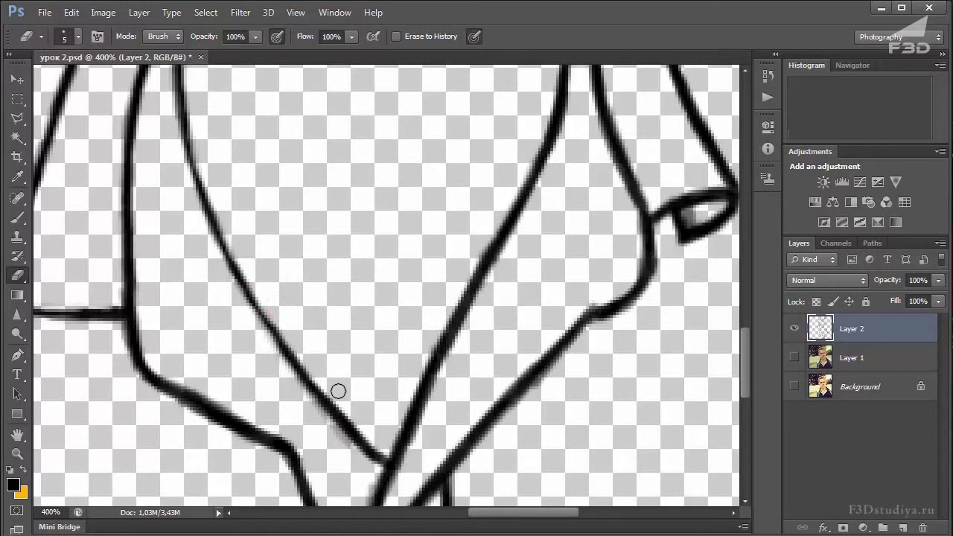
drag(350, 409, 330, 392)
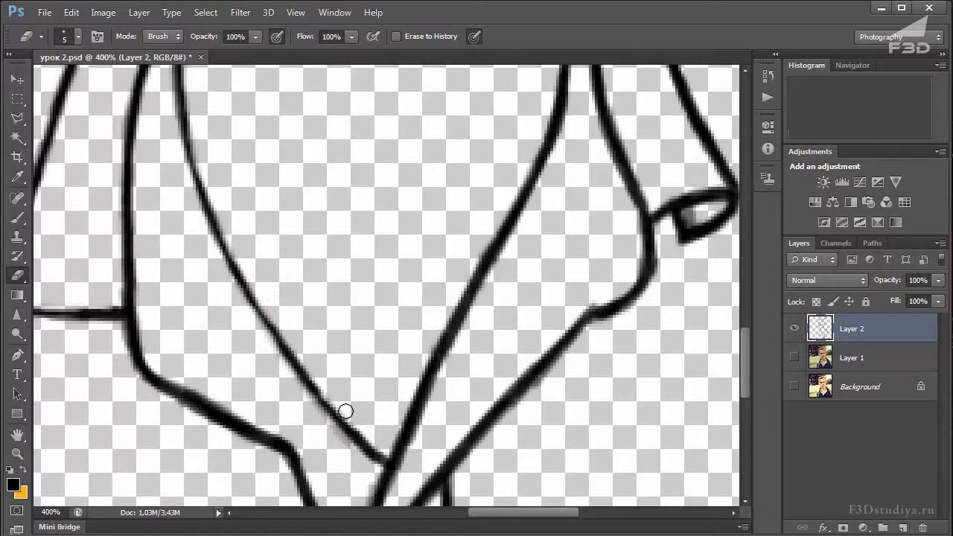
Lightly erase the outer edge of the shirt line and thin the collar line's upper edge
drag(358, 333, 293, 223)
drag(208, 217, 250, 250)
drag(122, 278, 113, 247)
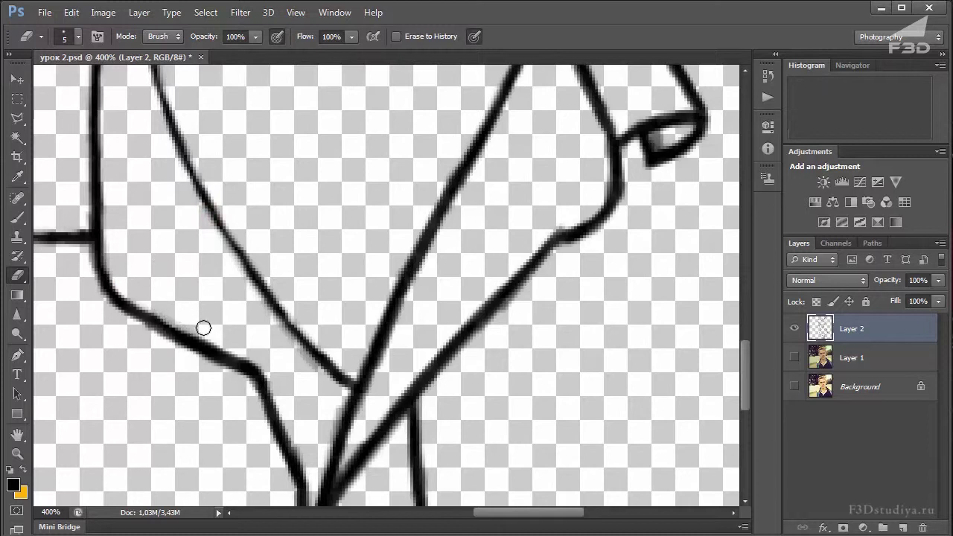
drag(191, 330, 194, 328)
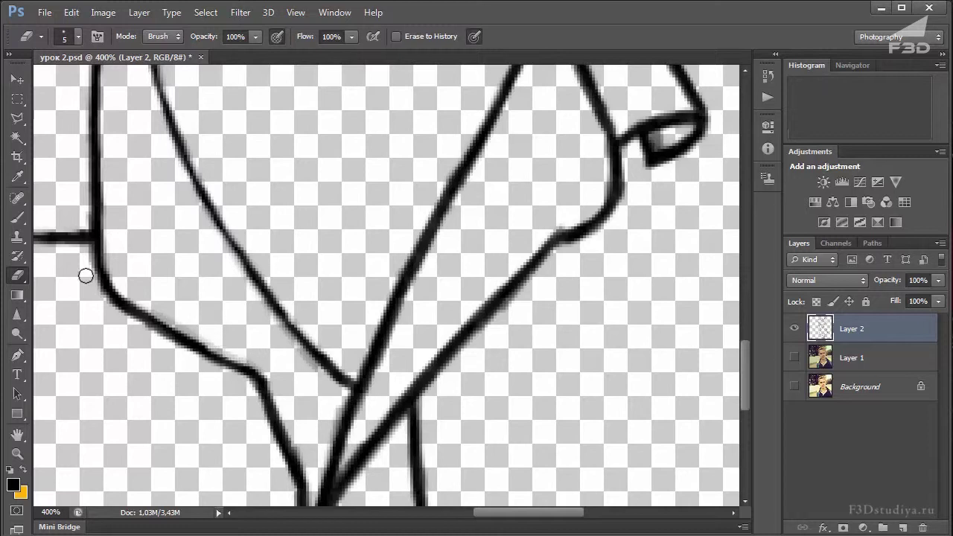
mouse_move(84, 258)
mouse_down()
mouse_move(216, 298)
mouse_move(192, 286)
mouse_move(349, 266)
mouse_move(249, 321)
mouse_move(206, 254)
mouse_up()
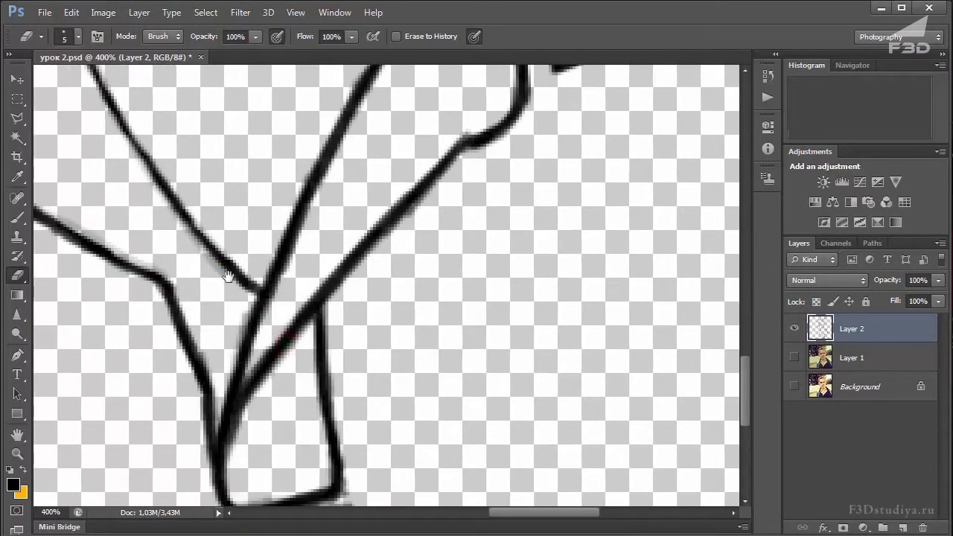
Thin the diagonal shirt line along its right edge, corner and vertical junction
drag(389, 79, 381, 79)
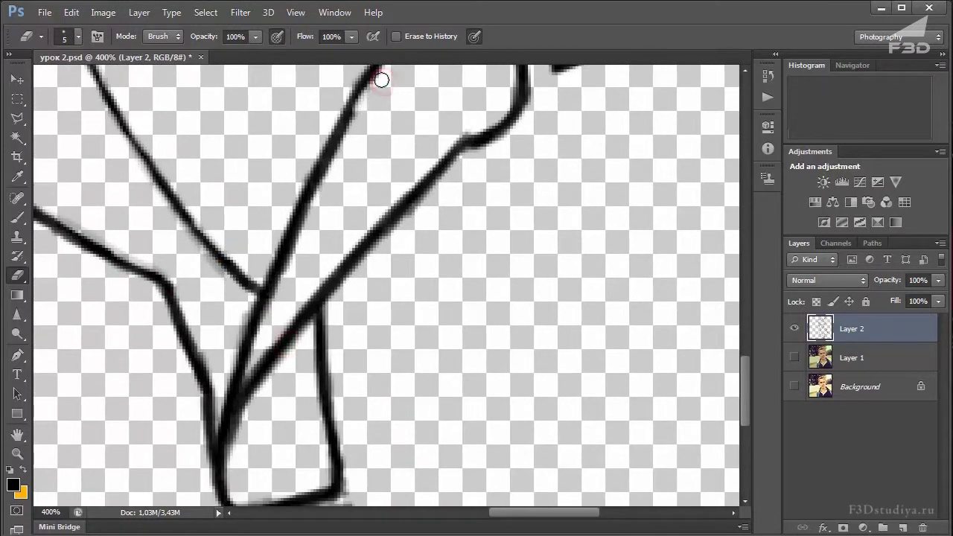
mouse_move(338, 173)
mouse_down()
mouse_move(368, 97)
mouse_move(320, 202)
mouse_up()
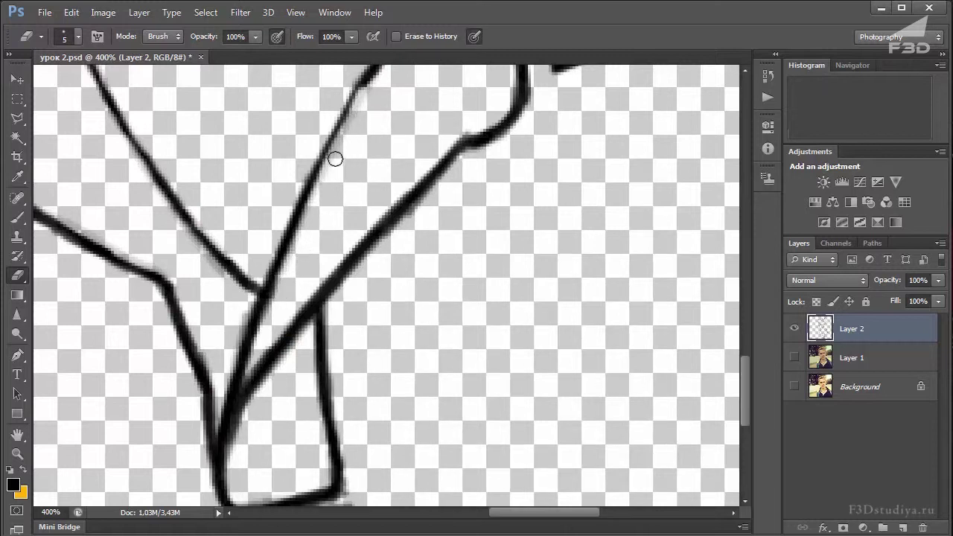
mouse_move(312, 221)
mouse_down()
mouse_move(272, 312)
mouse_move(325, 207)
mouse_up()
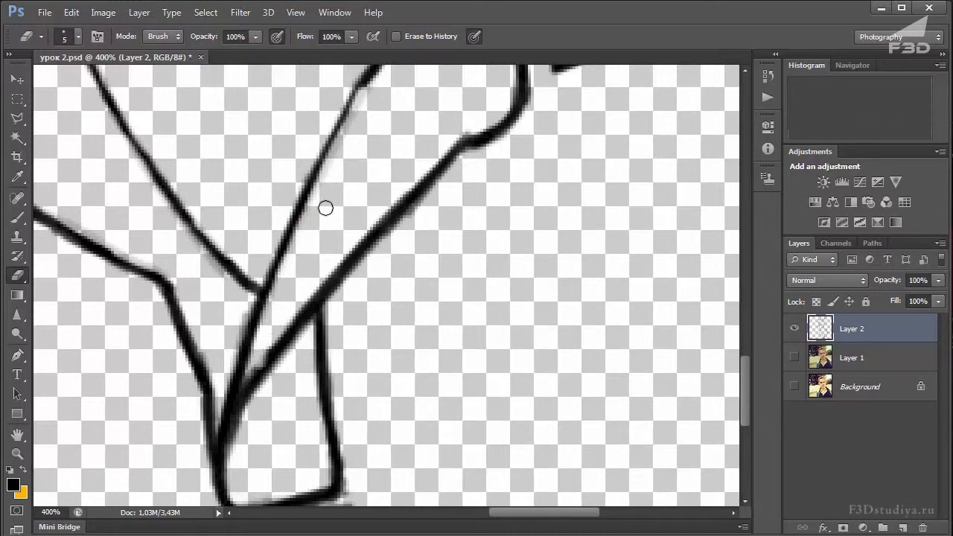
drag(458, 170, 418, 201)
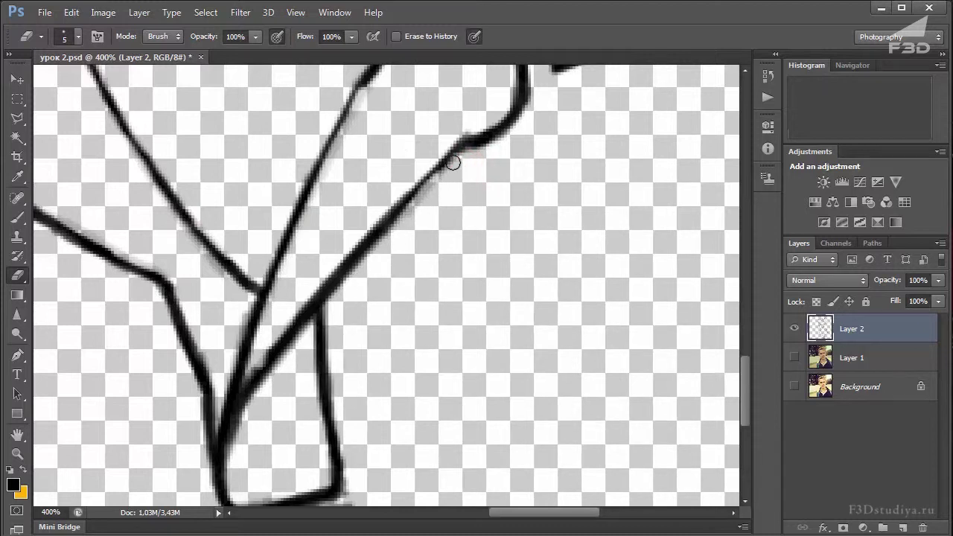
mouse_move(453, 173)
mouse_down()
mouse_move(411, 231)
mouse_move(382, 202)
mouse_up()
drag(336, 315, 399, 212)
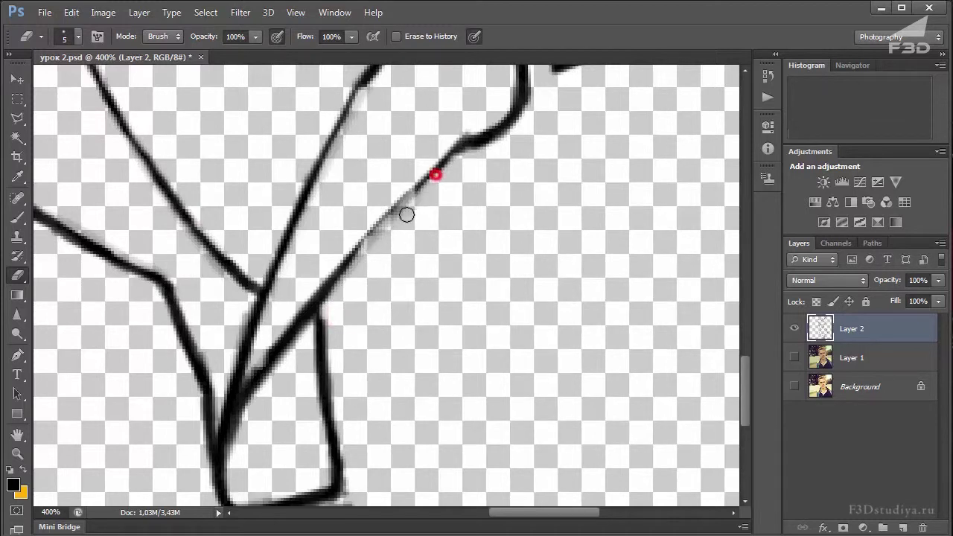
Repaint the faded diagonal line darker with the Brush, undoing the last stroke
click(21, 220)
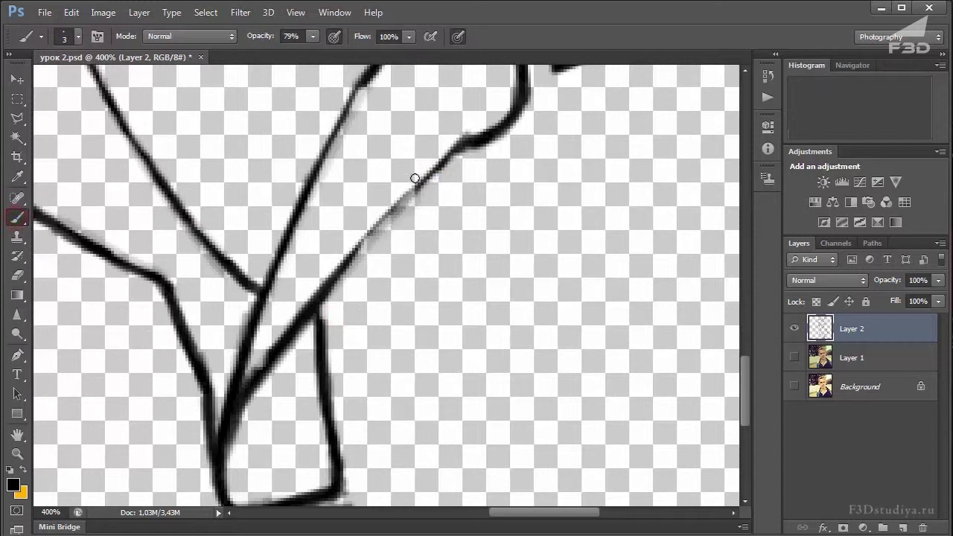
shift+click(342, 269)
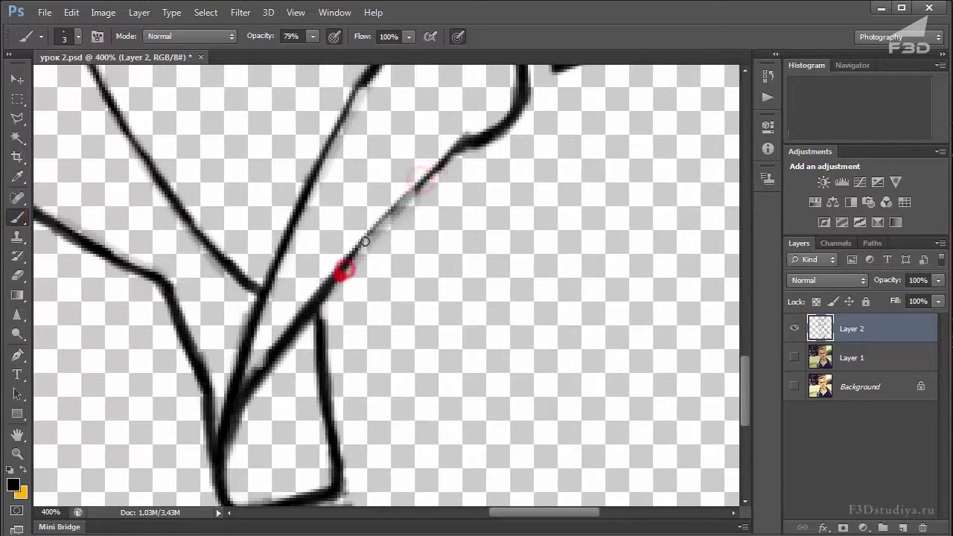
shift+click(403, 198)
shift+click(410, 191)
shift+click(404, 195)
shift+click(425, 178)
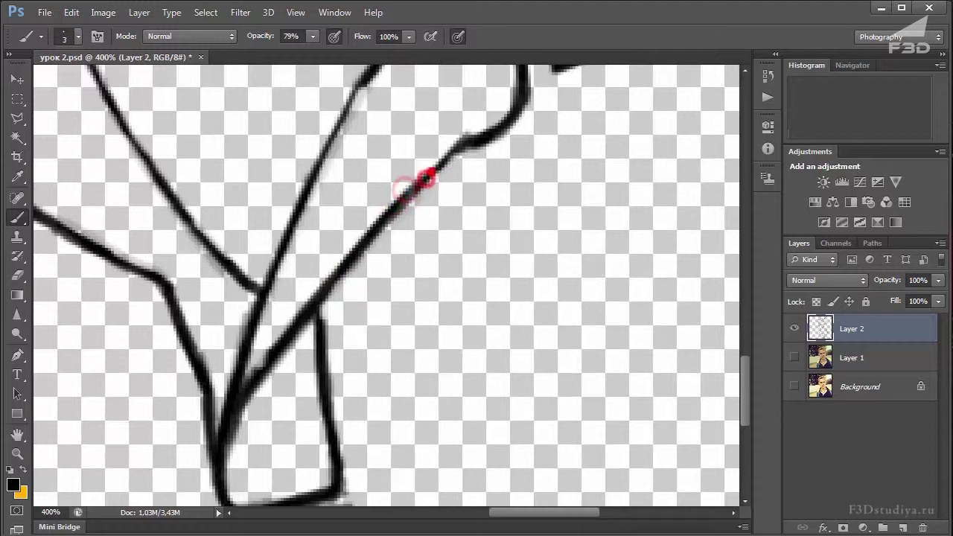
key(ctrl+z)
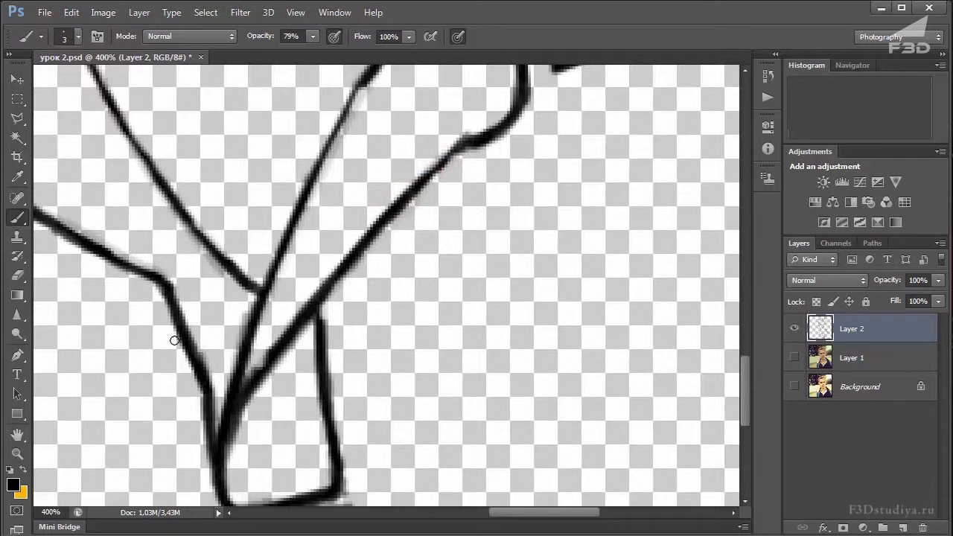
Erase to thin the lower diagonal, the curved top stroke and stray bits by the collar tip
click(17, 274)
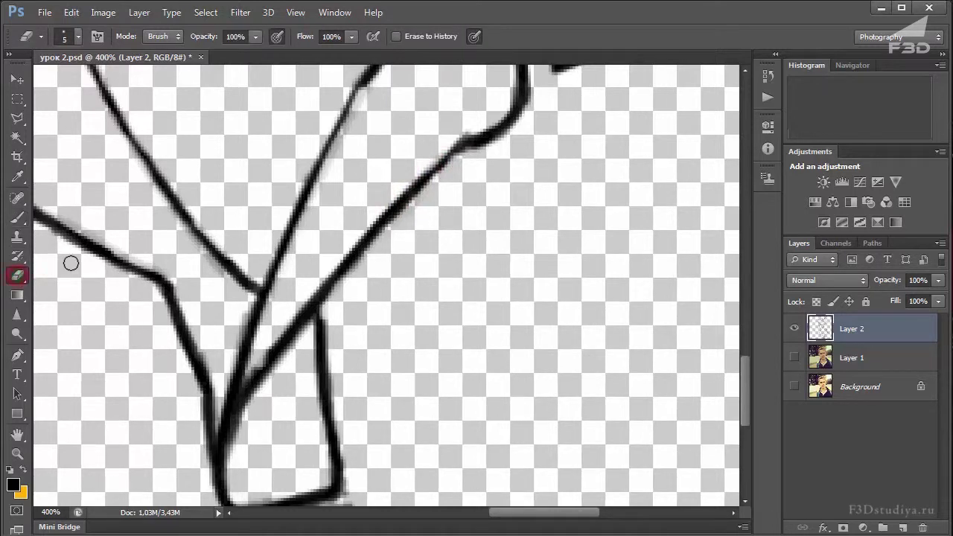
drag(272, 329, 289, 319)
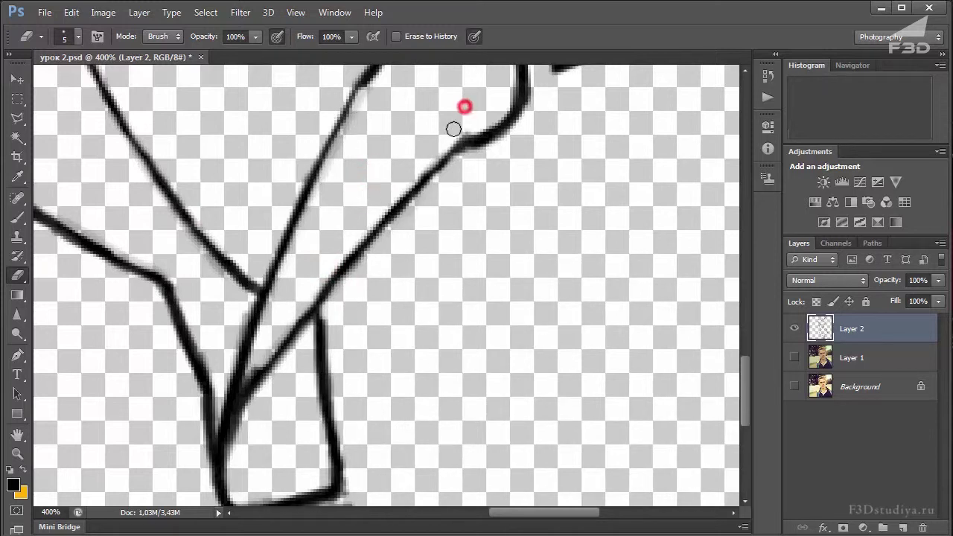
drag(499, 120, 506, 105)
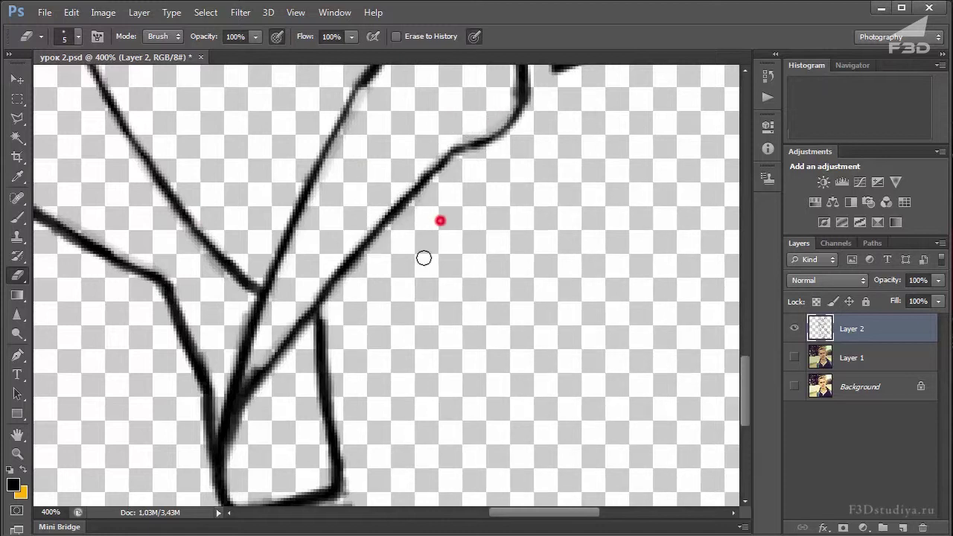
scroll(440, 223, up, 5)
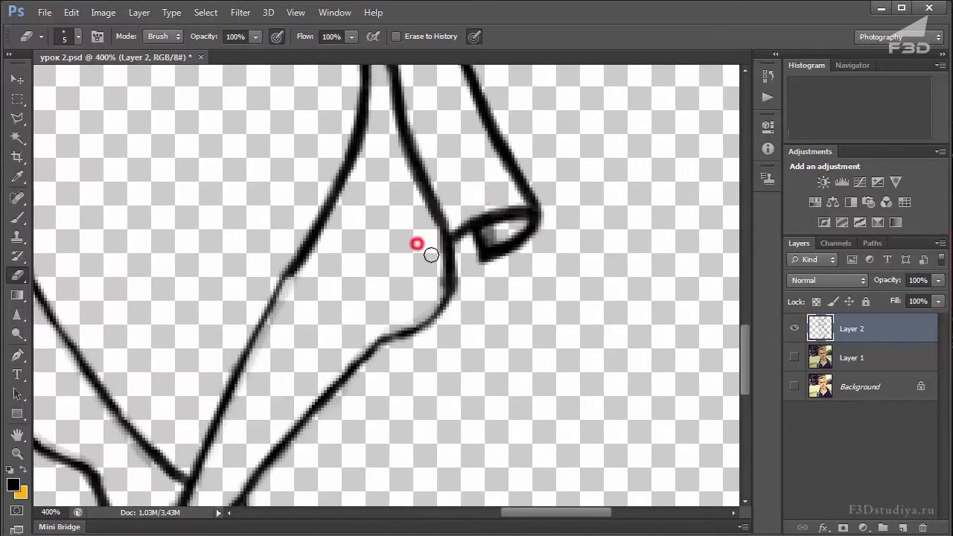
click(464, 265)
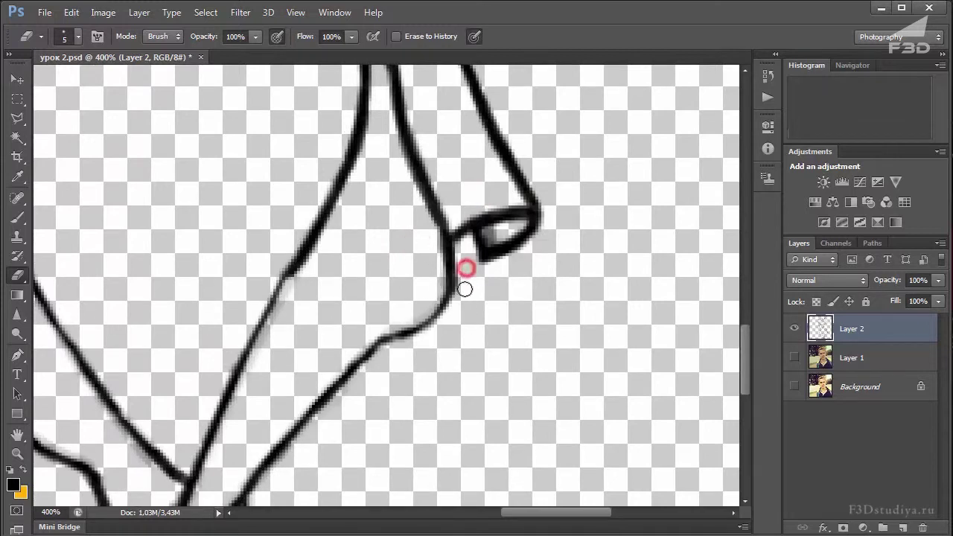
drag(455, 264, 452, 340)
drag(316, 321, 289, 355)
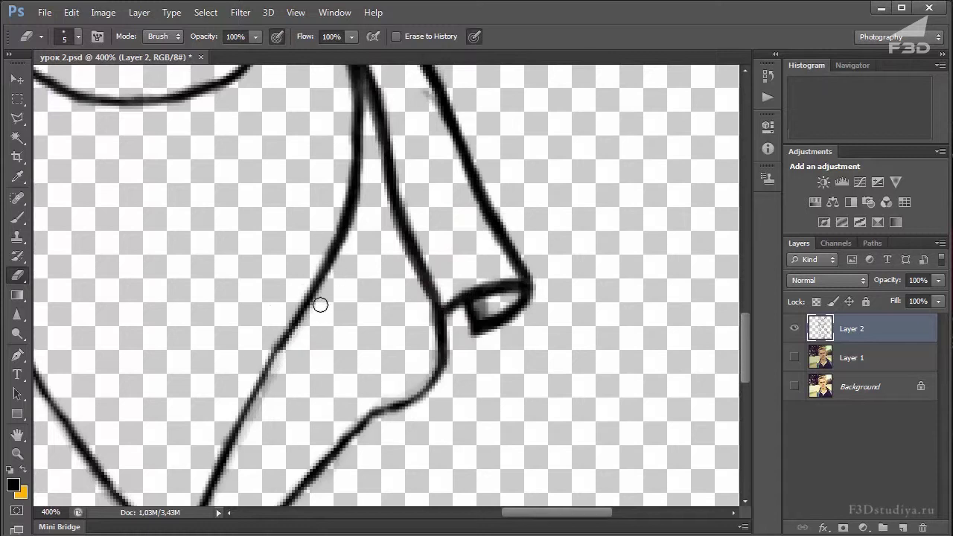
Set the Brush size to 2 px
click(17, 215)
click(77, 36)
click(153, 66)
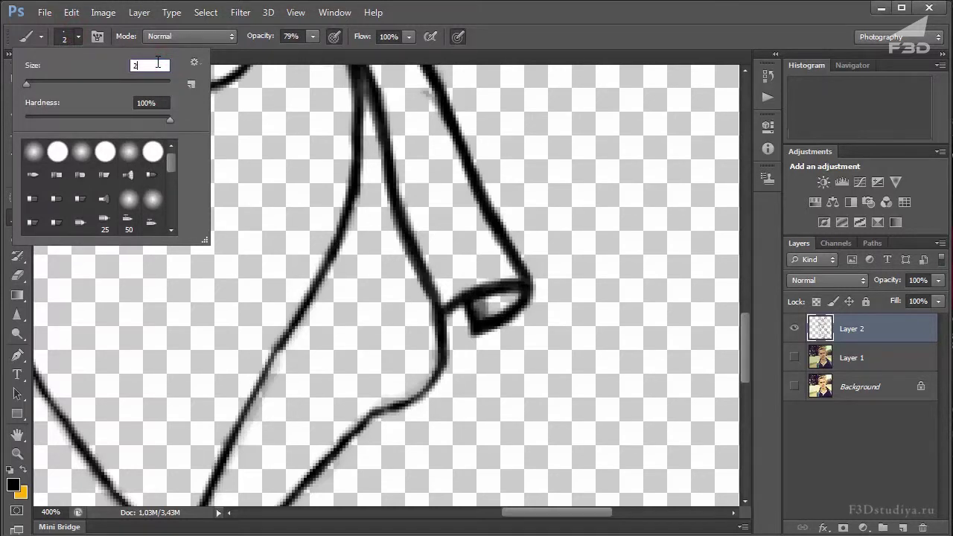
key(Return)
Dab black into gaps along the collar line and its lower part
click(282, 336)
click(283, 340)
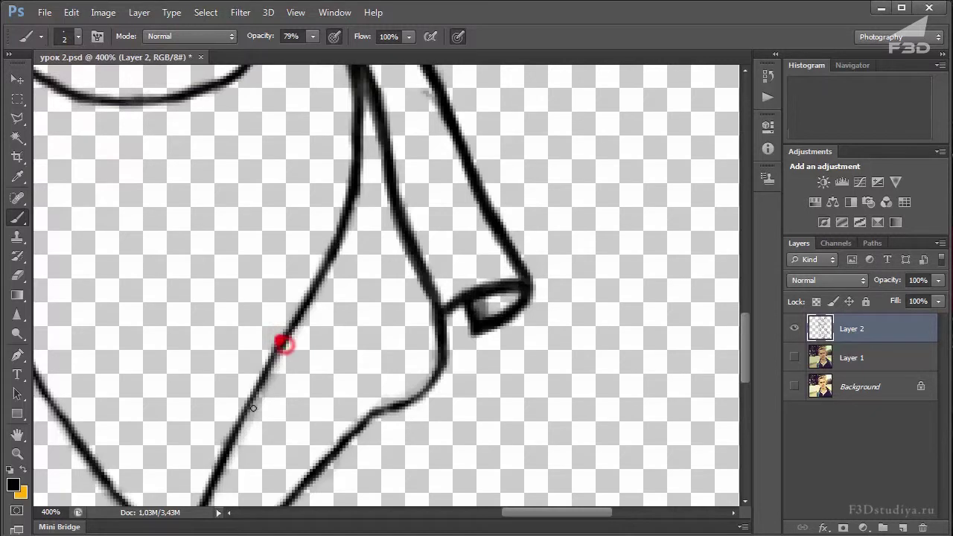
click(278, 347)
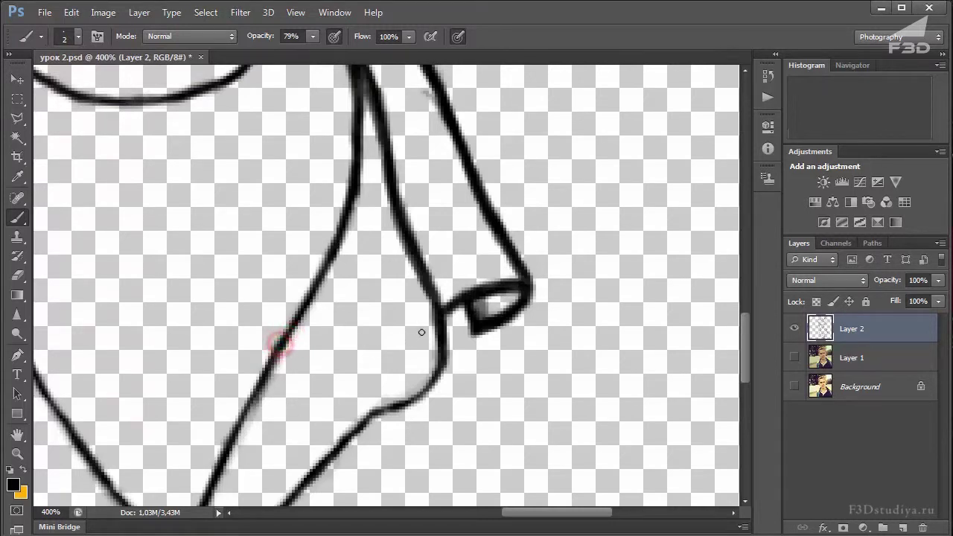
click(378, 411)
click(16, 290)
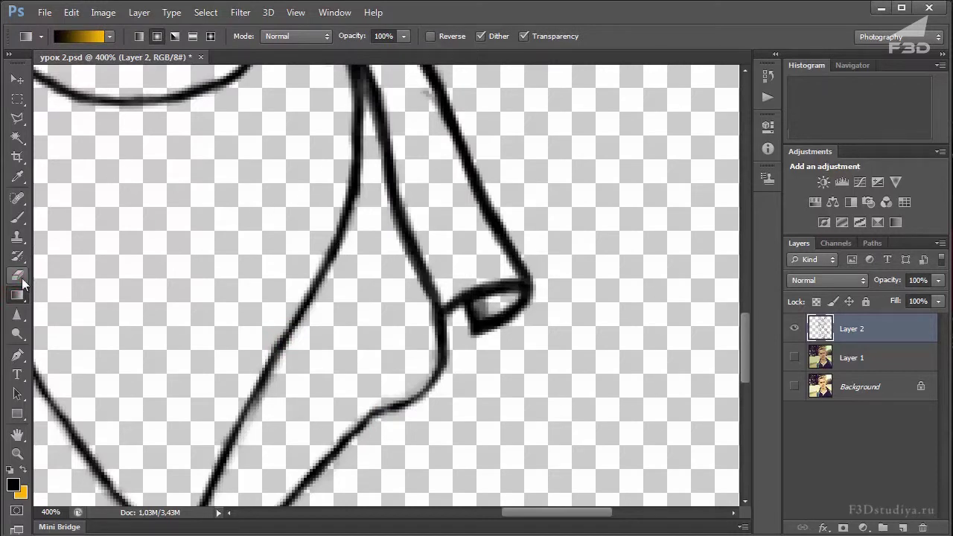
click(16, 277)
Erase the grey fringe from the right, middle, outer and inner collar lines
click(378, 79)
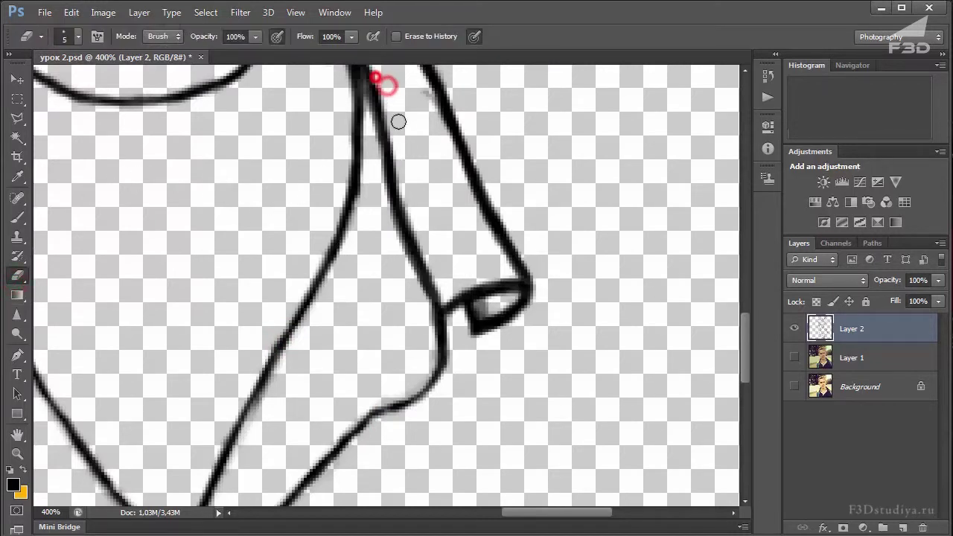
mouse_move(454, 162)
mouse_down()
mouse_move(446, 142)
mouse_move(496, 268)
mouse_move(488, 244)
mouse_up()
mouse_move(394, 89)
mouse_down()
mouse_move(406, 192)
mouse_move(399, 157)
mouse_move(398, 170)
mouse_move(436, 272)
mouse_move(425, 255)
mouse_up()
scroll(457, 276, up, 3)
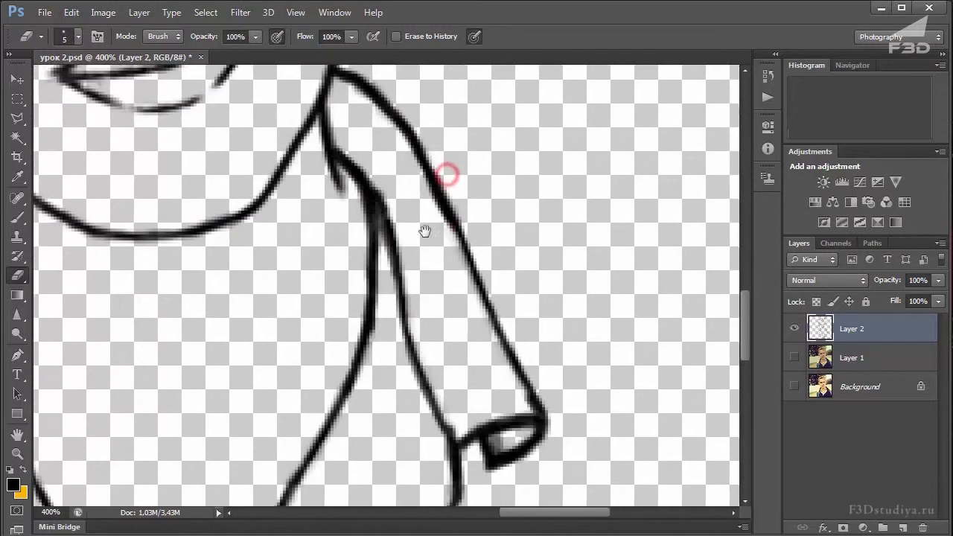
mouse_move(350, 148)
mouse_down()
mouse_move(382, 178)
mouse_move(397, 215)
mouse_up()
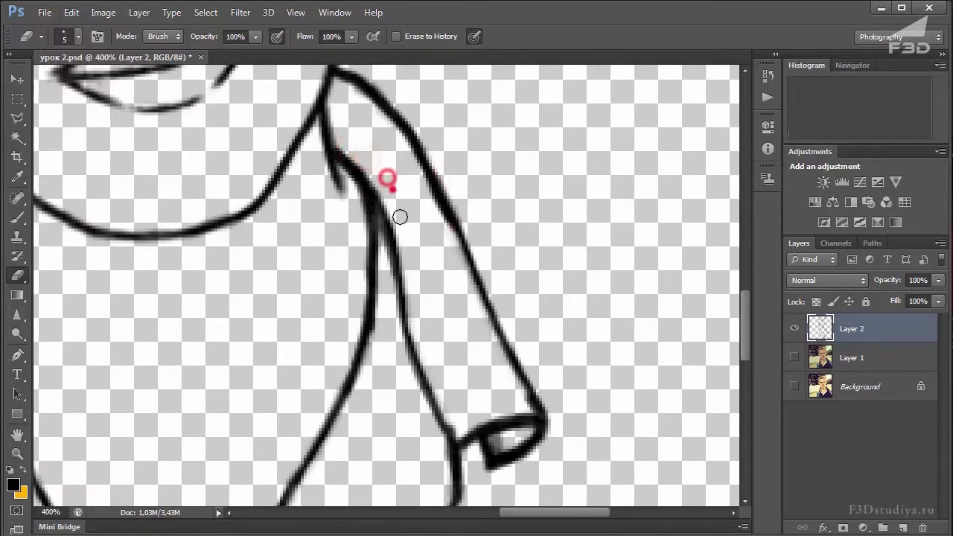
mouse_move(388, 314)
mouse_down()
mouse_move(385, 303)
mouse_move(376, 351)
mouse_up()
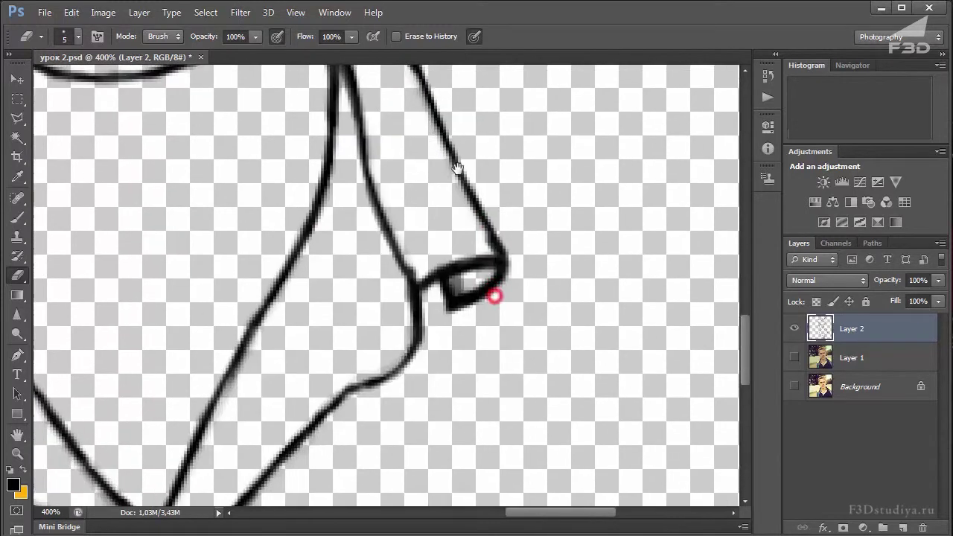
Clean the fringe off the vertical, diagonal and lower lapel lines and the right vertical stroke
mouse_move(497, 290)
mouse_down()
mouse_move(419, 273)
mouse_move(417, 249)
mouse_up()
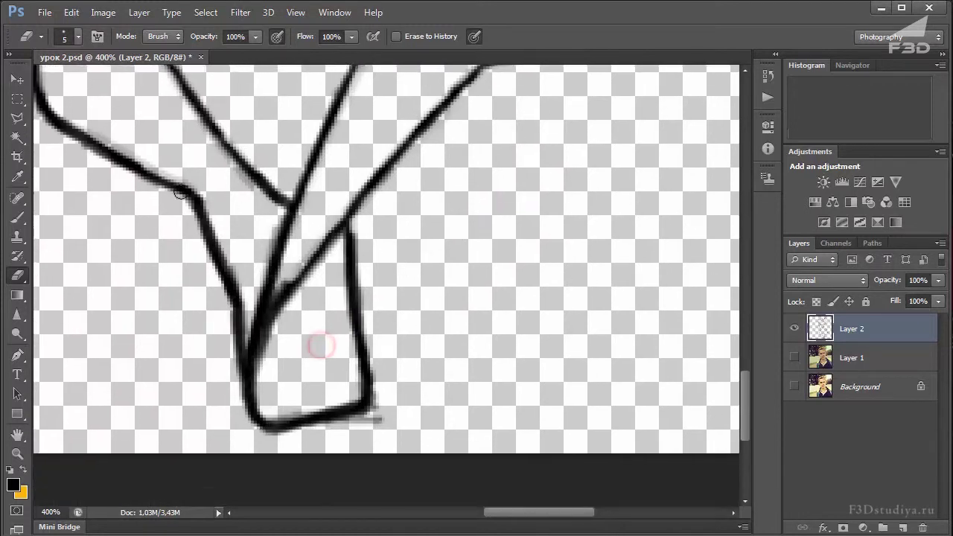
drag(238, 155, 425, 308)
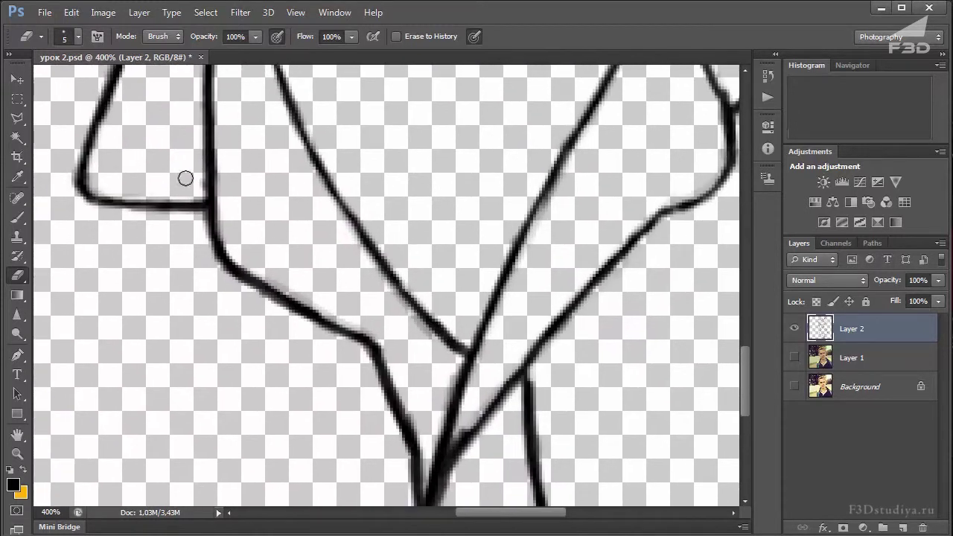
drag(232, 96, 224, 181)
drag(228, 87, 228, 244)
drag(306, 284, 247, 216)
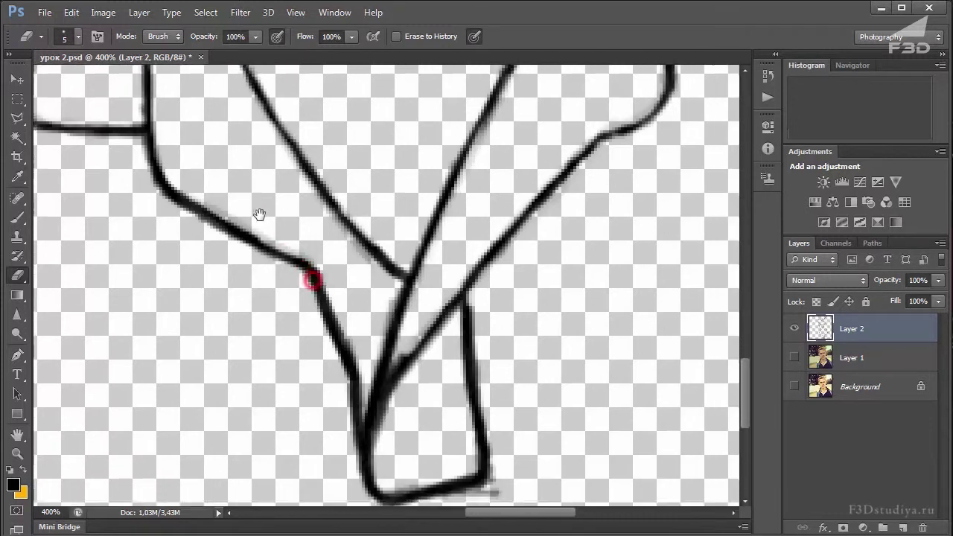
mouse_move(298, 300)
mouse_down()
mouse_move(347, 393)
mouse_move(347, 442)
mouse_move(350, 402)
mouse_up()
mouse_move(382, 470)
mouse_down()
mouse_move(357, 396)
mouse_move(376, 334)
mouse_move(357, 362)
mouse_move(350, 414)
mouse_up()
mouse_move(428, 257)
mouse_down()
mouse_move(444, 397)
mouse_move(424, 414)
mouse_move(378, 420)
mouse_up()
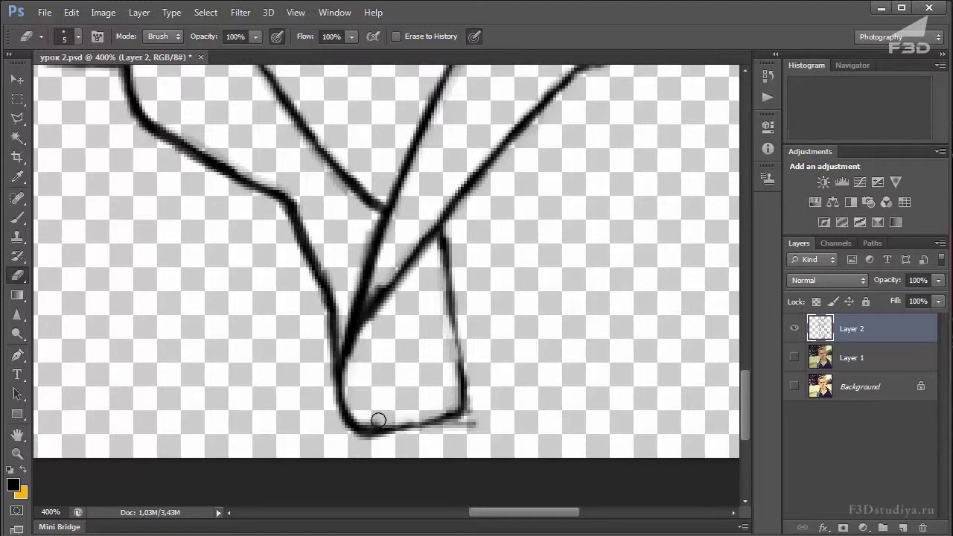
Darken the lapel box's right and bottom strokes, then erase the grey tail off its corner
click(18, 217)
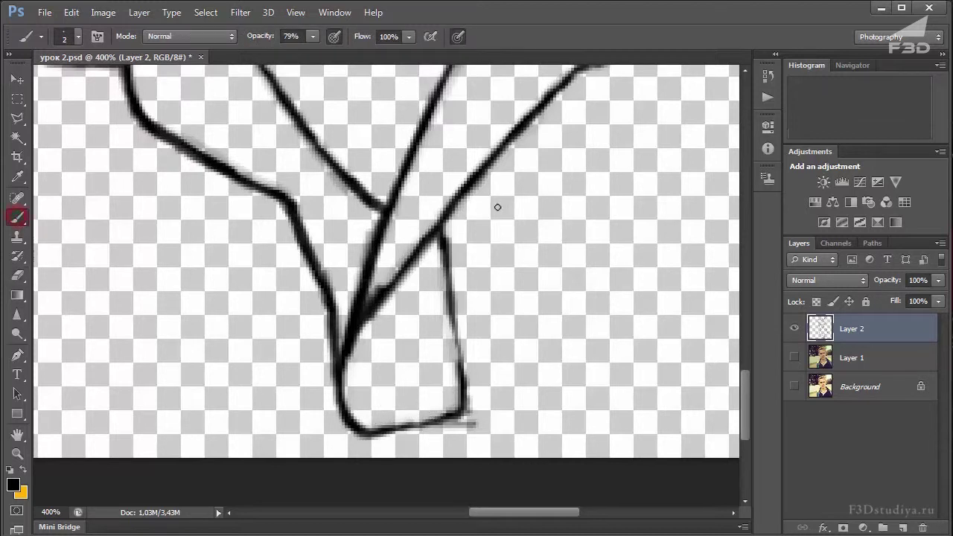
drag(440, 242, 449, 277)
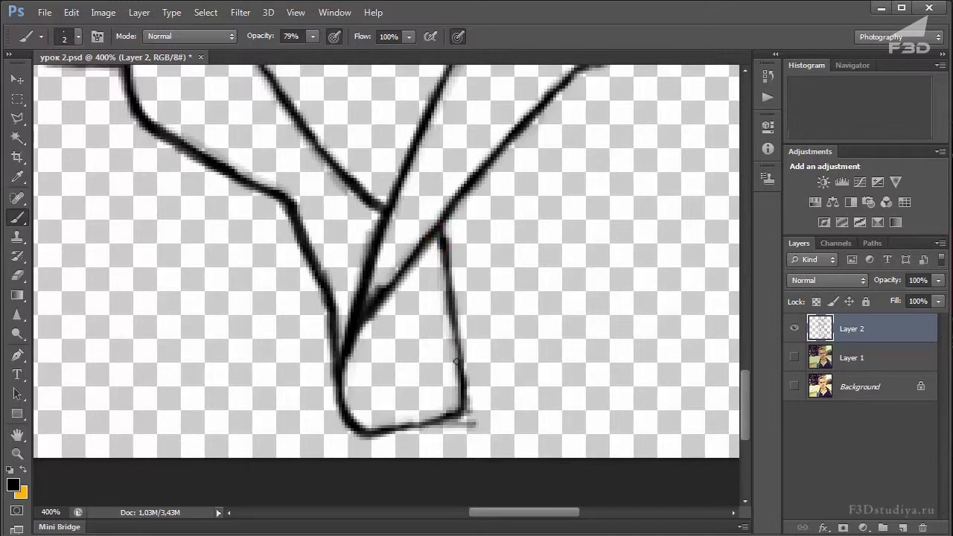
scroll(380, 287, down, 2)
scroll(380, 288, down, 3)
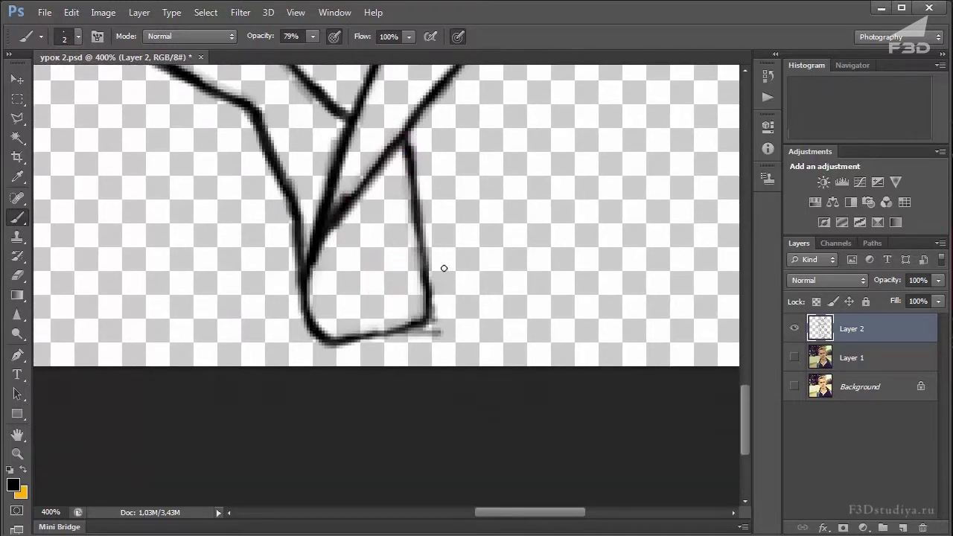
click(379, 331)
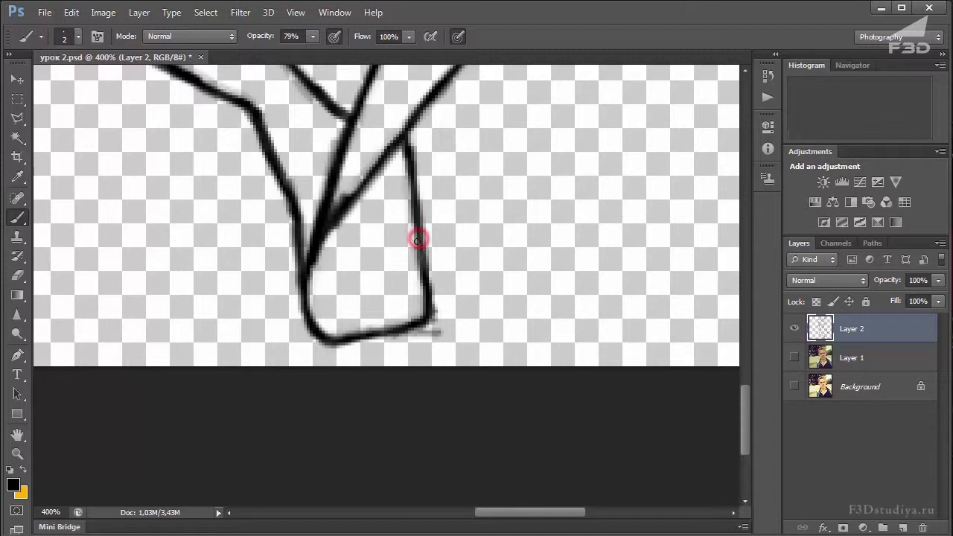
click(18, 275)
drag(449, 291, 440, 331)
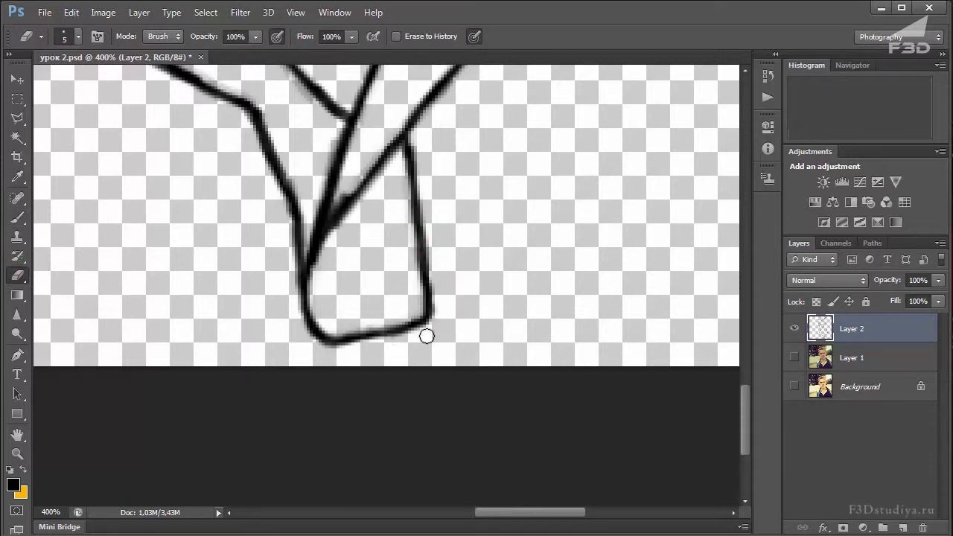
drag(430, 265, 415, 309)
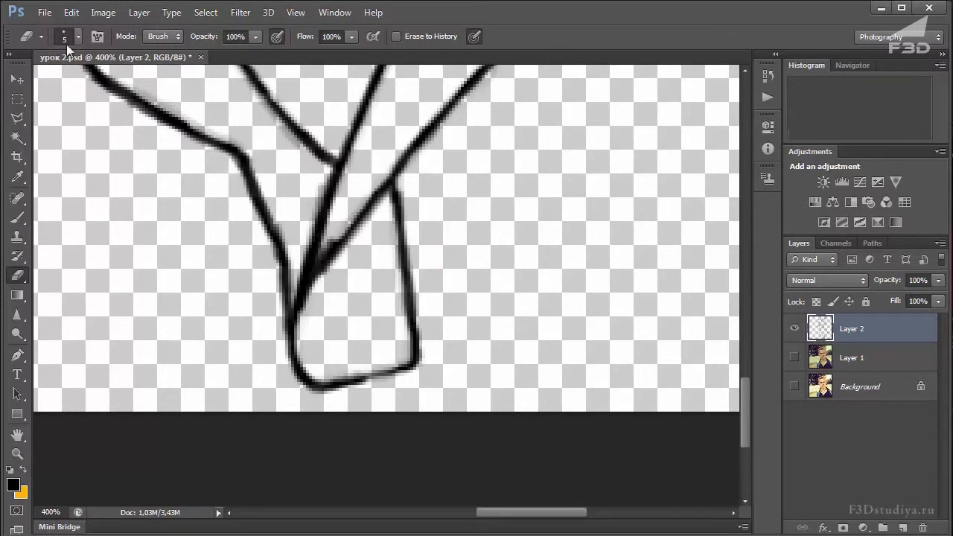
Set the eraser to 3% hardness and a 3 px size
click(79, 36)
drag(65, 102, 61, 109)
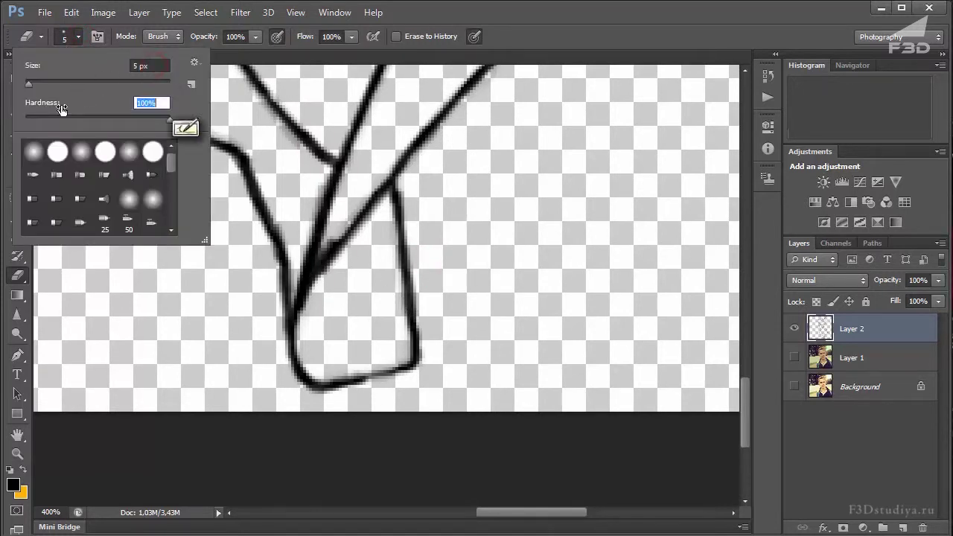
key(BackSpace)
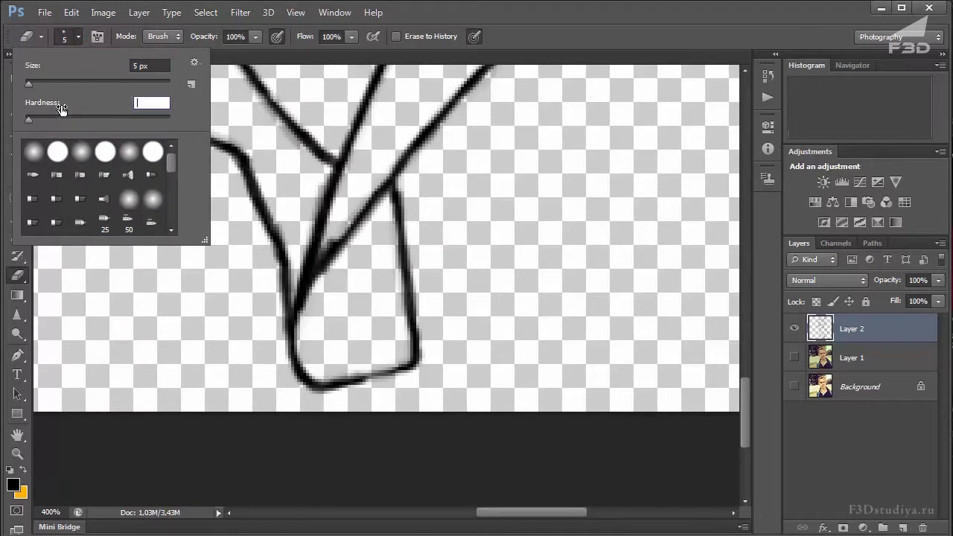
text(3)
key(Return)
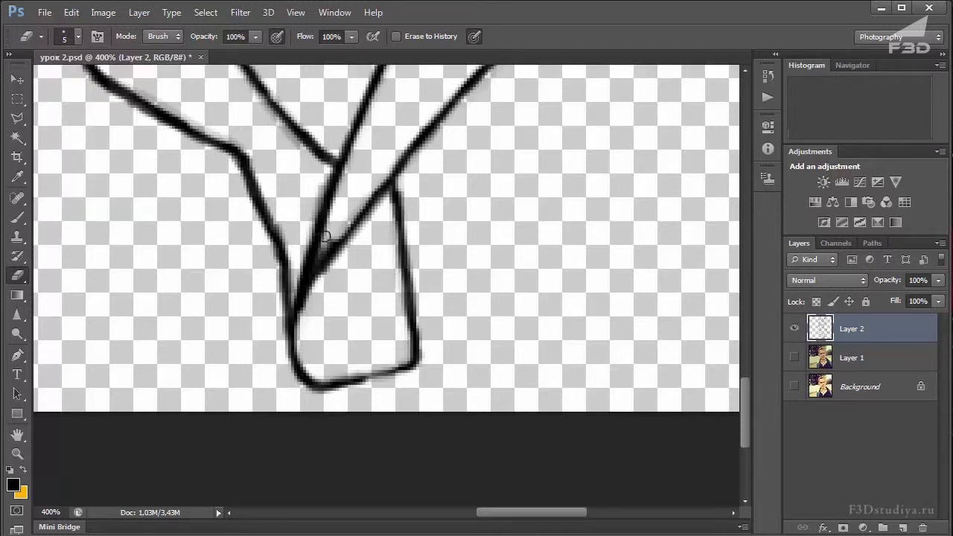
click(79, 37)
click(160, 65)
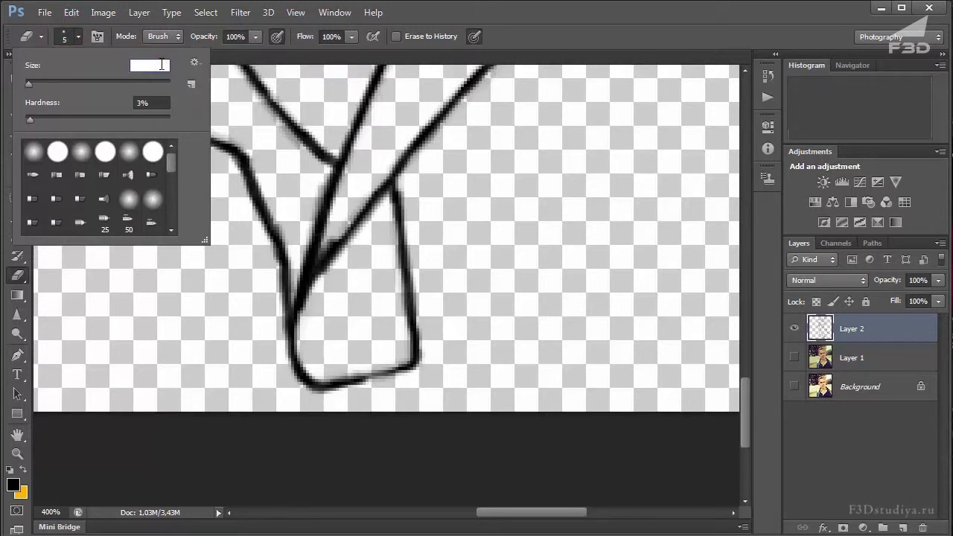
text(3)
key(Return)
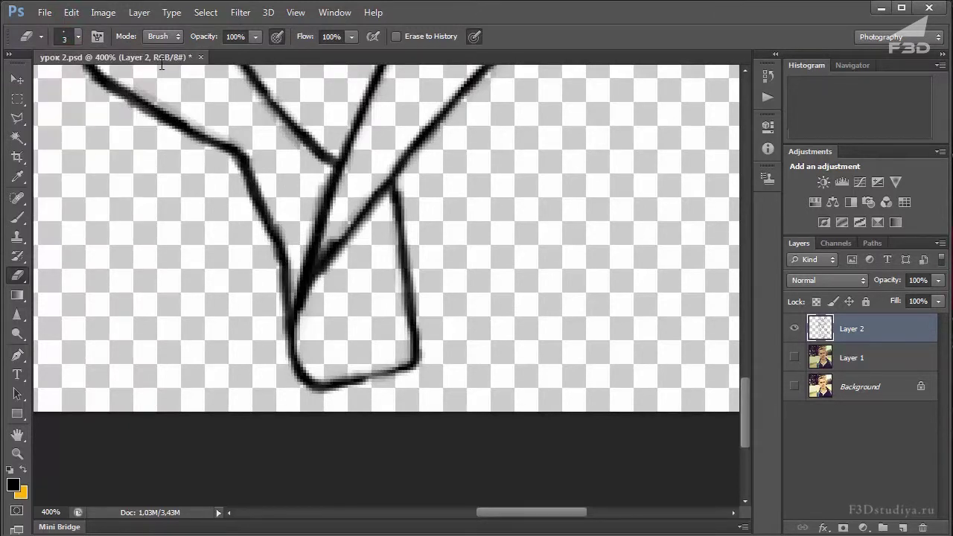
Erase the stray bit at the line junction, trim the diagonal lapel stroke and the loop's inner stroke
drag(345, 187, 332, 224)
drag(324, 244, 319, 247)
mouse_move(465, 205)
mouse_down()
mouse_move(479, 164)
mouse_move(476, 235)
mouse_up()
drag(483, 278, 500, 275)
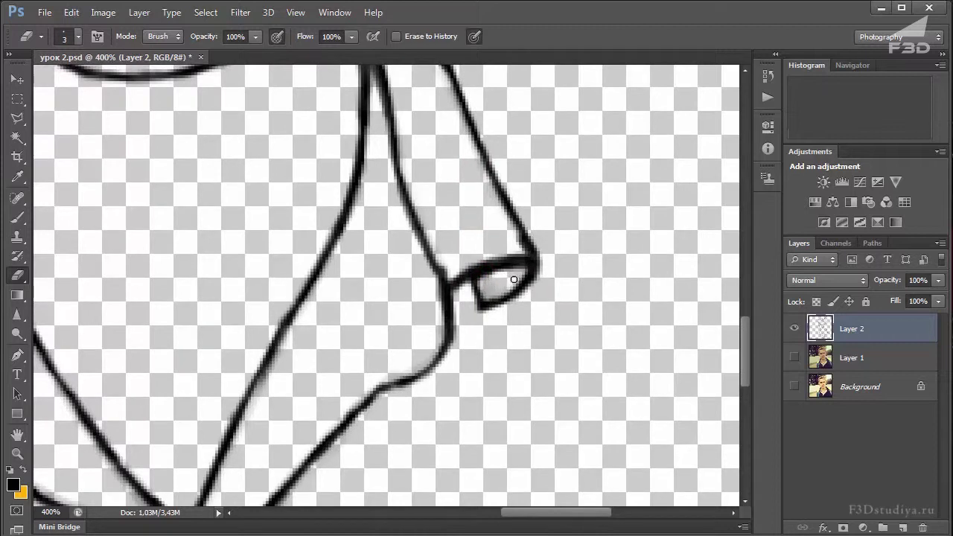
drag(513, 269, 483, 280)
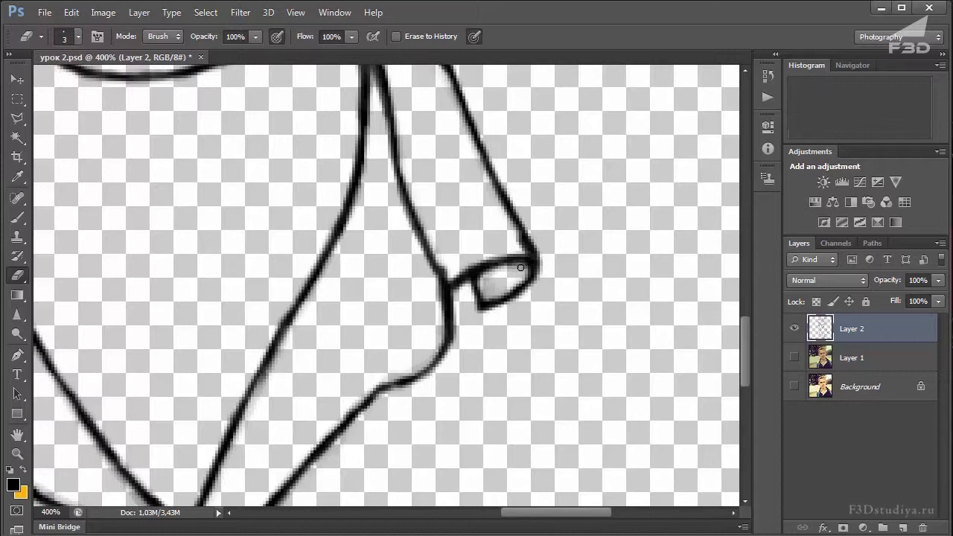
Zoom back in on the face and neck and erase a small mark beside the neck line
key(ctrl+minus)
key(ctrl+minus)
key(ctrl+minus)
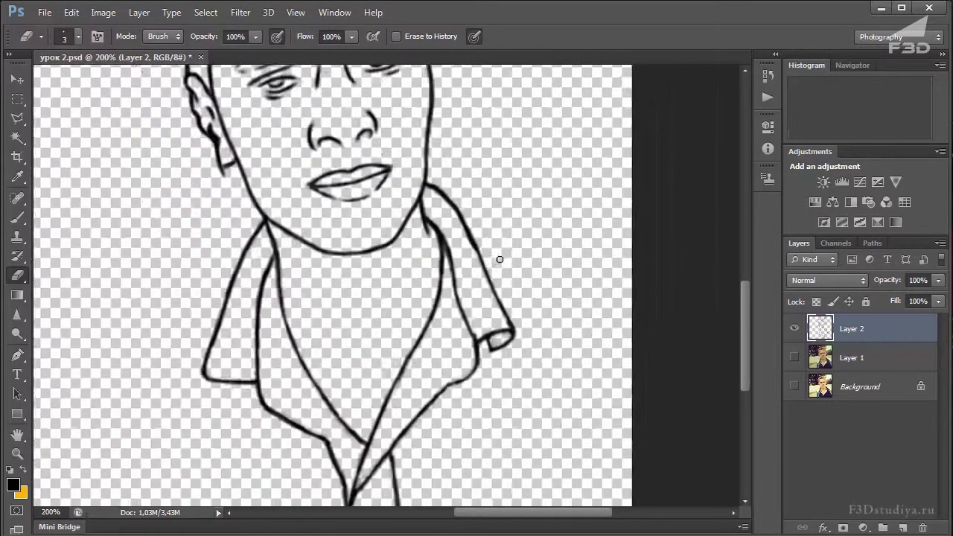
key(ctrl+plus)
key(ctrl+plus)
key(ctrl+plus)
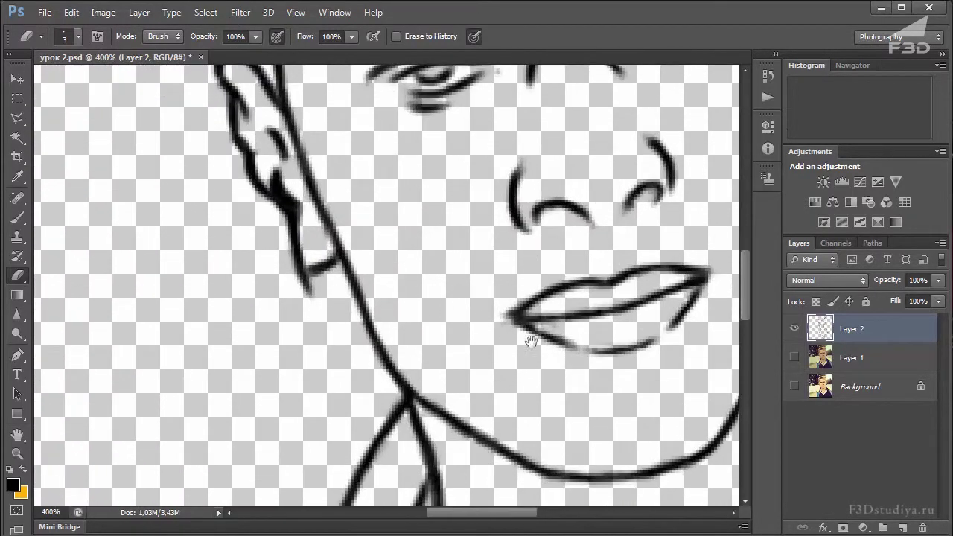
scroll(532, 341, right, 5)
scroll(532, 341, down, 2)
scroll(573, 328, right, 2)
scroll(574, 328, down, 1)
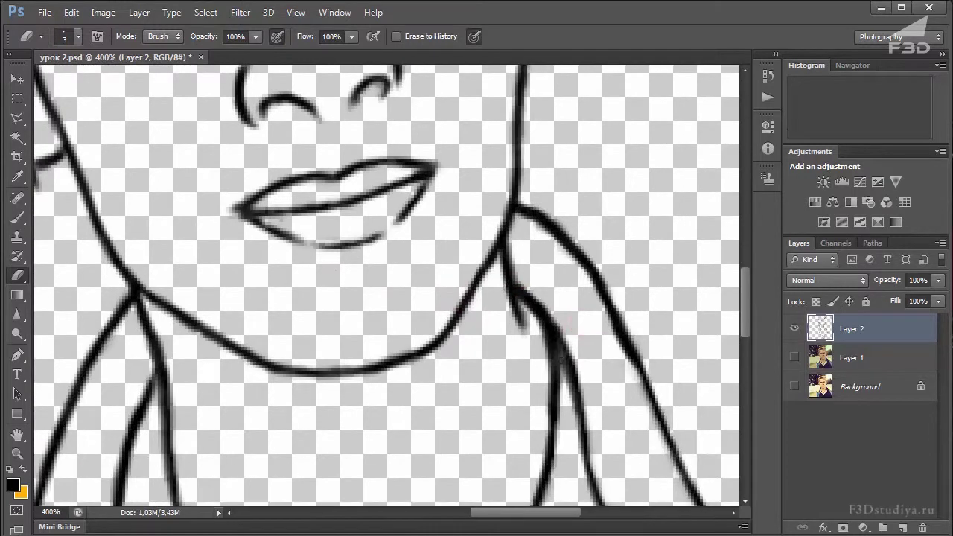
click(560, 356)
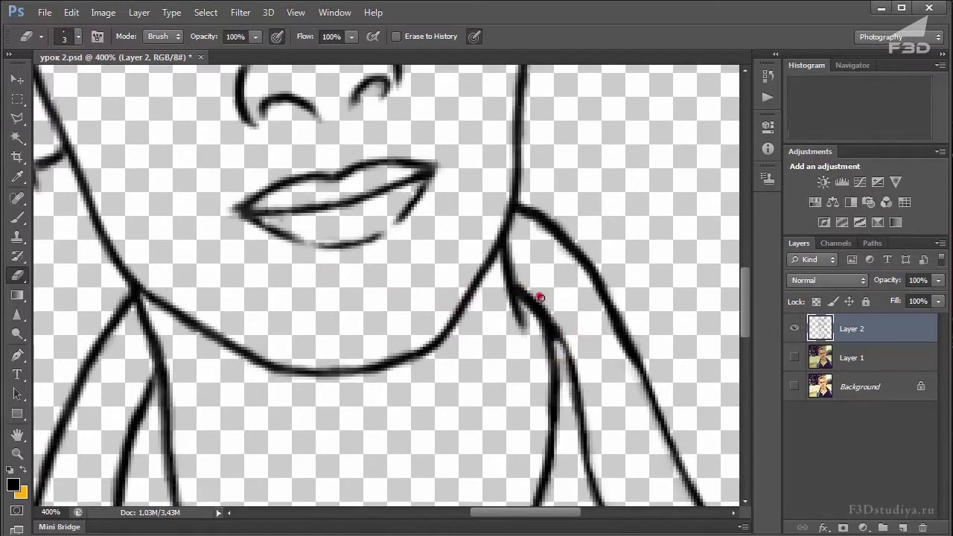
Scroll down until the bottom tip of the collar outline is in view
scroll(521, 212, down, 2)
scroll(538, 228, down, 3)
scroll(551, 231, left, 1)
scroll(551, 233, down, 2)
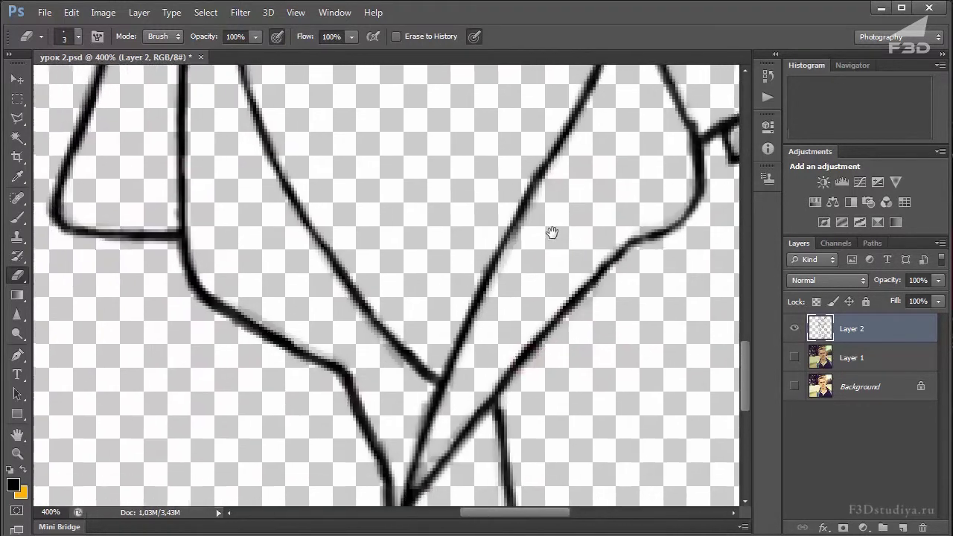
scroll(551, 233, down, 3)
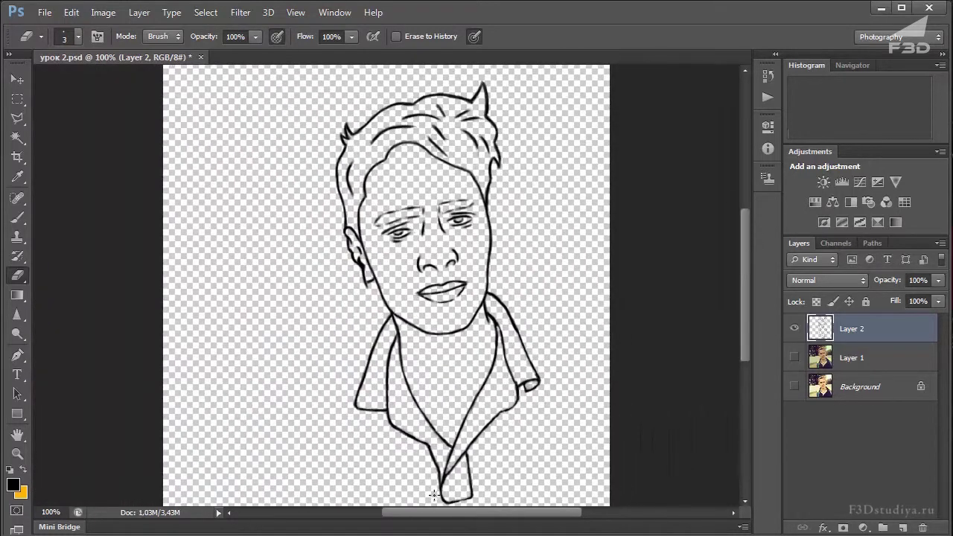
scroll(415, 262, up, 1)
scroll(416, 262, up, 1)
scroll(457, 208, down, 3)
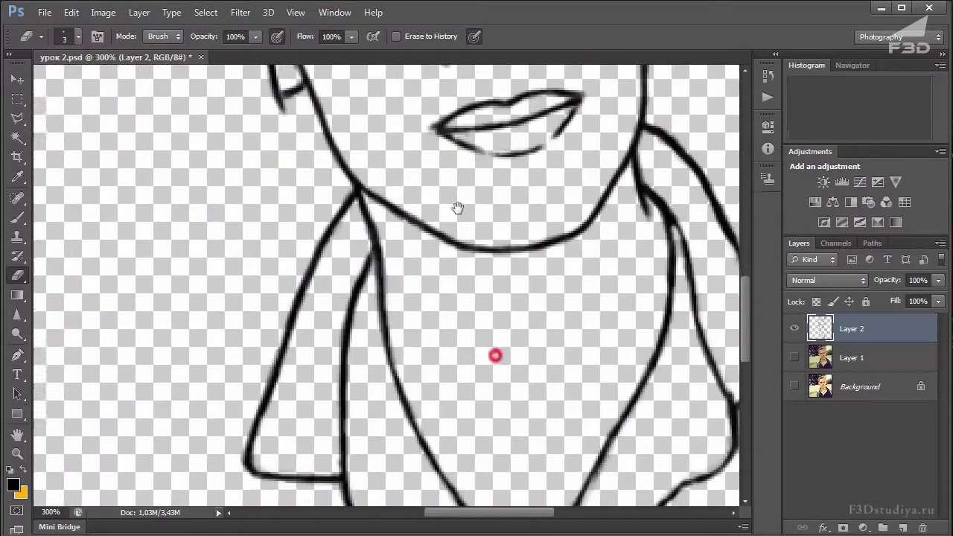
scroll(457, 193, down, 3)
scroll(457, 193, down, 3)
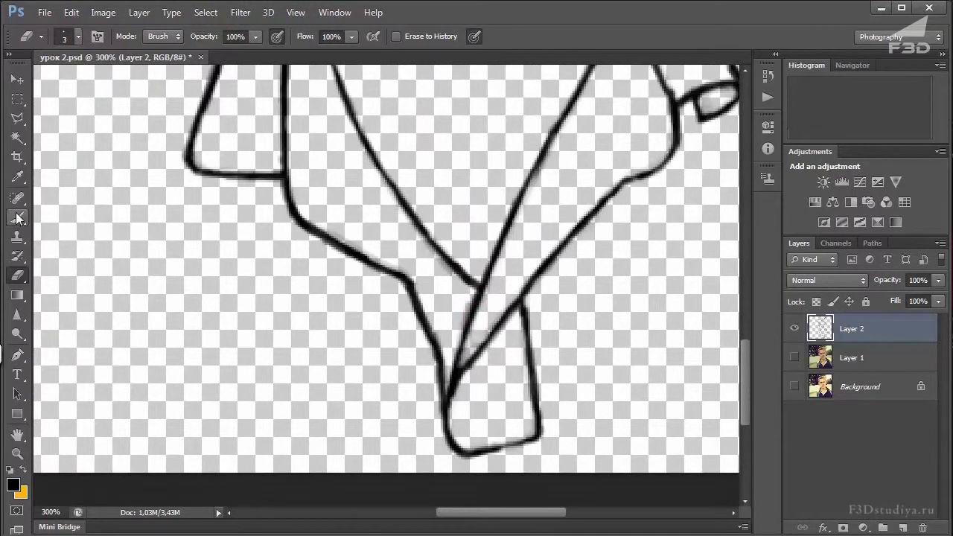
Retrace the bottom edge of the collar tip with the Brush tool
click(17, 216)
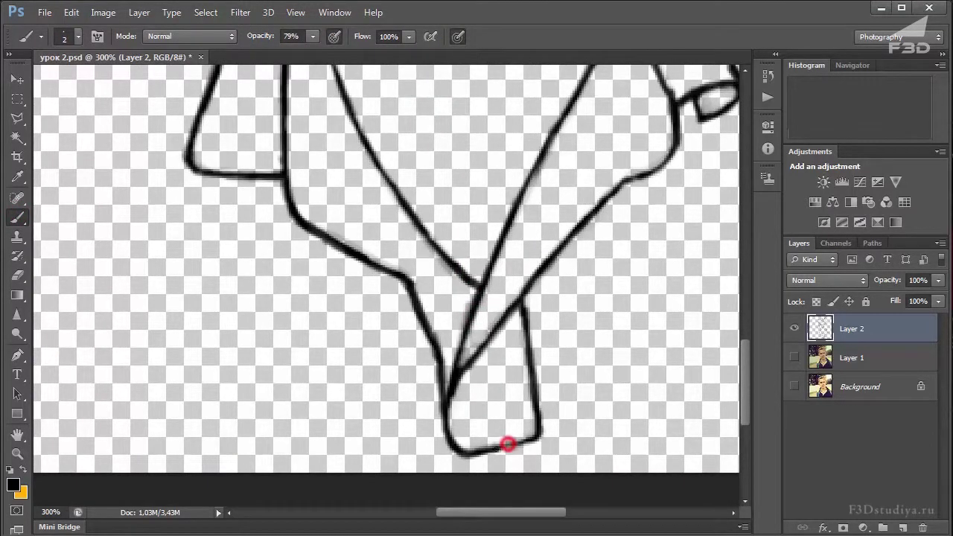
drag(493, 448, 503, 447)
scroll(552, 386, down, 2)
scroll(552, 384, down, 2)
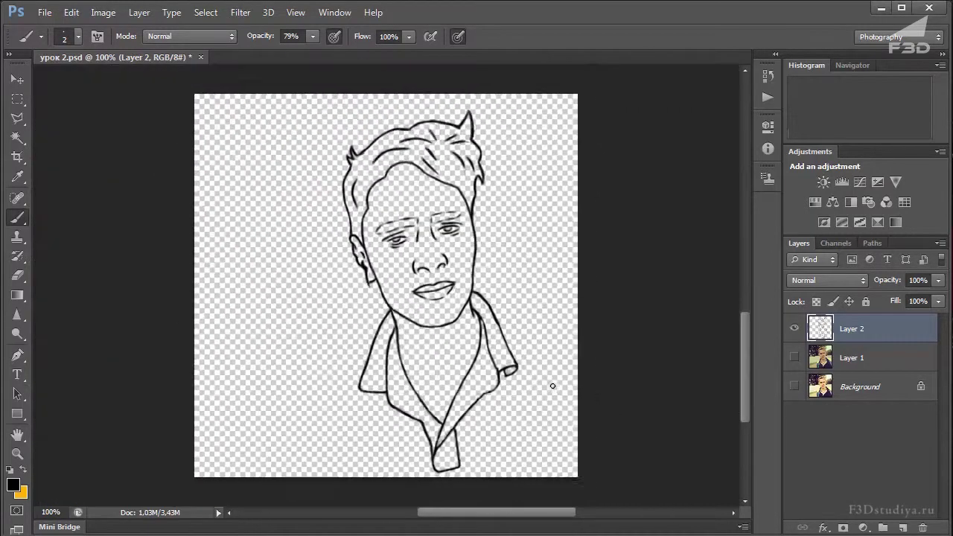
Show the Layer 1 photo and paint a dark line up the neck along the cord
click(794, 358)
scroll(440, 294, up, 3)
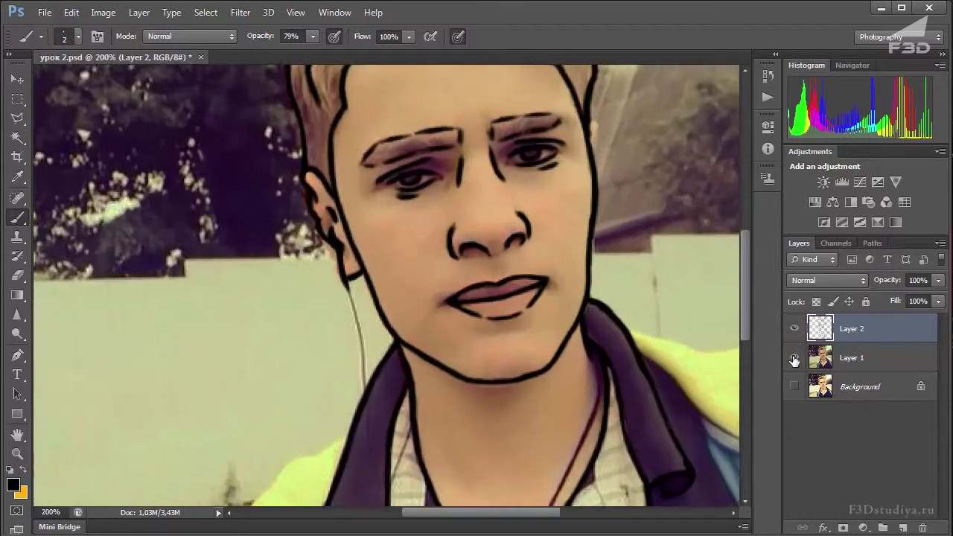
drag(447, 300, 422, 208)
scroll(422, 208, down, 2)
scroll(400, 247, down, 2)
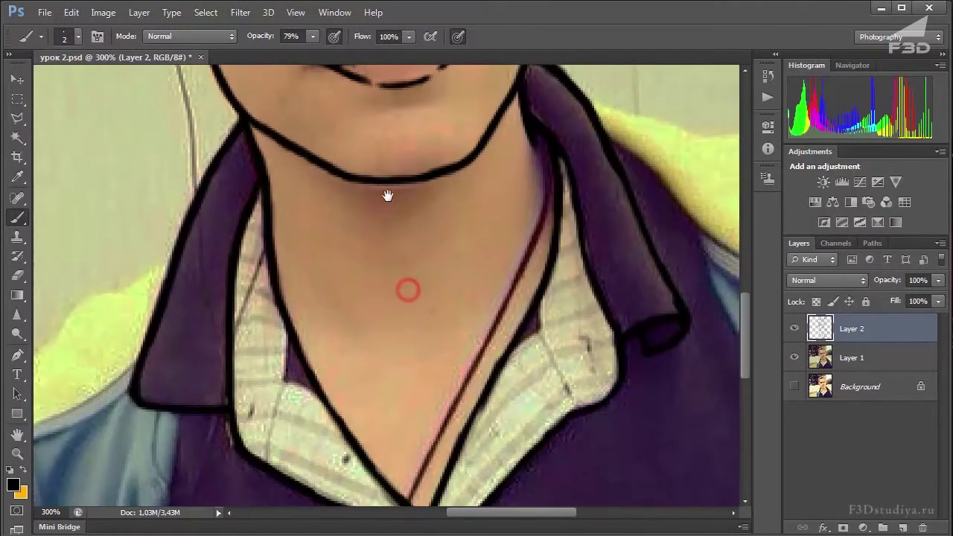
scroll(439, 273, down, 2)
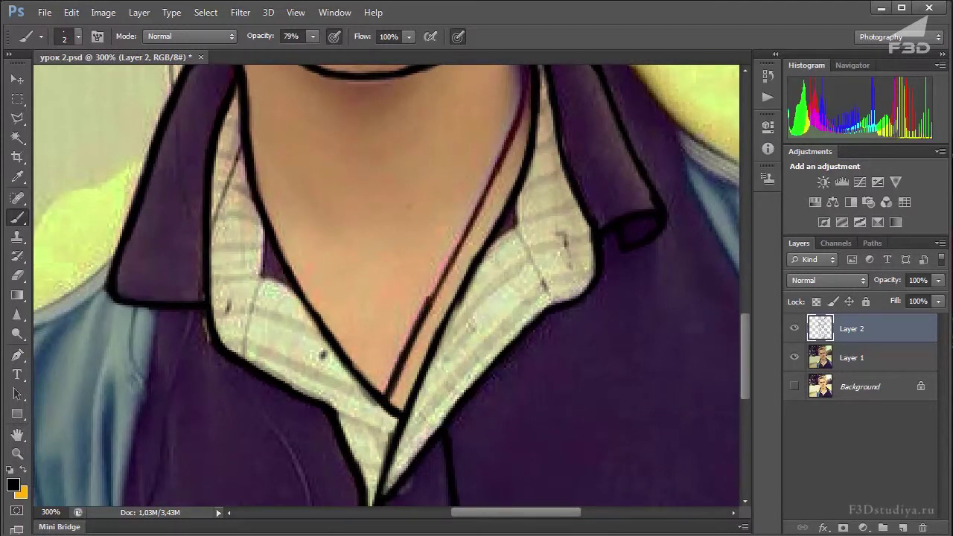
shift+click(419, 313)
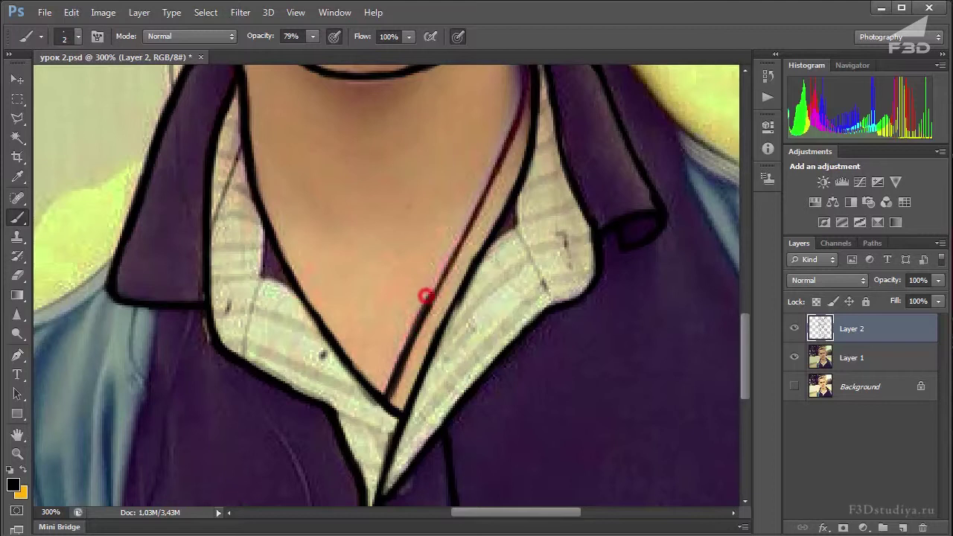
drag(426, 296, 462, 246)
mouse_move(428, 297)
mouse_down()
mouse_move(491, 174)
mouse_move(459, 231)
mouse_up()
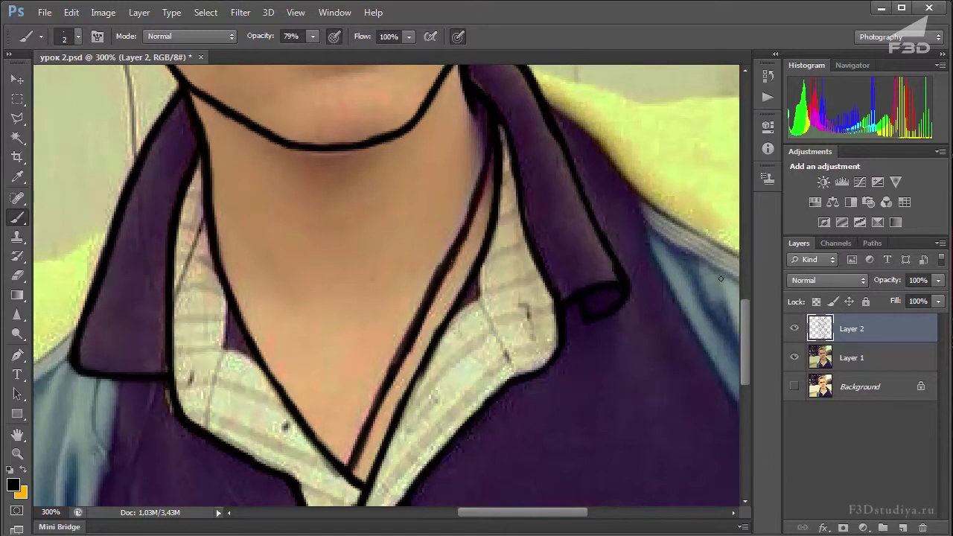
Hide the photo and extend and darken the lower and middle lapel line
click(795, 358)
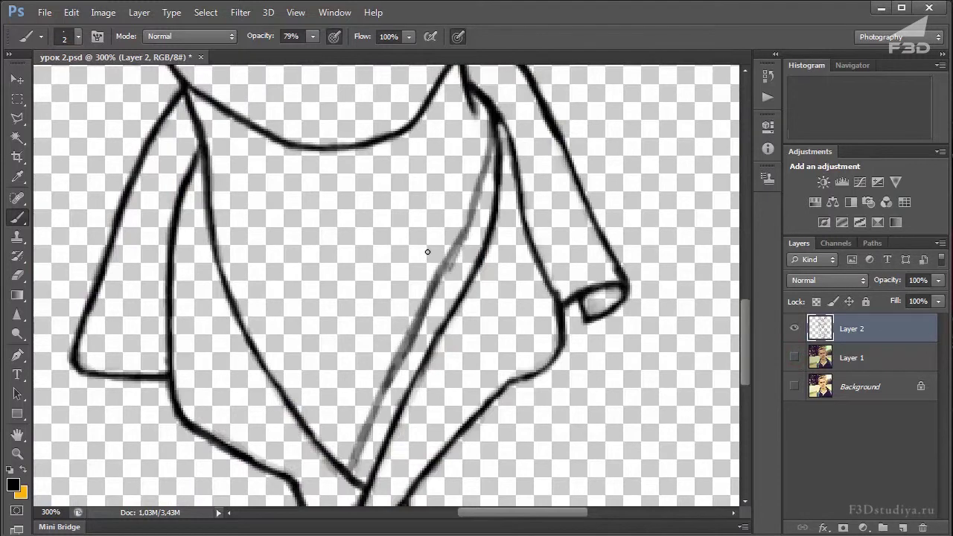
scroll(427, 252, down, 3)
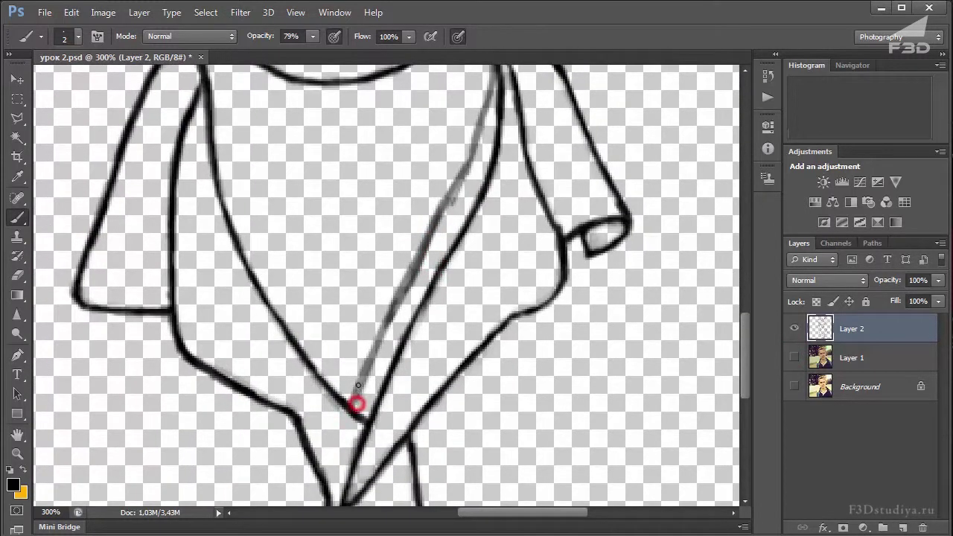
drag(360, 381, 350, 400)
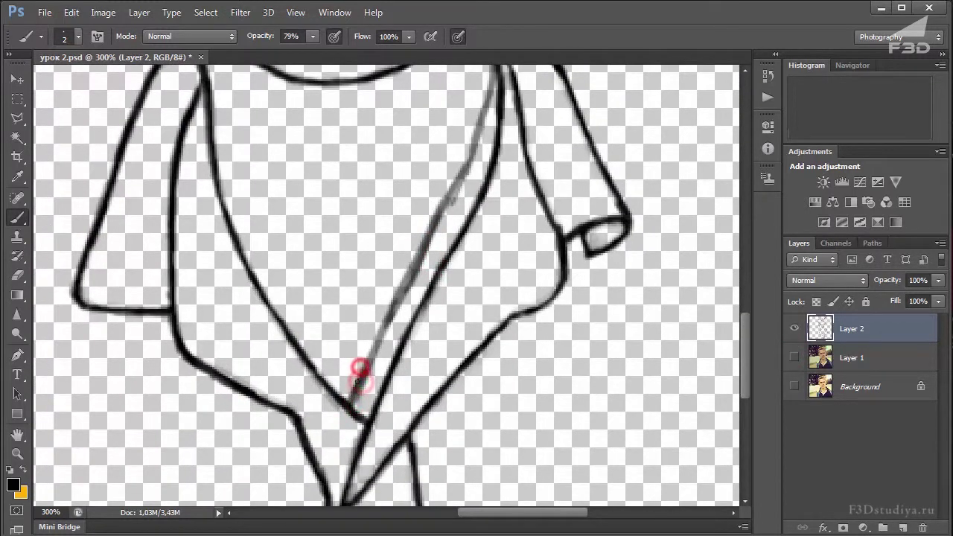
mouse_move(395, 306)
mouse_down()
mouse_move(408, 270)
mouse_move(394, 313)
mouse_up()
mouse_move(444, 194)
mouse_down()
mouse_move(453, 177)
mouse_move(449, 198)
mouse_up()
drag(429, 248, 392, 308)
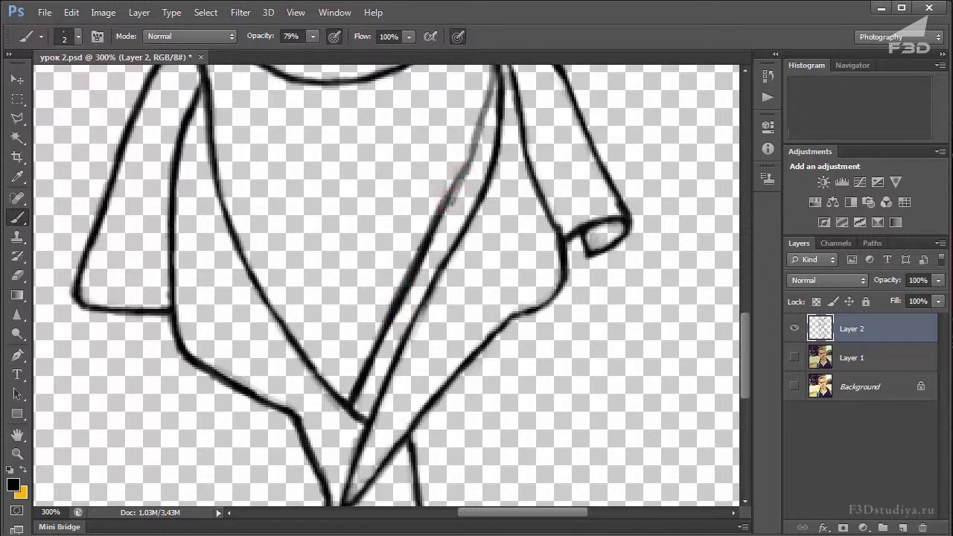
Darken the lapel line near the neck up to the collar top, and the inner lapel line
drag(462, 183, 439, 265)
mouse_move(459, 118)
mouse_down()
mouse_move(461, 170)
mouse_move(426, 266)
mouse_up()
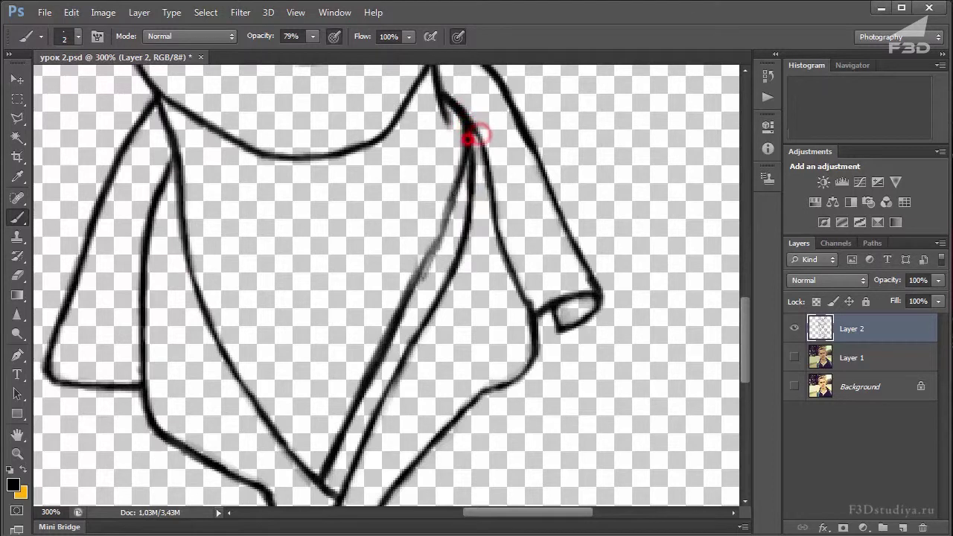
key(ctrl+z)
click(463, 183)
key(ctrl+z)
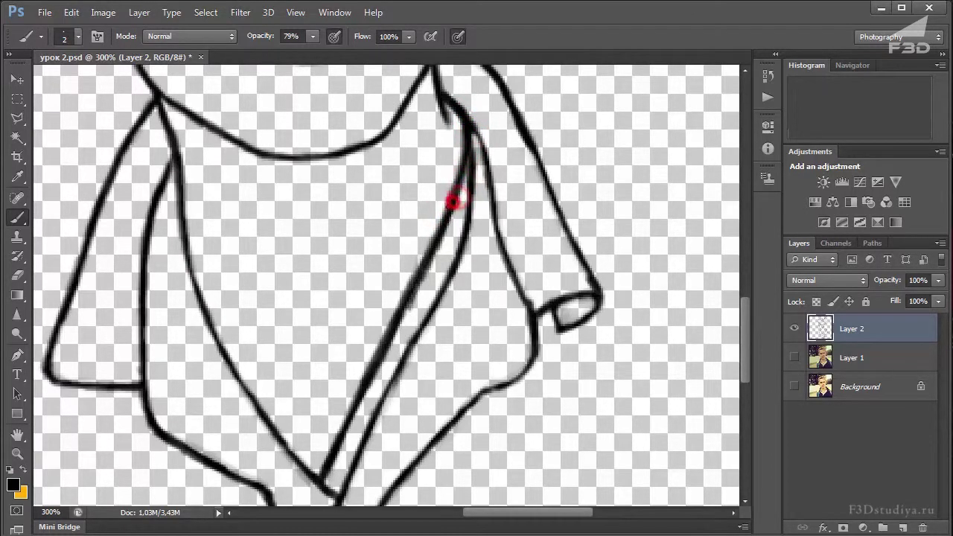
drag(455, 141, 450, 216)
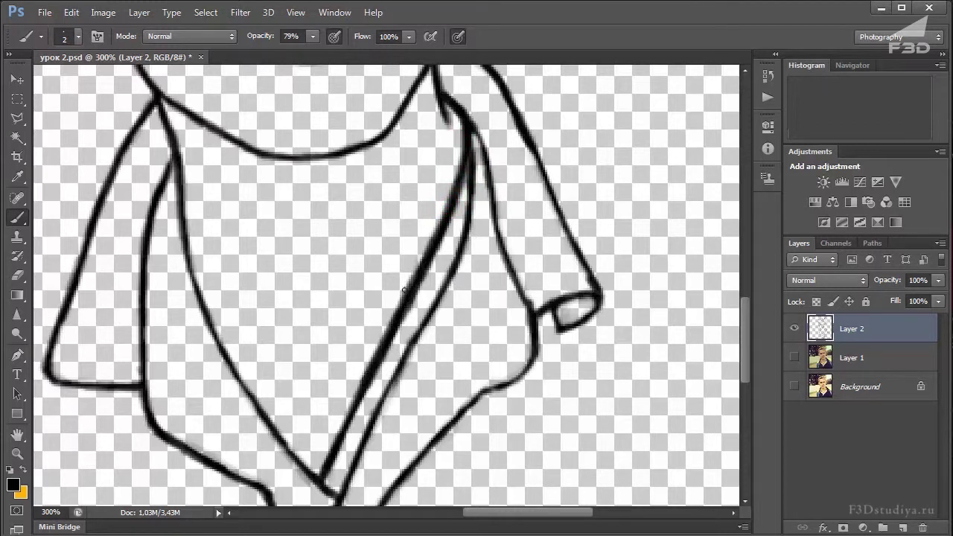
drag(350, 426, 372, 377)
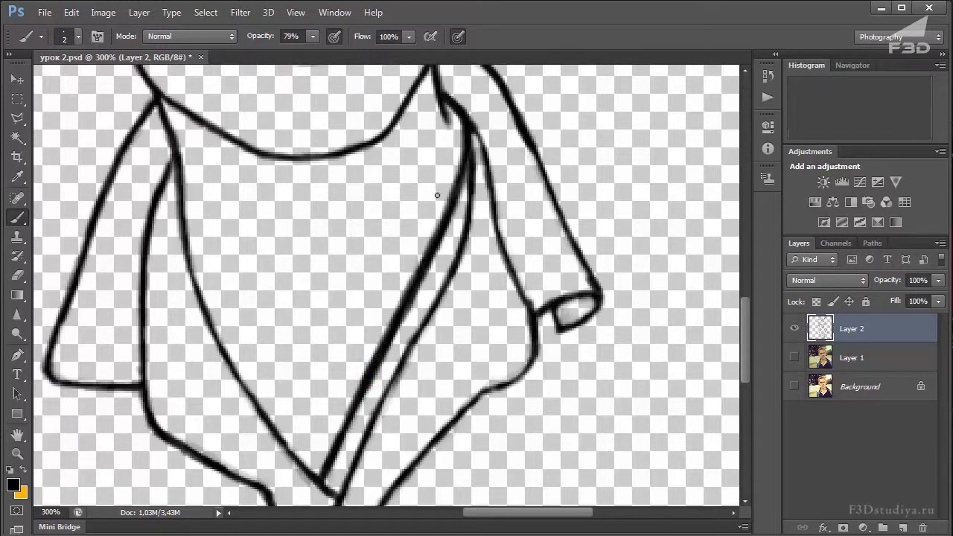
Erase the faint reddish stray stroke beside the lapel and tidy the lapel edge
click(25, 275)
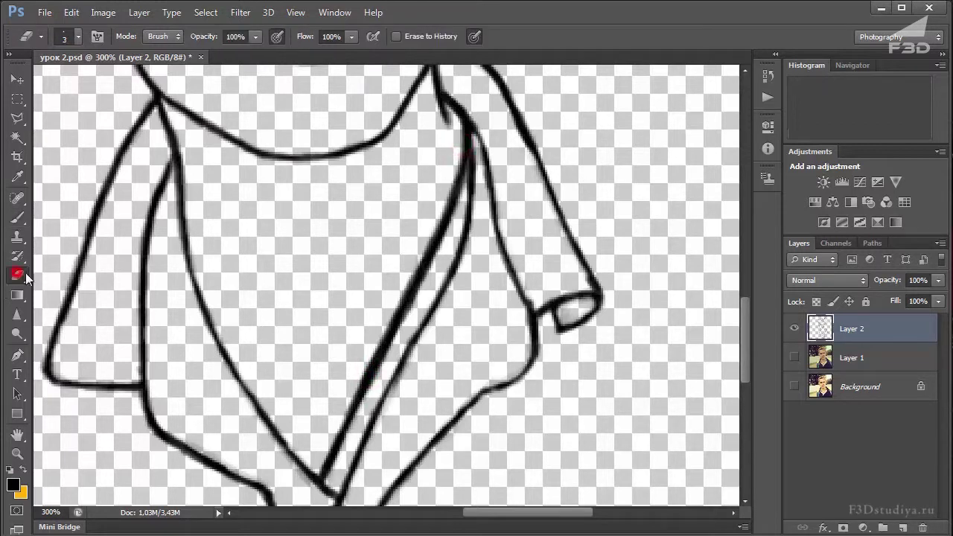
drag(462, 183, 466, 162)
scroll(439, 170, up, 1)
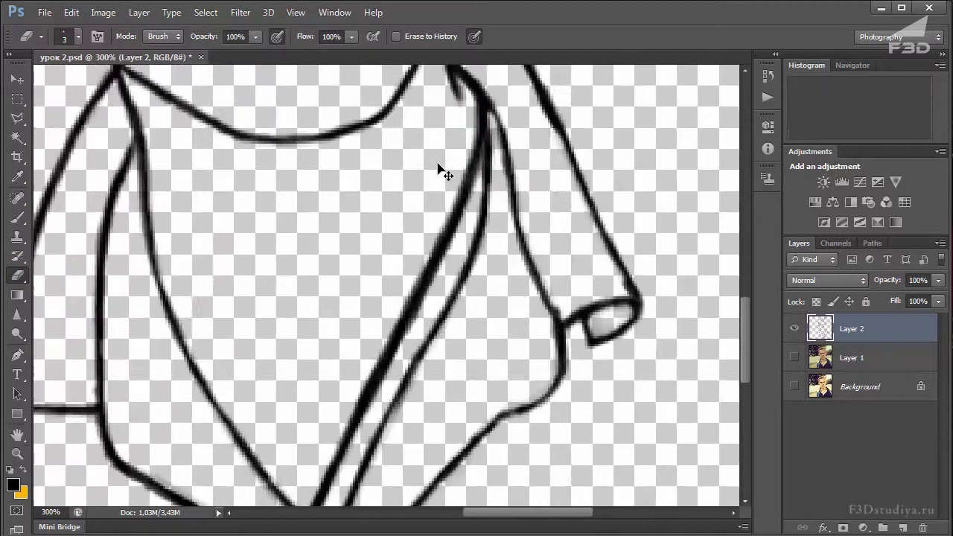
scroll(439, 170, up, 1)
drag(490, 250, 422, 236)
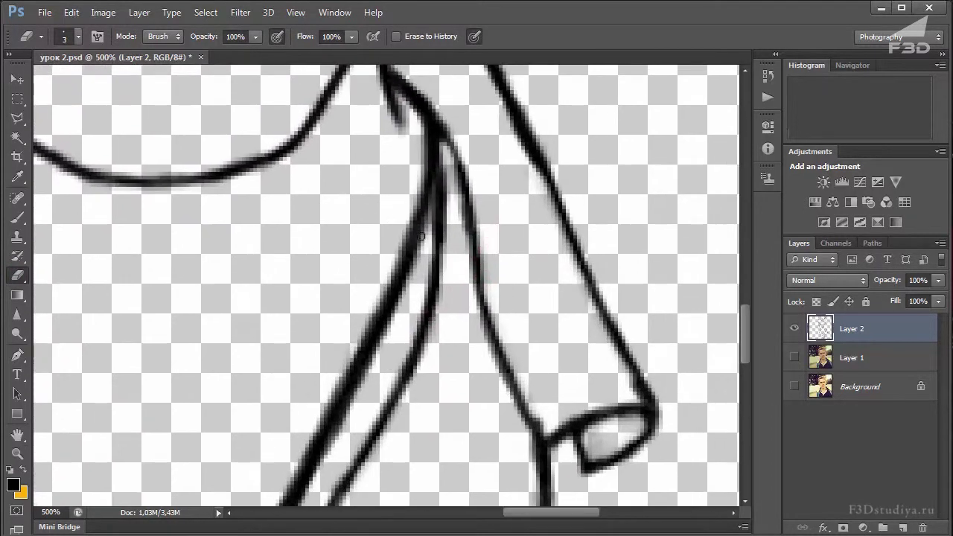
click(417, 154)
mouse_move(423, 131)
mouse_down()
mouse_move(371, 294)
mouse_move(381, 291)
mouse_move(323, 400)
mouse_move(335, 387)
mouse_up()
Erase excess thickness to thin the right and left lapel lines
mouse_move(342, 352)
mouse_down()
mouse_move(401, 240)
mouse_move(410, 202)
mouse_up()
mouse_move(393, 289)
mouse_down()
mouse_move(383, 288)
mouse_move(380, 307)
mouse_up()
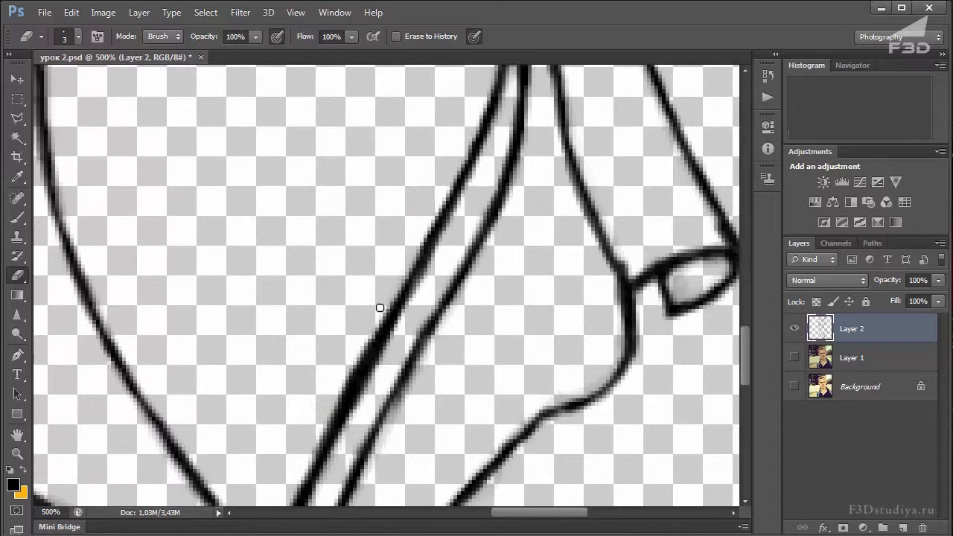
mouse_move(447, 230)
mouse_down()
mouse_move(421, 273)
mouse_move(424, 293)
mouse_move(372, 379)
mouse_move(419, 304)
mouse_move(399, 328)
mouse_up()
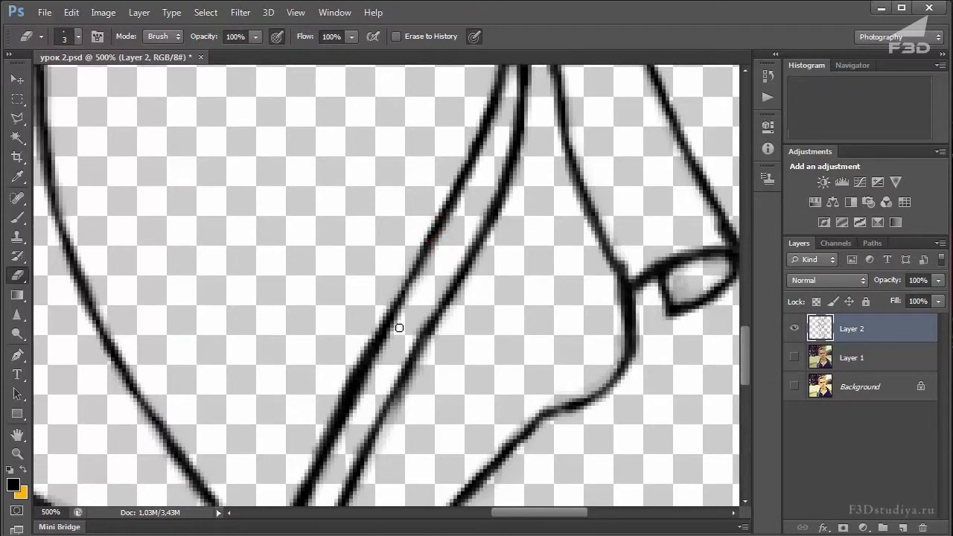
mouse_move(342, 455)
mouse_down()
mouse_move(350, 340)
mouse_move(365, 317)
mouse_move(335, 414)
mouse_move(373, 335)
mouse_move(317, 387)
mouse_move(365, 347)
mouse_move(329, 425)
mouse_up()
scroll(396, 327, down, 3)
drag(351, 391, 341, 380)
Retrace the thin diagonal lapel line with the brush and zoom out
click(18, 222)
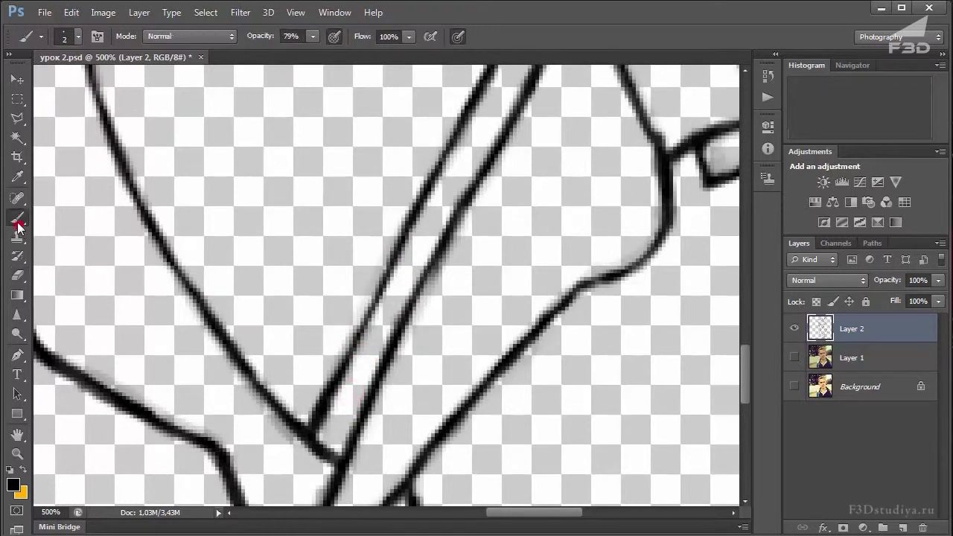
drag(353, 337, 365, 310)
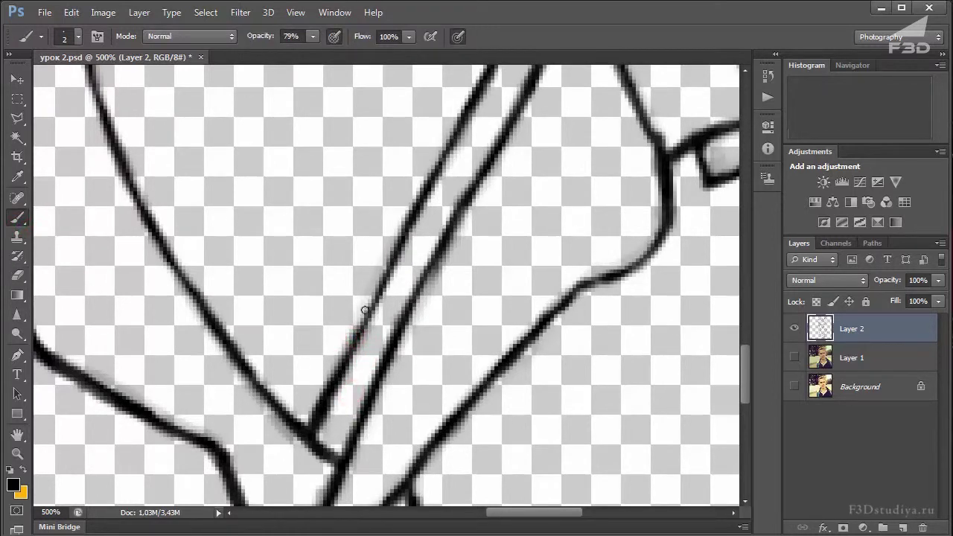
mouse_move(451, 181)
mouse_down()
mouse_move(369, 335)
mouse_move(432, 224)
mouse_up()
key(ctrl+minus)
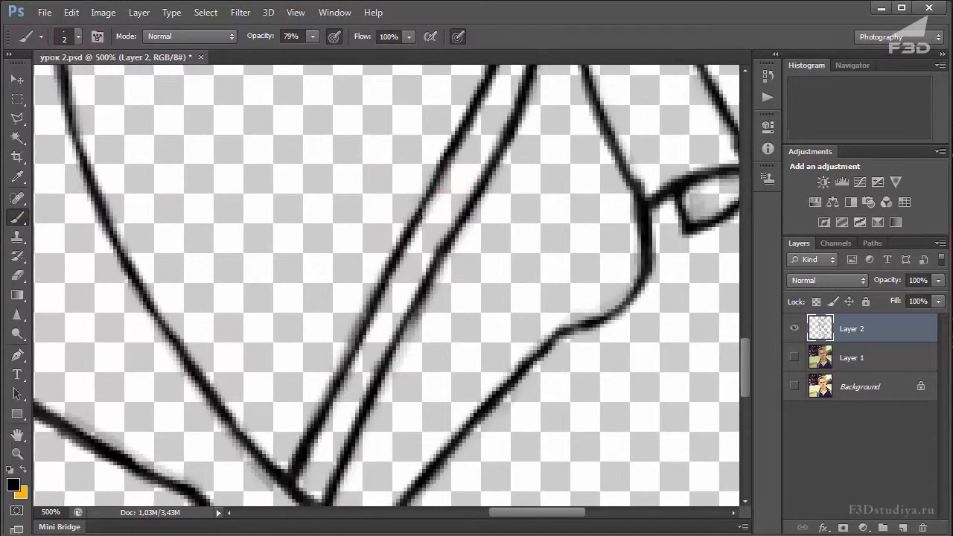
key(ctrl+minus)
key(ctrl+minus)
key(ctrl+minus)
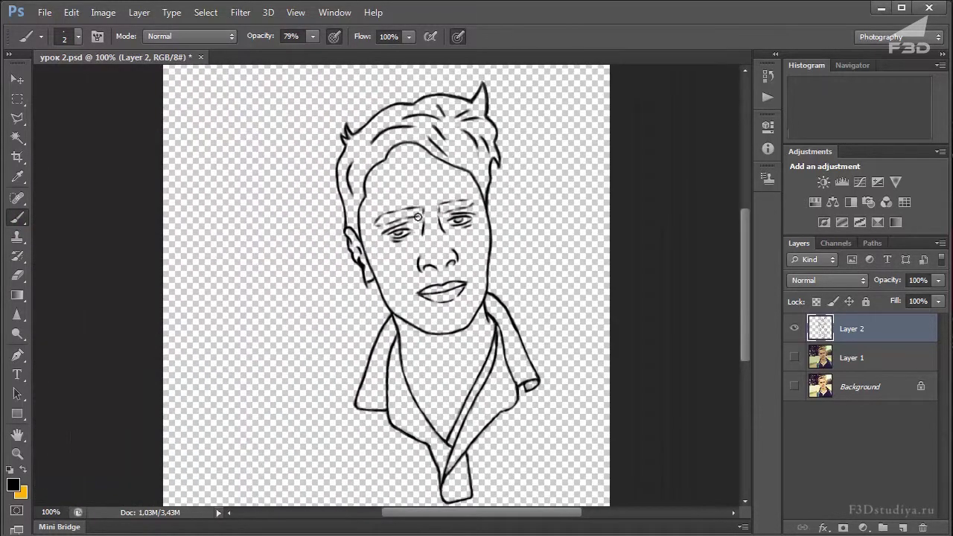
Show the Layer 1 photo again and zoom in on the chin and neck
click(795, 358)
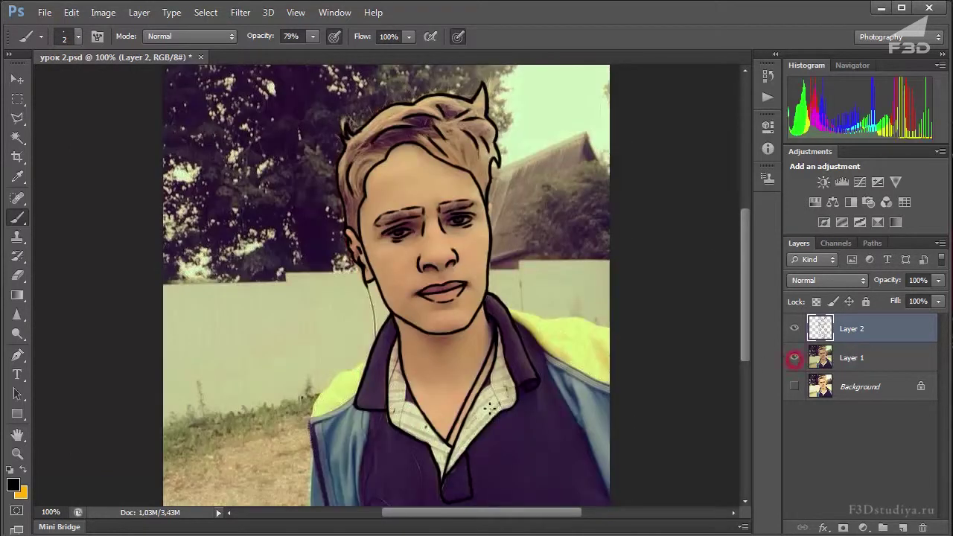
drag(406, 421, 330, 358)
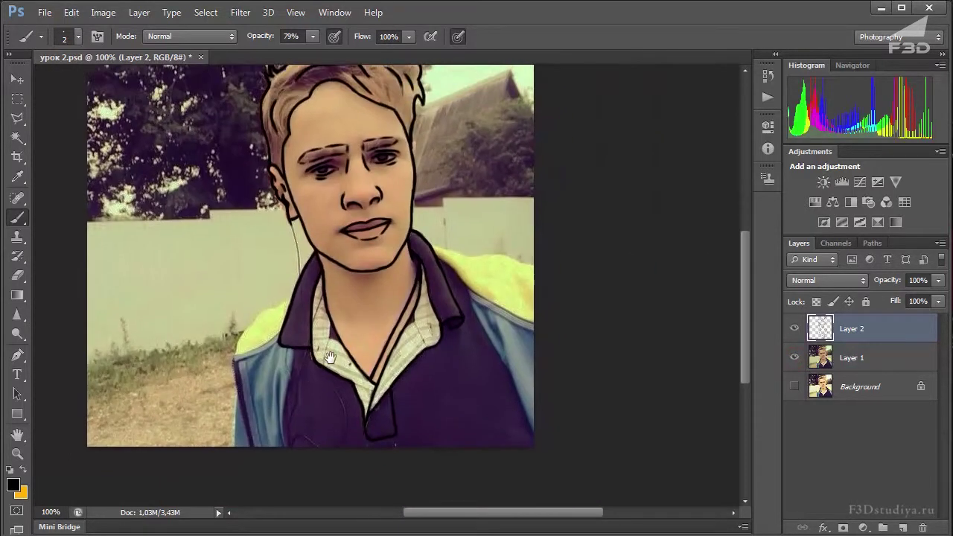
key(ctrl+plus)
key(ctrl+plus)
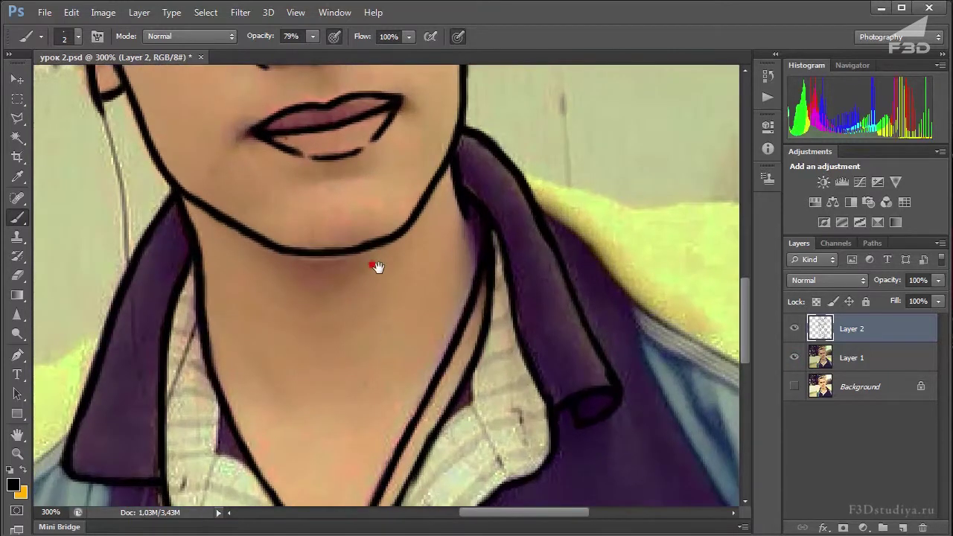
drag(376, 266, 405, 285)
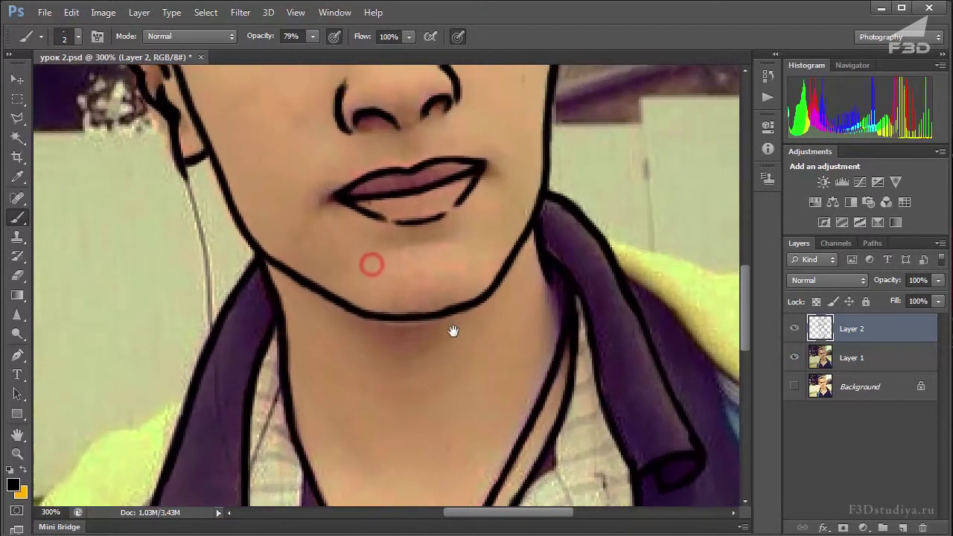
key(ctrl+plus)
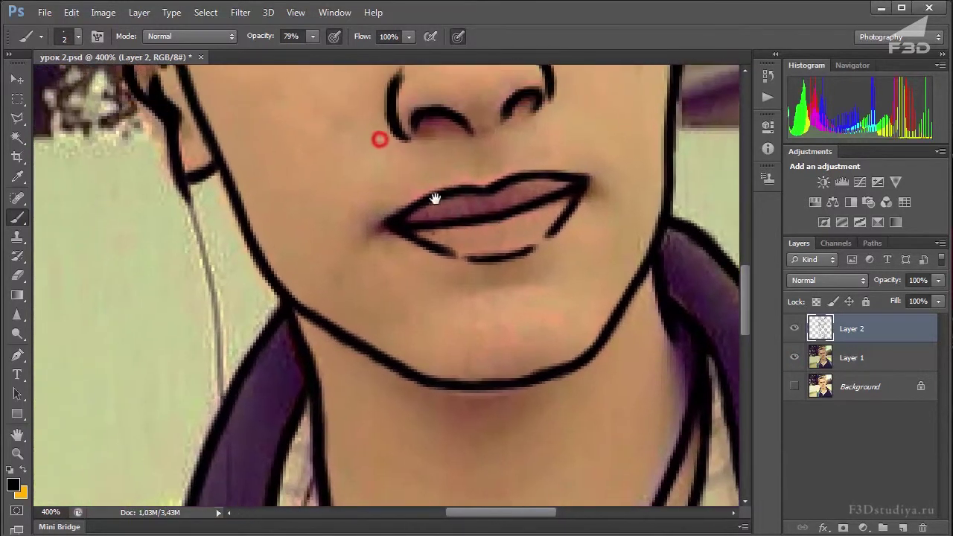
drag(379, 140, 483, 193)
Trace a black outline down the side of the neck
drag(281, 248, 287, 259)
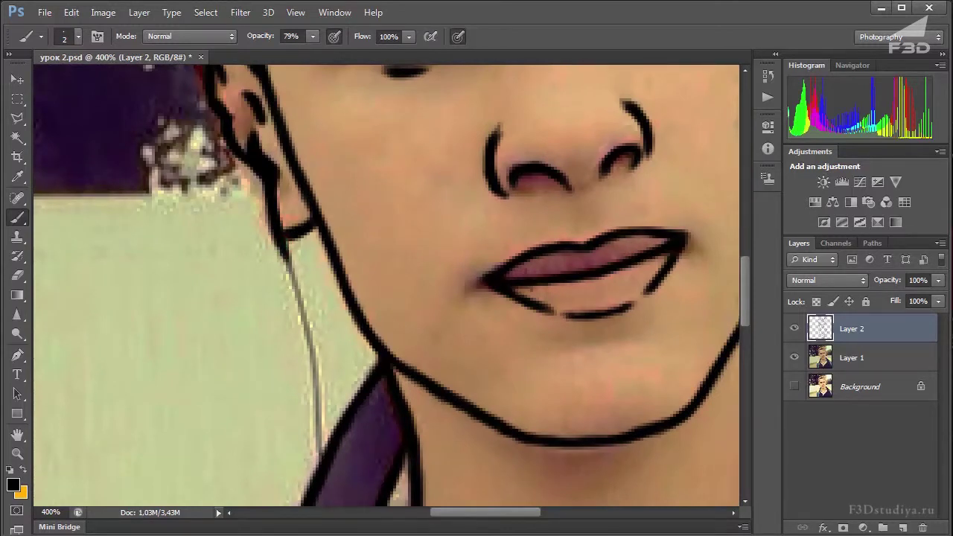
drag(281, 239, 273, 242)
drag(294, 288, 315, 451)
drag(285, 243, 289, 276)
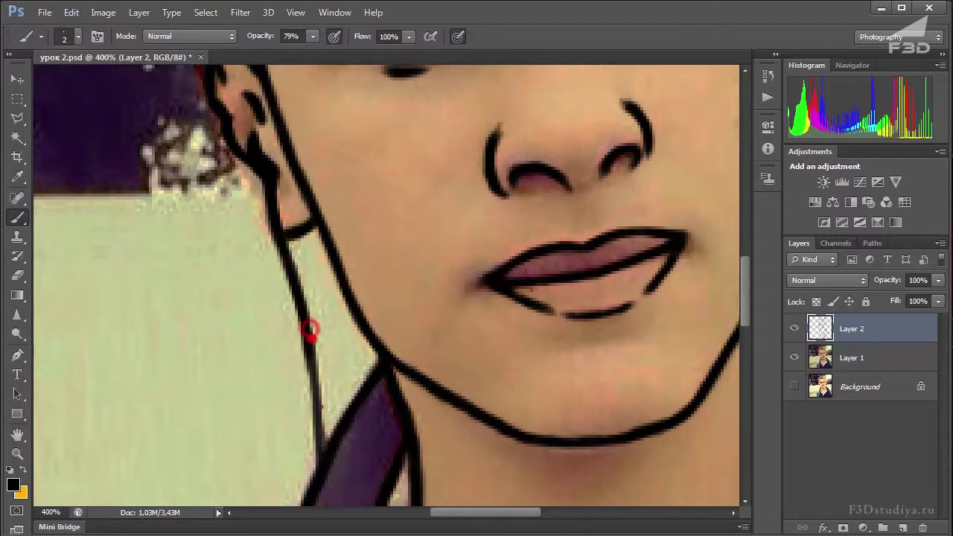
mouse_move(308, 341)
mouse_down()
mouse_move(318, 383)
mouse_move(308, 191)
mouse_up()
Draw a thin black line inside the purple collar, extended downward
shift+click(306, 284)
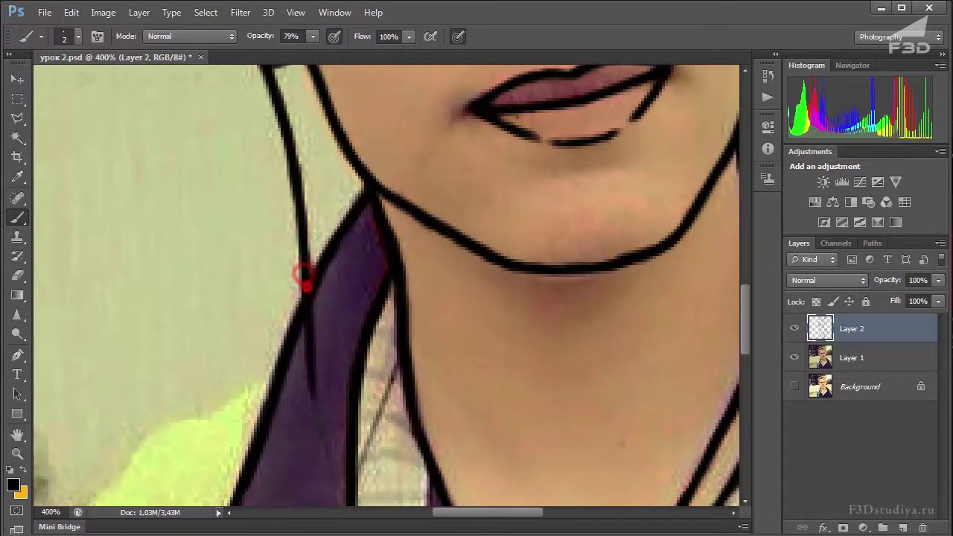
mouse_move(310, 395)
mouse_down()
mouse_move(291, 308)
mouse_move(390, 257)
mouse_move(325, 317)
mouse_move(373, 210)
mouse_move(414, 152)
mouse_move(345, 127)
mouse_move(362, 81)
mouse_move(364, 196)
mouse_move(361, 174)
mouse_move(343, 253)
mouse_up()
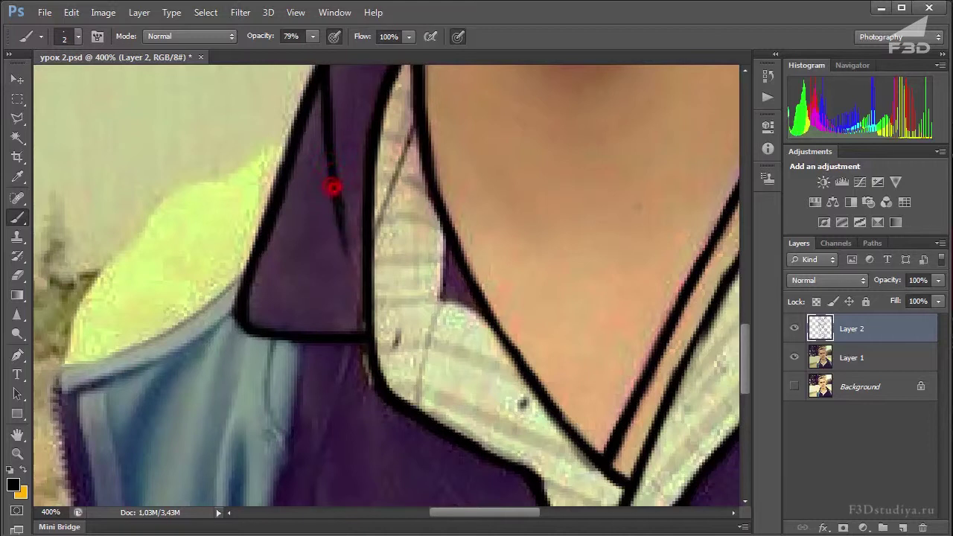
drag(332, 198, 344, 299)
drag(332, 220, 347, 328)
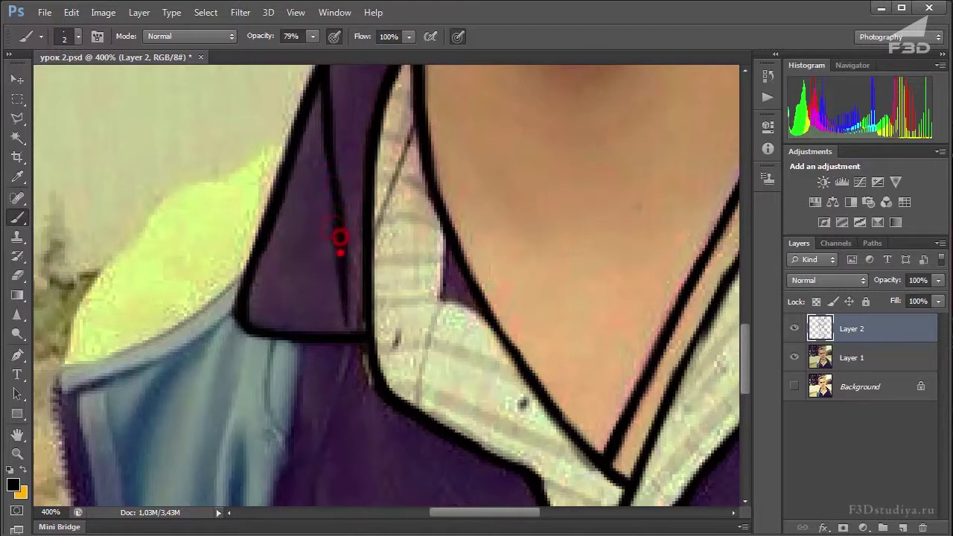
drag(339, 243, 345, 302)
Draw a black line down the jacket's front edge below the collar
mouse_move(320, 362)
mouse_down()
mouse_move(338, 186)
mouse_move(357, 320)
mouse_move(344, 373)
mouse_move(383, 273)
mouse_move(394, 221)
mouse_move(362, 187)
mouse_up()
scroll(370, 219, down, 2)
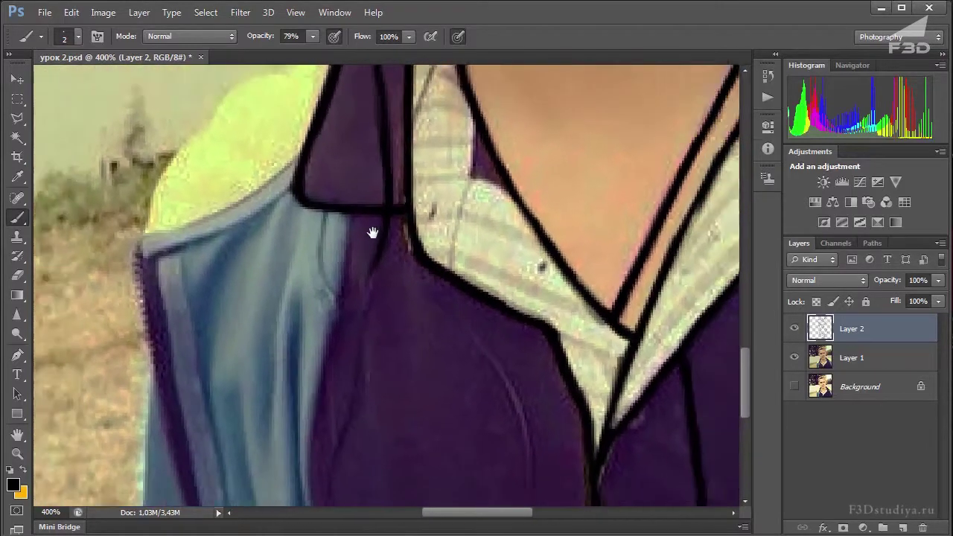
scroll(372, 233, down, 2)
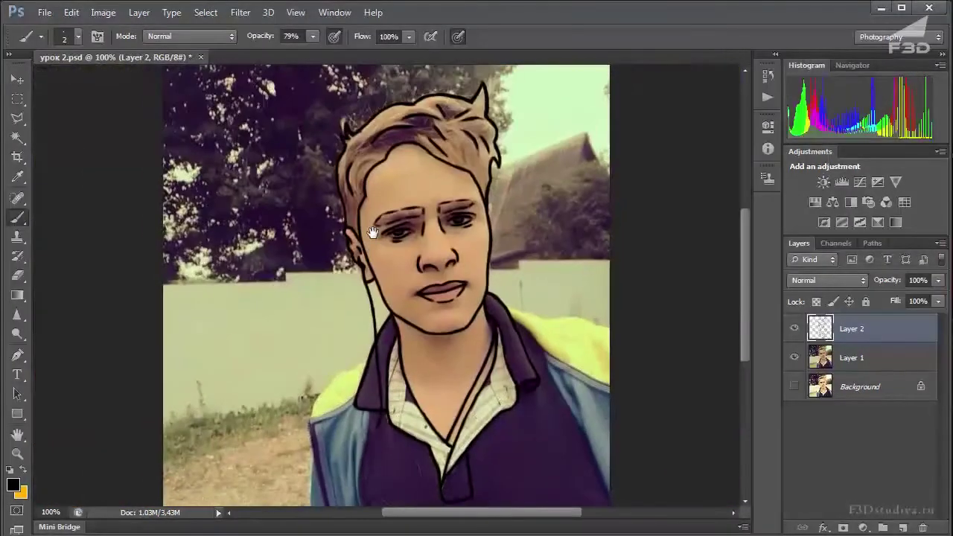
scroll(372, 233, up, 2)
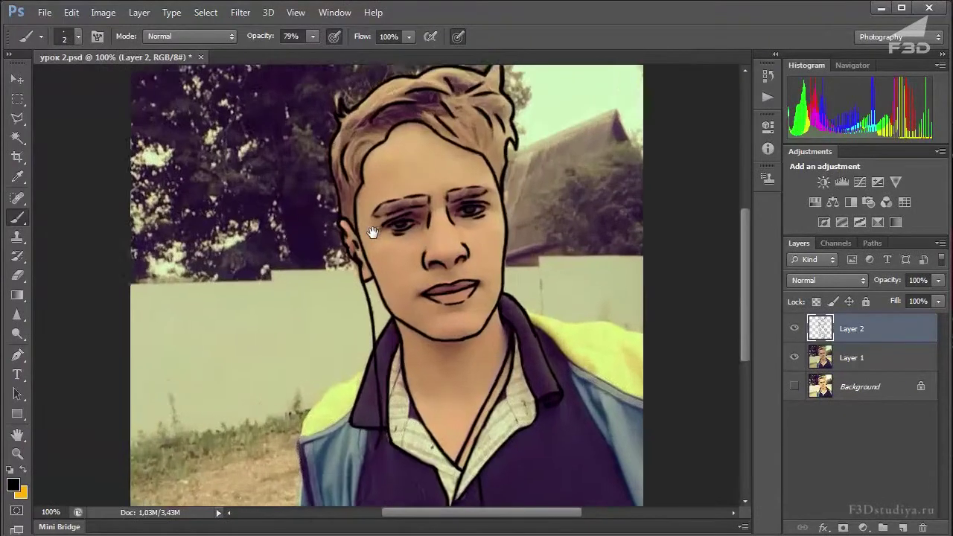
mouse_move(418, 279)
mouse_down()
mouse_move(398, 155)
mouse_move(402, 166)
mouse_up()
mouse_move(372, 313)
mouse_down()
mouse_move(372, 261)
mouse_move(356, 216)
mouse_up()
scroll(356, 216, up, 1)
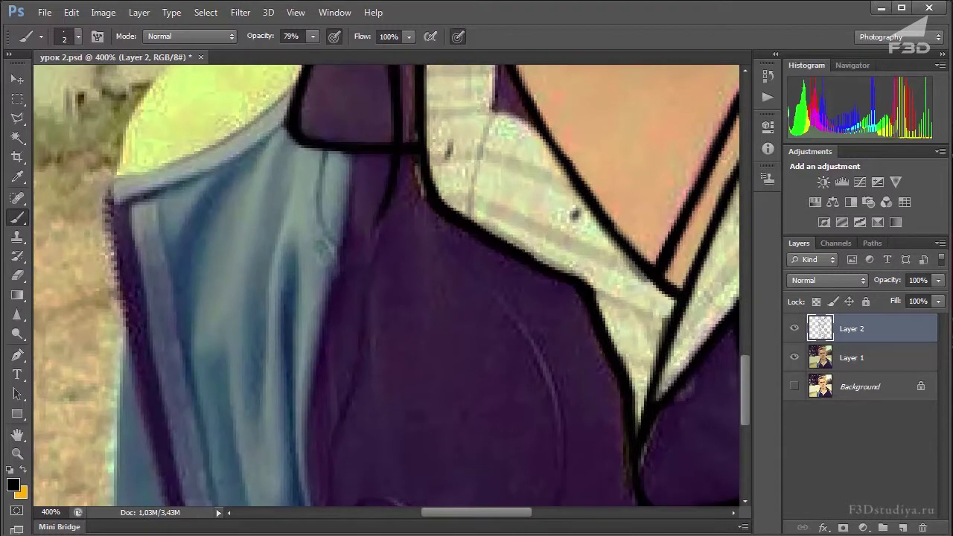
drag(377, 220, 364, 269)
drag(381, 222, 376, 338)
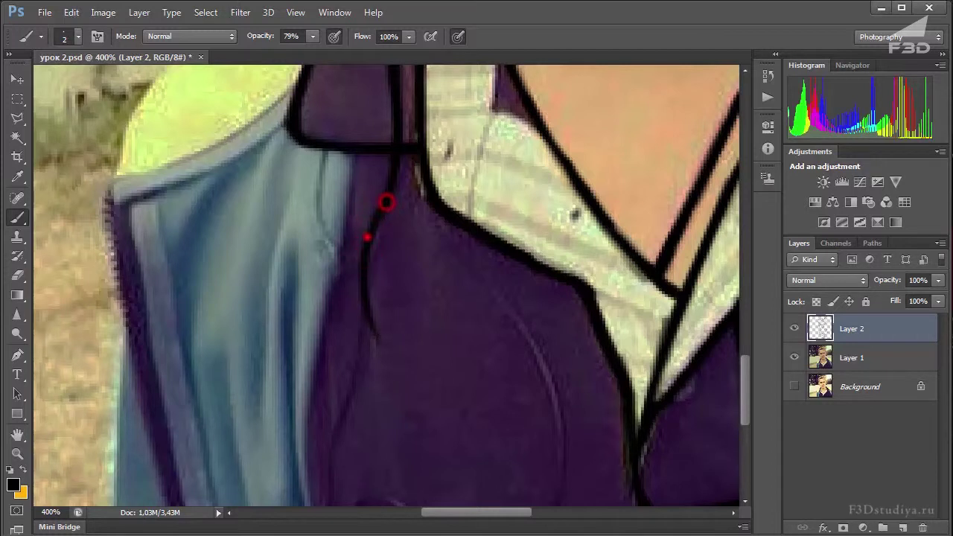
mouse_move(366, 239)
mouse_down()
mouse_move(379, 326)
mouse_move(368, 323)
mouse_move(388, 352)
mouse_up()
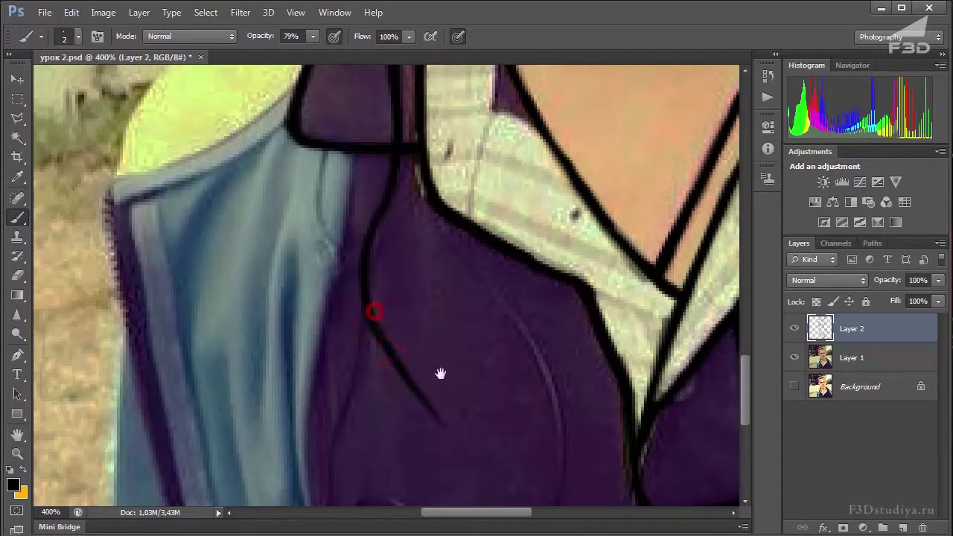
Extend the jacket fold line to the bottom of the image, then recheck the collar zoomed out
drag(438, 377, 436, 202)
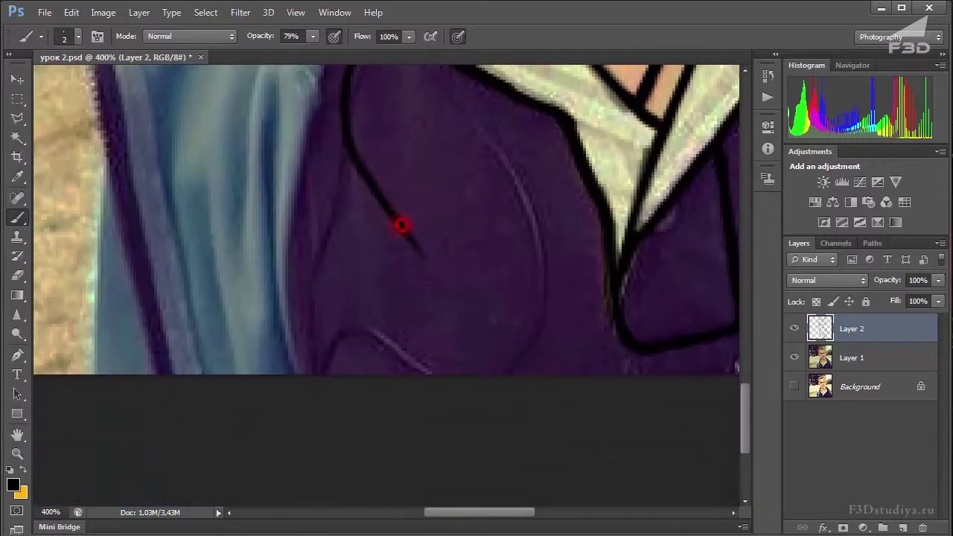
mouse_move(396, 226)
mouse_down()
mouse_move(416, 242)
mouse_move(436, 369)
mouse_up()
mouse_move(420, 276)
mouse_down()
mouse_move(427, 268)
mouse_move(439, 308)
mouse_move(421, 265)
mouse_up()
key(ctrl+minus)
mouse_move(358, 270)
mouse_down()
mouse_move(381, 338)
mouse_move(389, 311)
mouse_up()
key(ctrl+minus)
key(ctrl+minus)
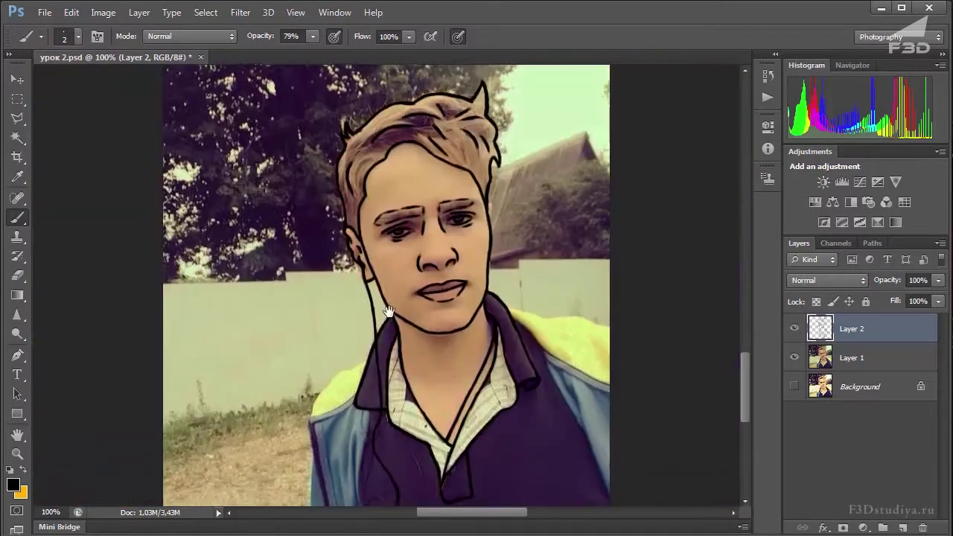
key(ctrl+plus)
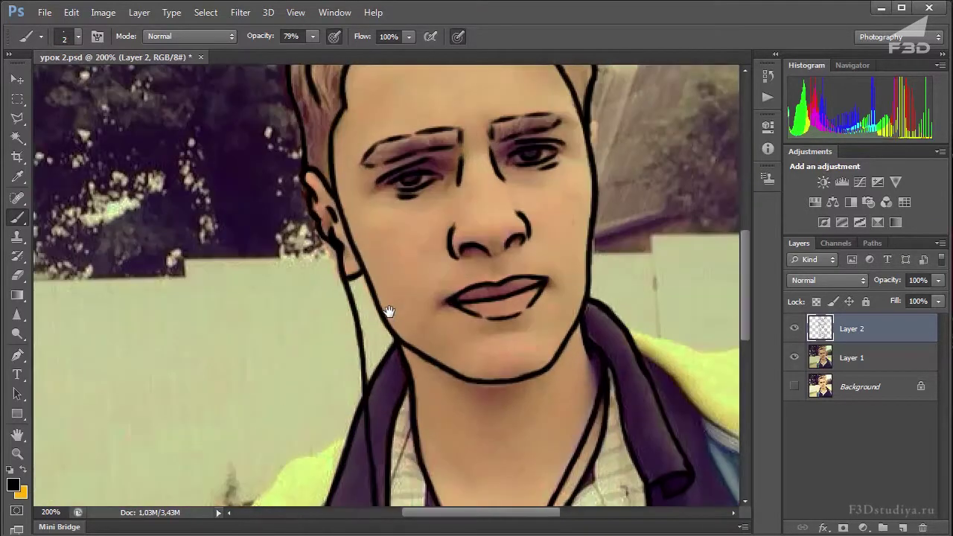
key(ctrl+plus)
mouse_move(395, 245)
mouse_down()
mouse_move(371, 250)
mouse_move(375, 144)
mouse_move(548, 78)
mouse_up()
drag(462, 191, 521, 157)
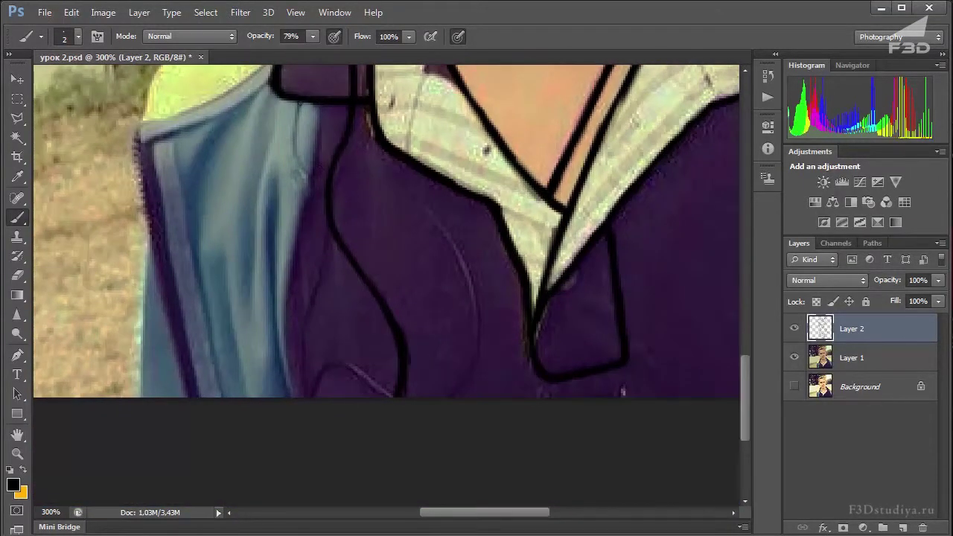
Zoom out to check the whole image, then zoom back in on the collar and jacket
key(ctrl+minus)
key(ctrl+minus)
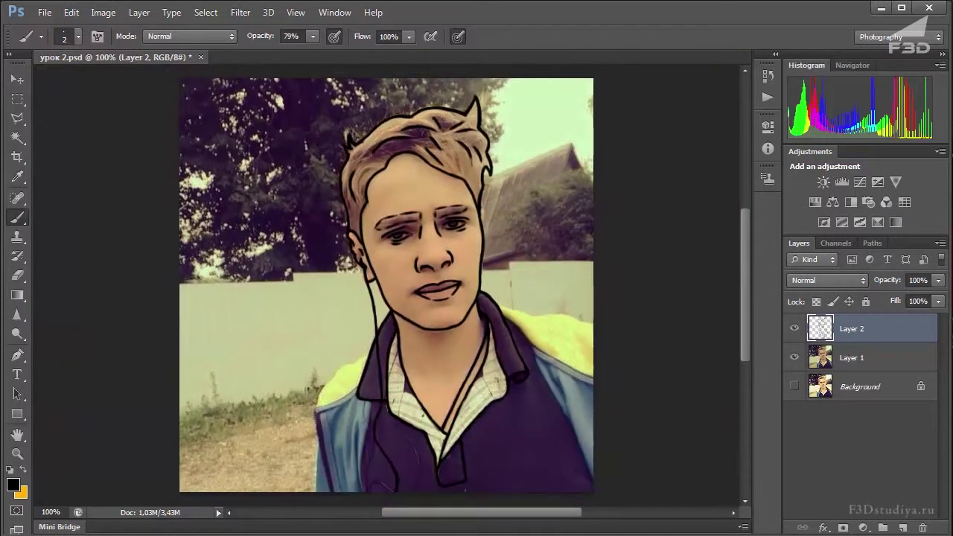
key(ctrl+minus)
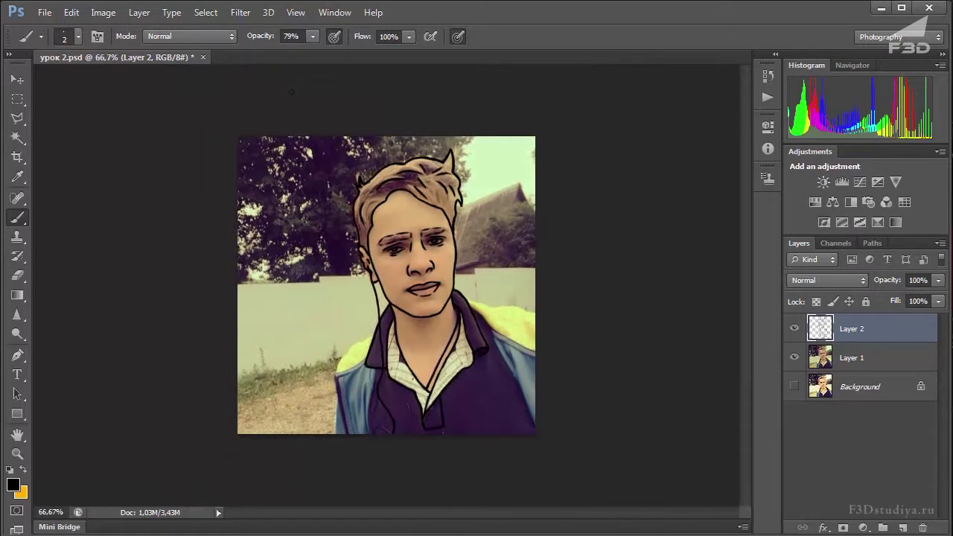
key(ctrl+plus)
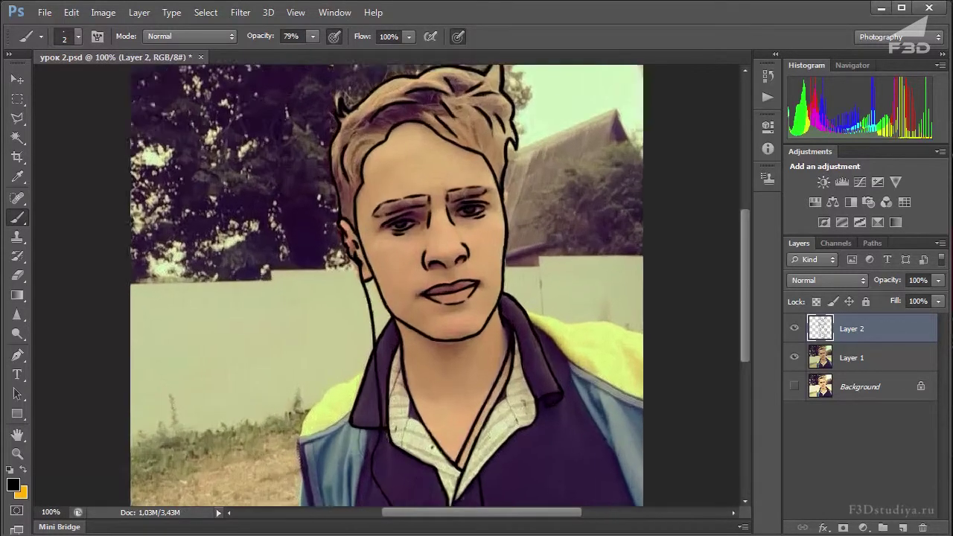
key(ctrl+plus)
drag(465, 361, 428, 193)
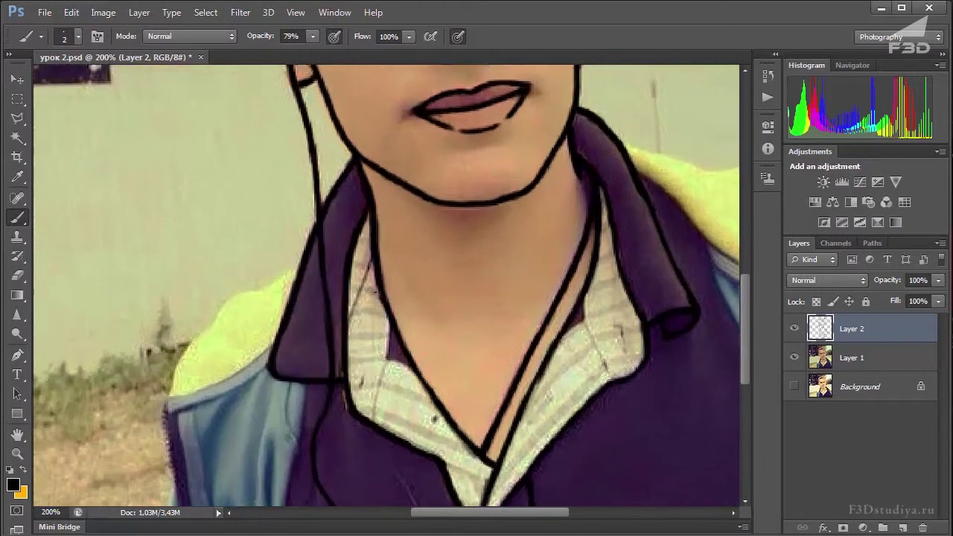
key(ctrl+plus)
mouse_move(425, 291)
mouse_down()
mouse_move(428, 60)
mouse_move(405, 149)
mouse_move(445, 359)
mouse_move(442, 196)
mouse_up()
drag(464, 347, 436, 219)
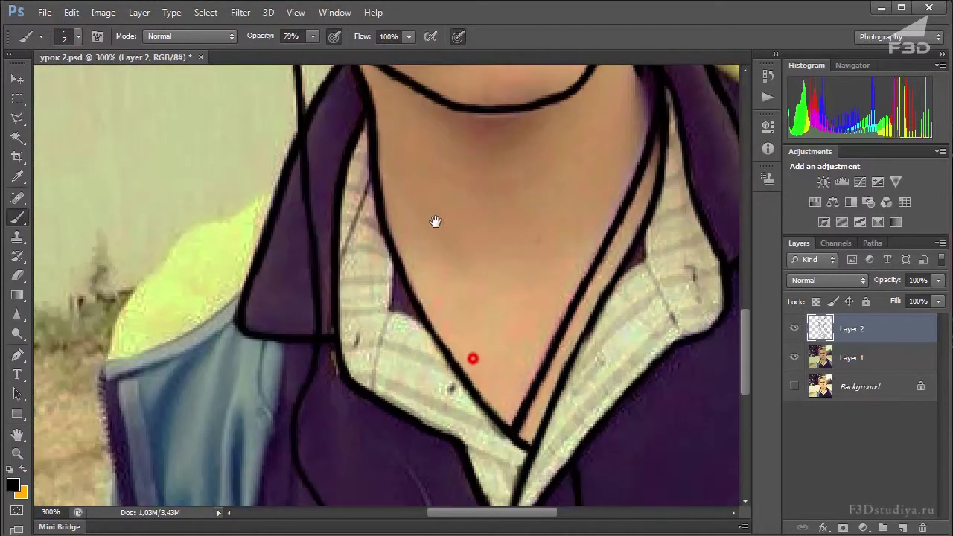
mouse_move(449, 387)
mouse_down()
mouse_move(447, 270)
mouse_move(499, 296)
mouse_up()
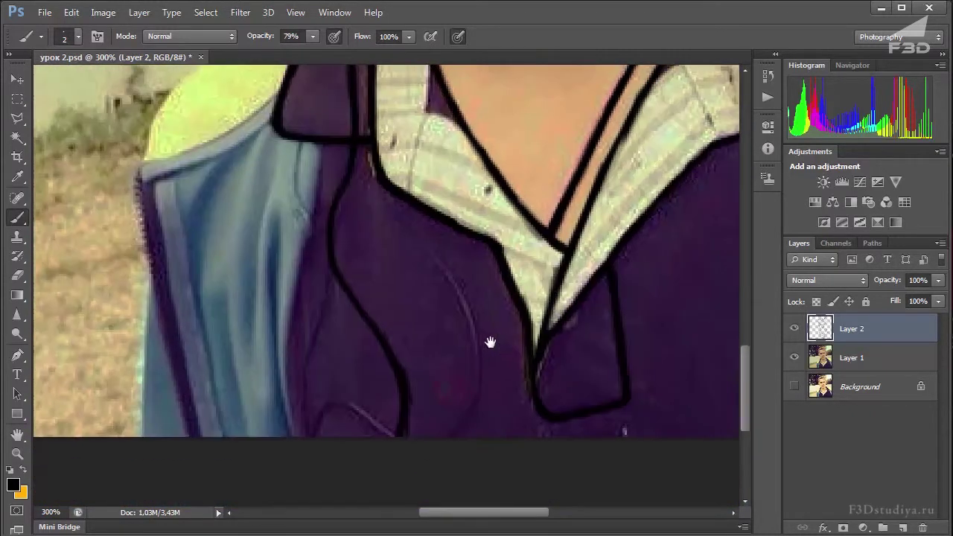
Hide the photo, erase a stray outline piece and touch up where outlines cross
click(21, 276)
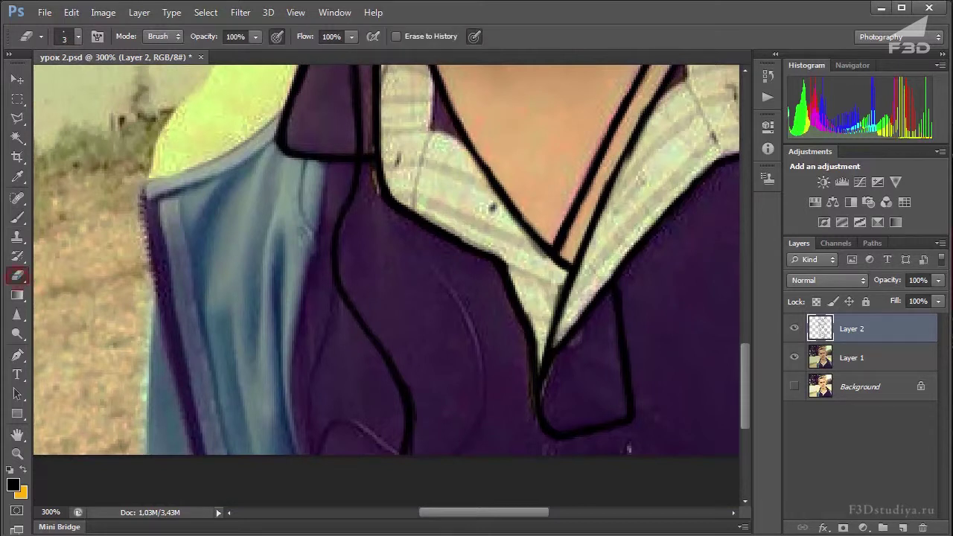
click(795, 358)
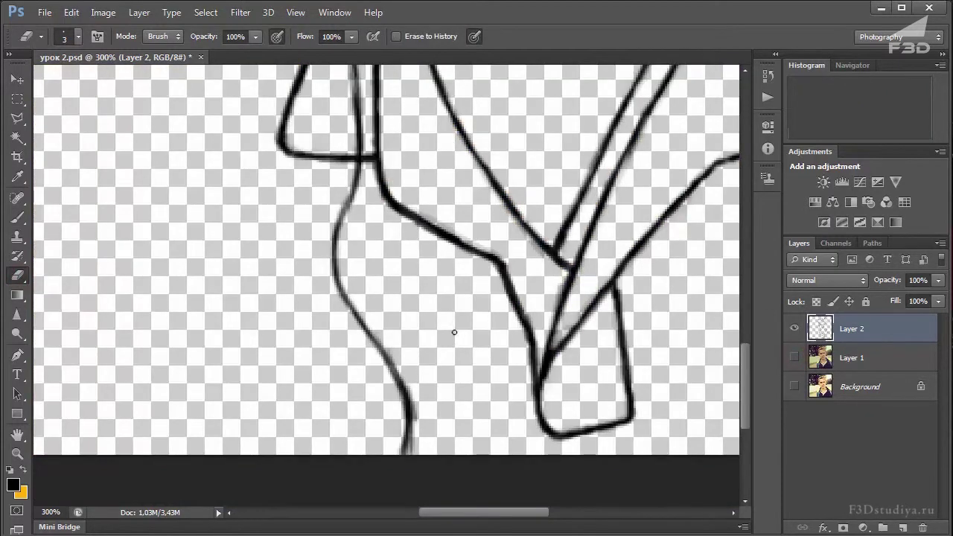
mouse_move(417, 397)
mouse_down()
mouse_move(411, 375)
mouse_move(416, 399)
mouse_up()
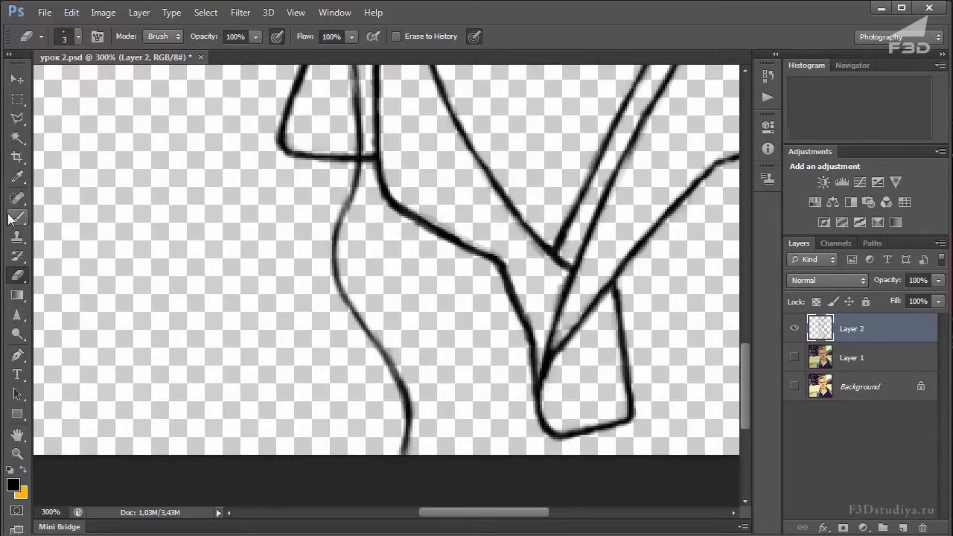
click(17, 217)
click(357, 153)
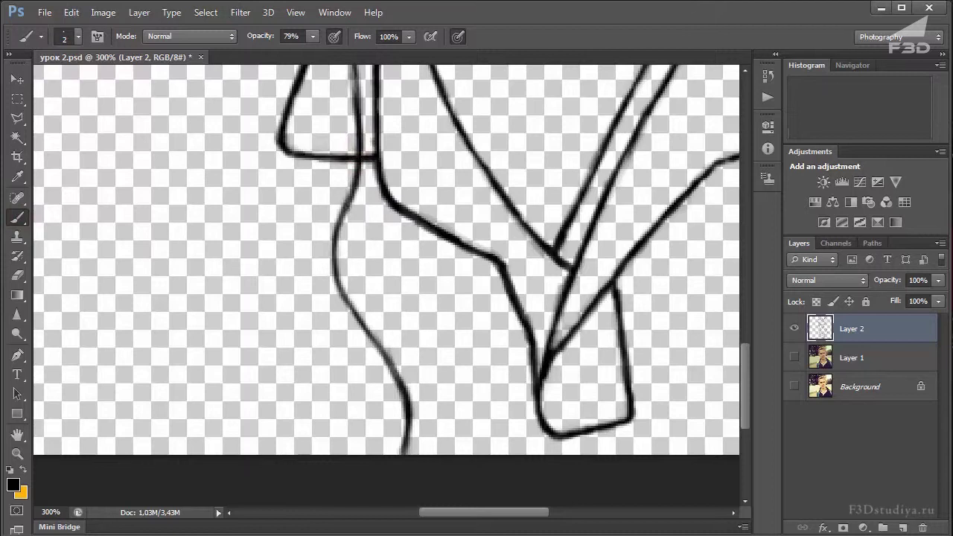
drag(338, 270, 341, 246)
key(ctrl+z)
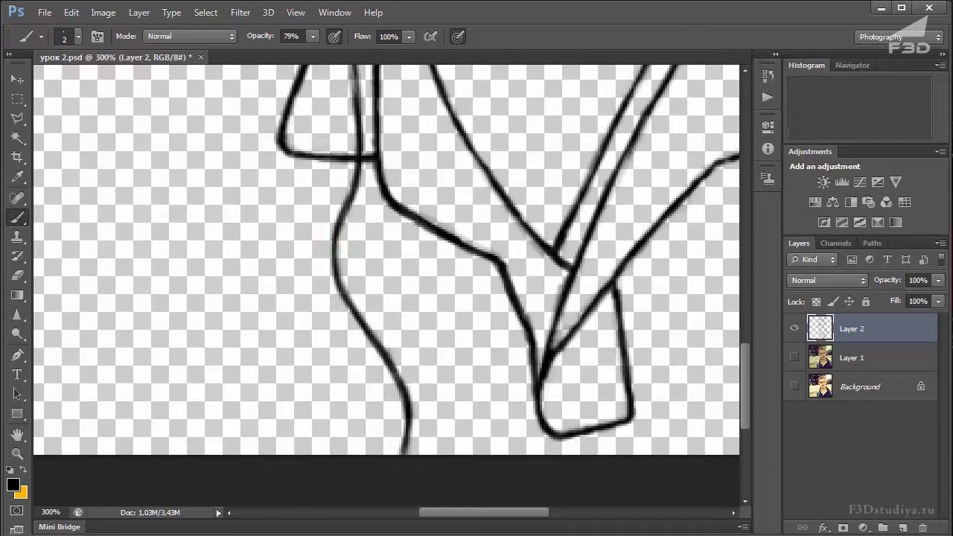
drag(396, 366, 393, 366)
key(ctrl+z)
Pan across the drawing and zoom out to see the whole line-art portrait
drag(417, 257, 416, 354)
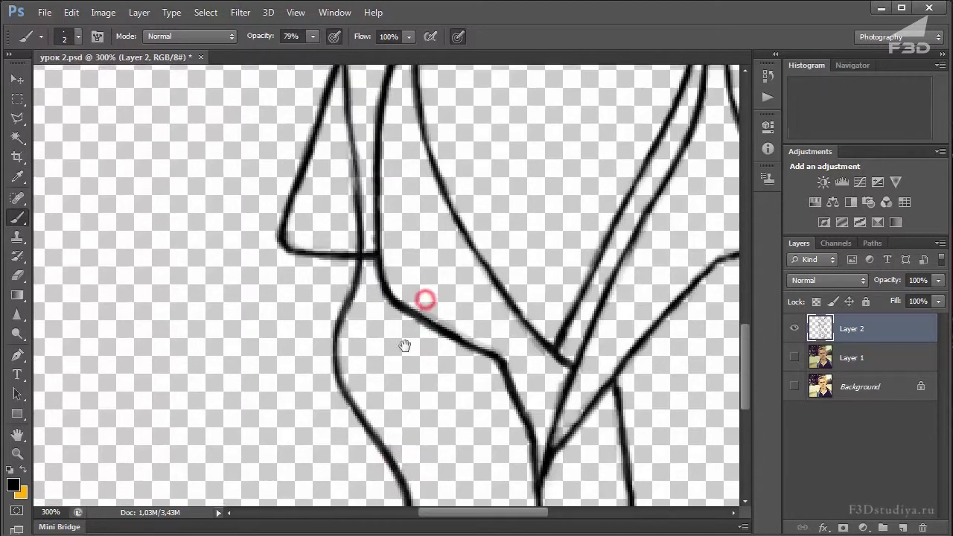
mouse_move(350, 124)
mouse_down()
mouse_move(386, 352)
mouse_move(378, 230)
mouse_up()
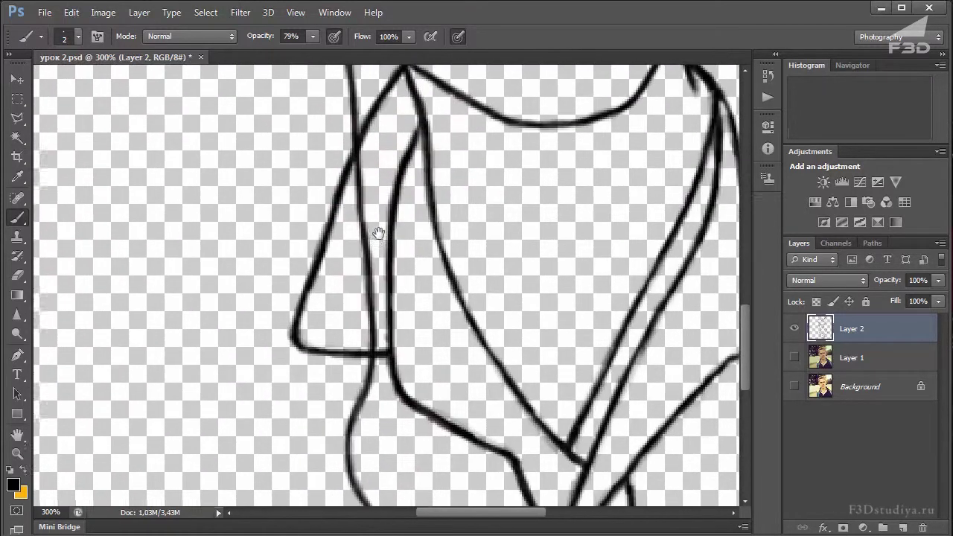
drag(382, 268, 377, 159)
key(ctrl+minus)
key(ctrl+minus)
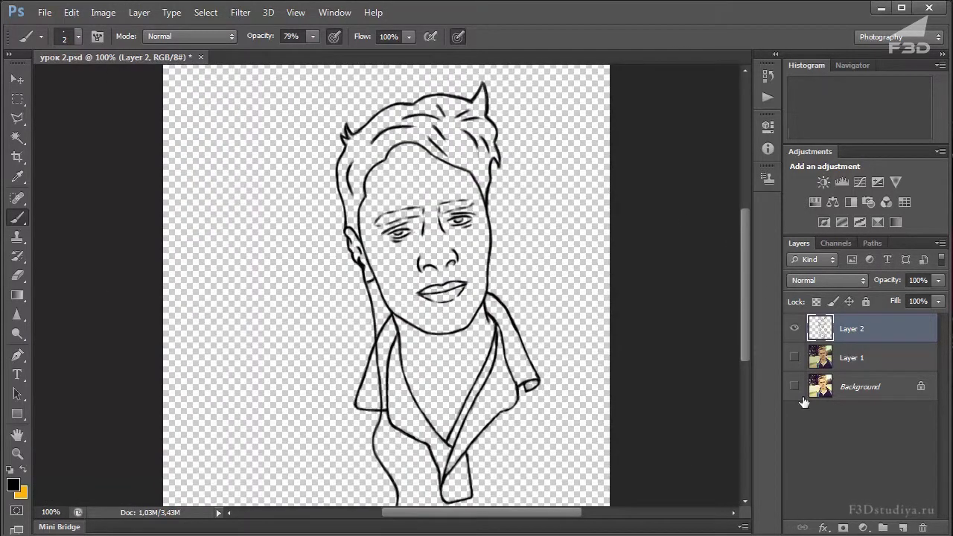
Show Layer 1's photo beneath the line art and zoom in on the collar and shoulder
click(794, 358)
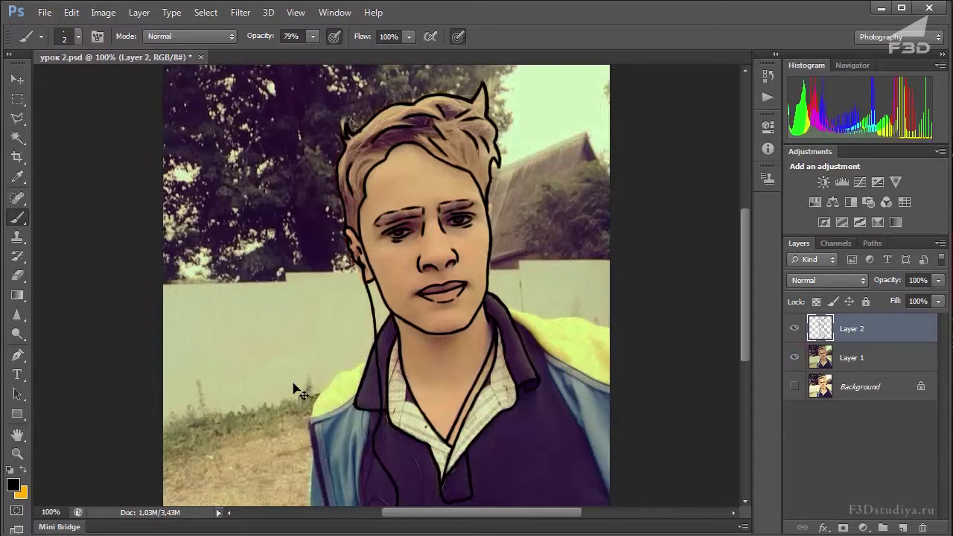
key(ctrl+plus)
drag(294, 387, 382, 105)
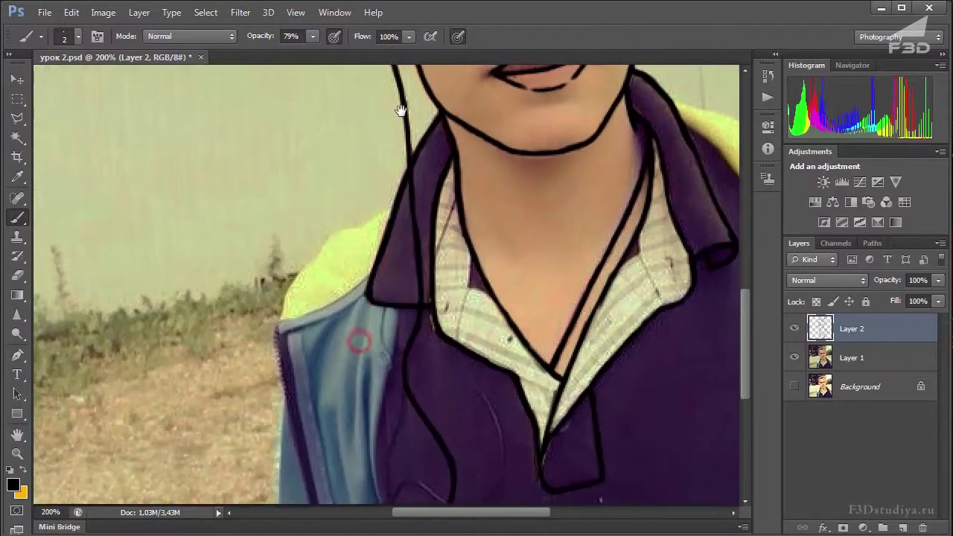
key(ctrl+plus)
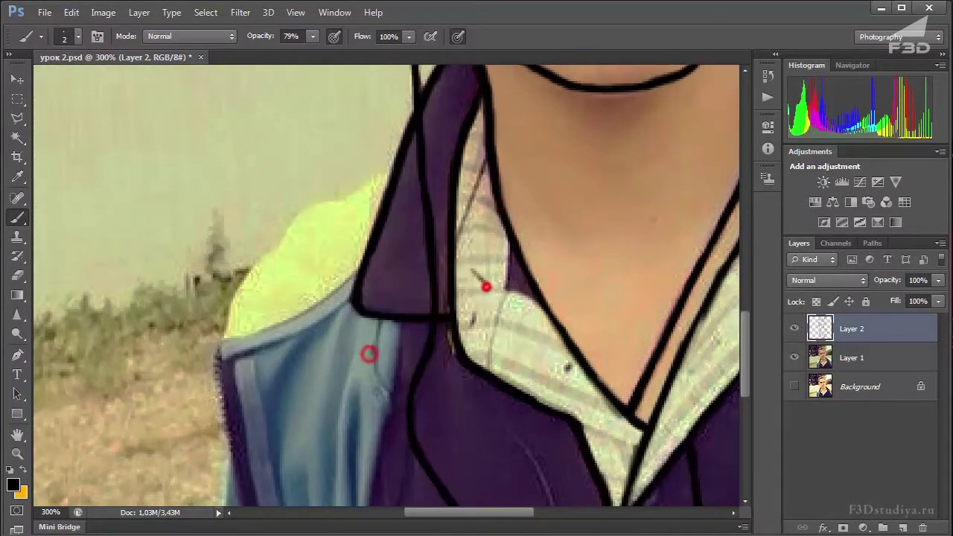
Outline the yellow shoulder's curved edge in black and extend it along the purple fabric
drag(241, 291, 226, 322)
mouse_move(227, 335)
mouse_down()
mouse_move(280, 243)
mouse_move(399, 149)
mouse_up()
mouse_move(277, 378)
mouse_down()
mouse_move(245, 276)
mouse_move(244, 233)
mouse_up()
mouse_move(318, 274)
mouse_down()
mouse_move(358, 300)
mouse_move(325, 334)
mouse_move(343, 325)
mouse_move(358, 371)
mouse_move(333, 406)
mouse_up()
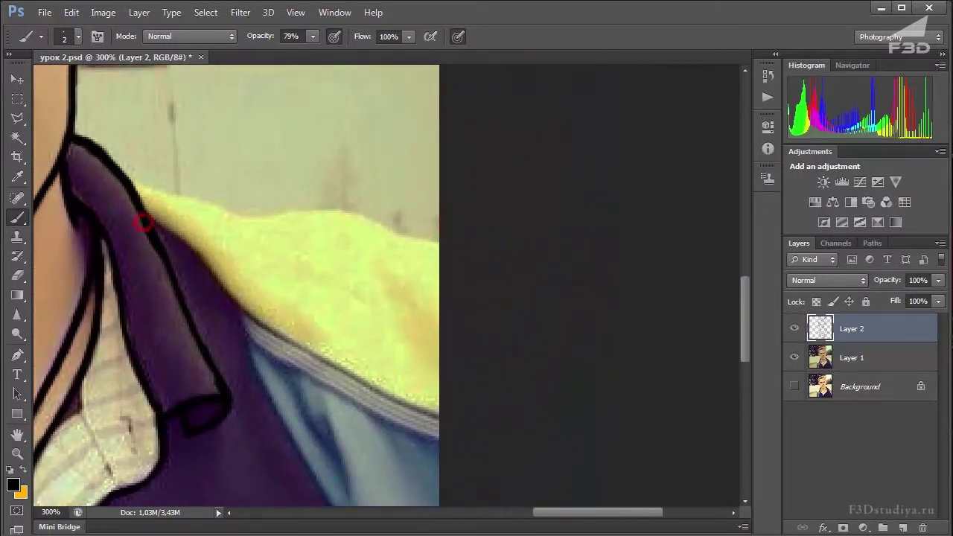
mouse_move(192, 239)
mouse_down()
mouse_move(238, 301)
mouse_move(286, 336)
mouse_move(423, 400)
mouse_up()
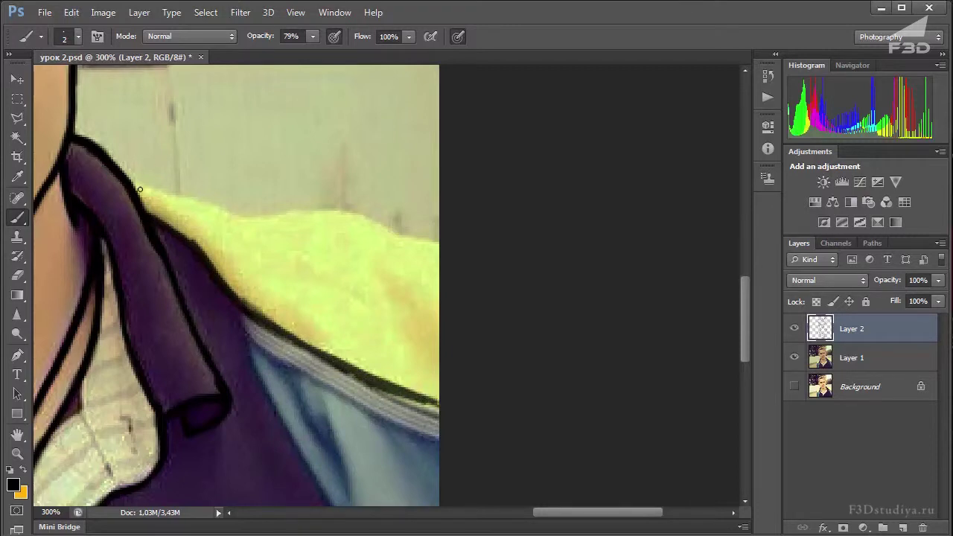
mouse_move(138, 184)
mouse_down()
mouse_move(249, 215)
mouse_move(320, 202)
mouse_move(420, 236)
mouse_up()
Continue the outline down the purple and blue fabric edge and along the collar
drag(361, 271, 335, 187)
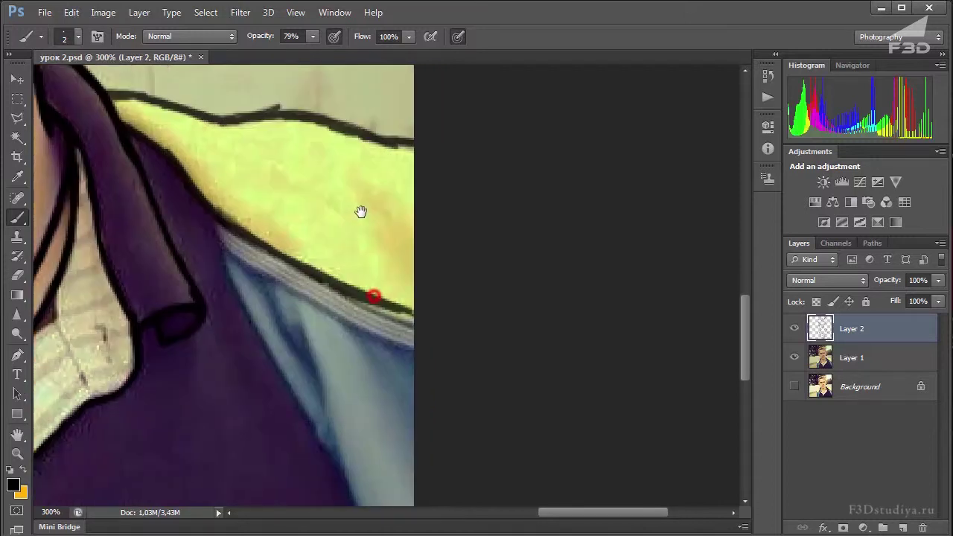
mouse_move(215, 217)
mouse_down()
mouse_move(267, 348)
mouse_move(316, 430)
mouse_move(278, 291)
mouse_move(296, 358)
mouse_move(193, 118)
mouse_up()
shift+click(255, 227)
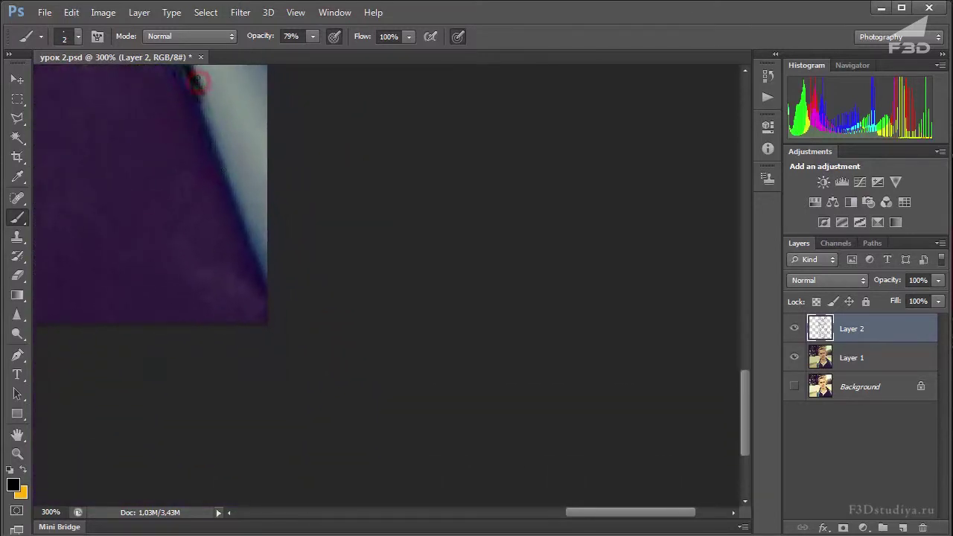
drag(198, 82, 261, 253)
drag(221, 133, 317, 343)
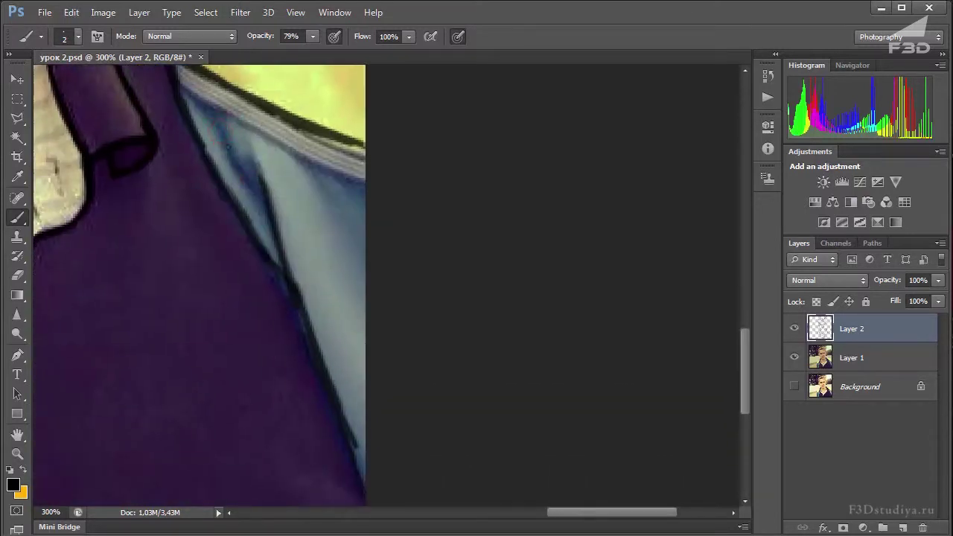
mouse_move(298, 263)
mouse_down()
mouse_move(270, 311)
mouse_move(265, 363)
mouse_move(435, 452)
mouse_up()
scroll(304, 382, left, 2)
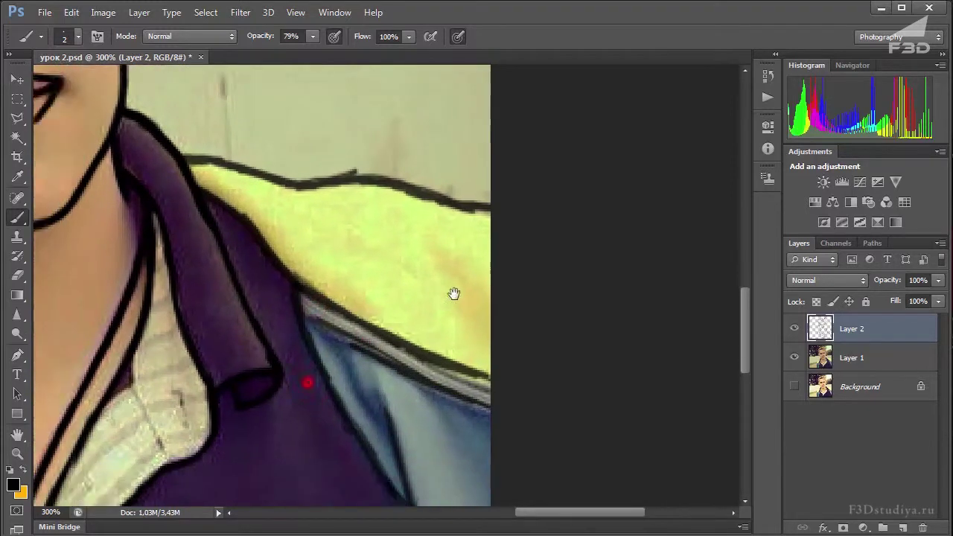
scroll(330, 306, down, 5)
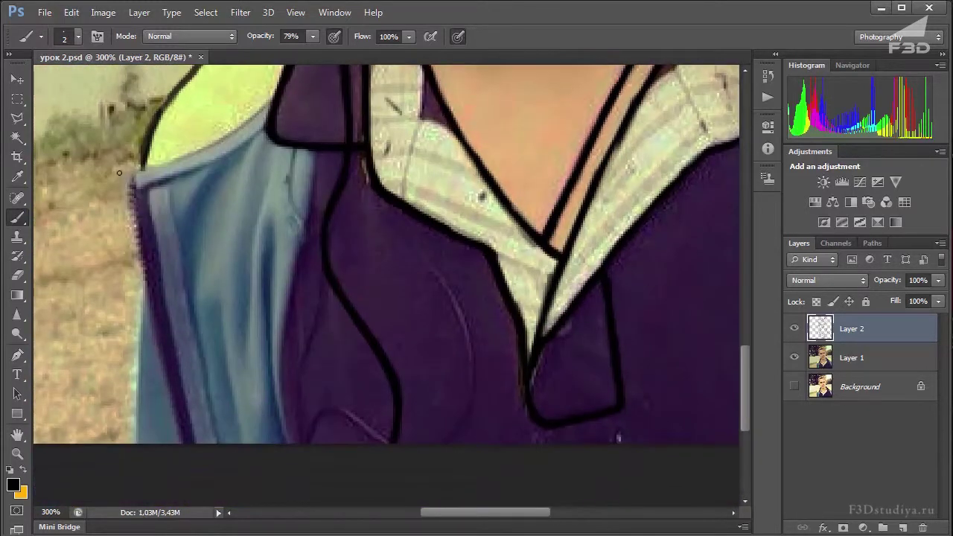
Outline the left and top edges of the blue jacket collar strip
drag(142, 170, 131, 179)
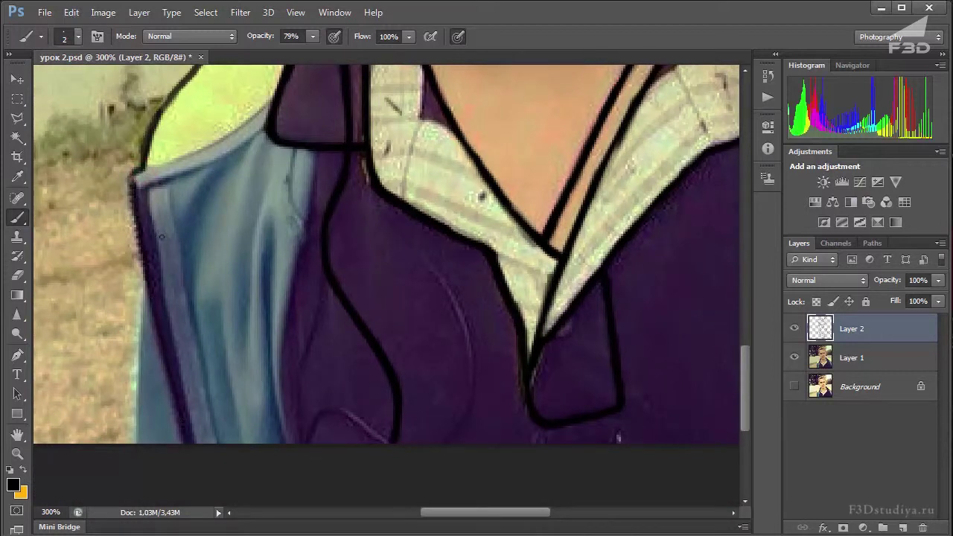
mouse_move(150, 198)
mouse_down()
mouse_move(203, 445)
mouse_move(179, 332)
mouse_up()
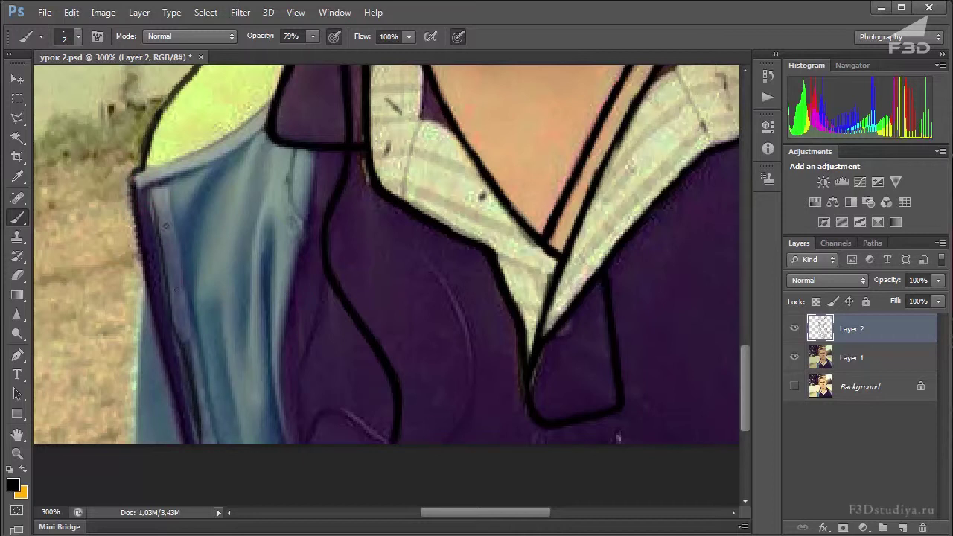
mouse_move(151, 181)
mouse_down()
mouse_move(241, 146)
mouse_move(272, 89)
mouse_move(149, 170)
mouse_up()
drag(136, 340, 141, 439)
scroll(229, 269, up, 3)
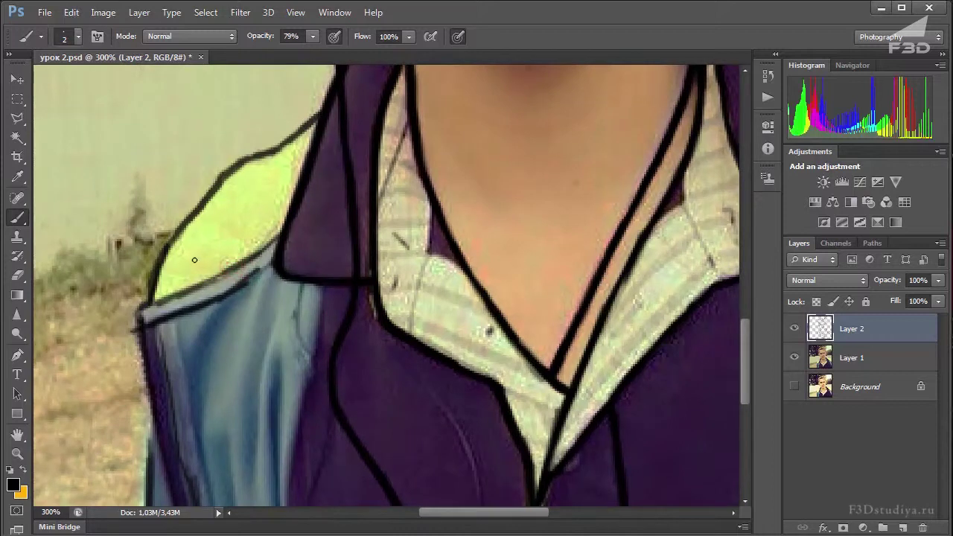
scroll(233, 268, down, 2)
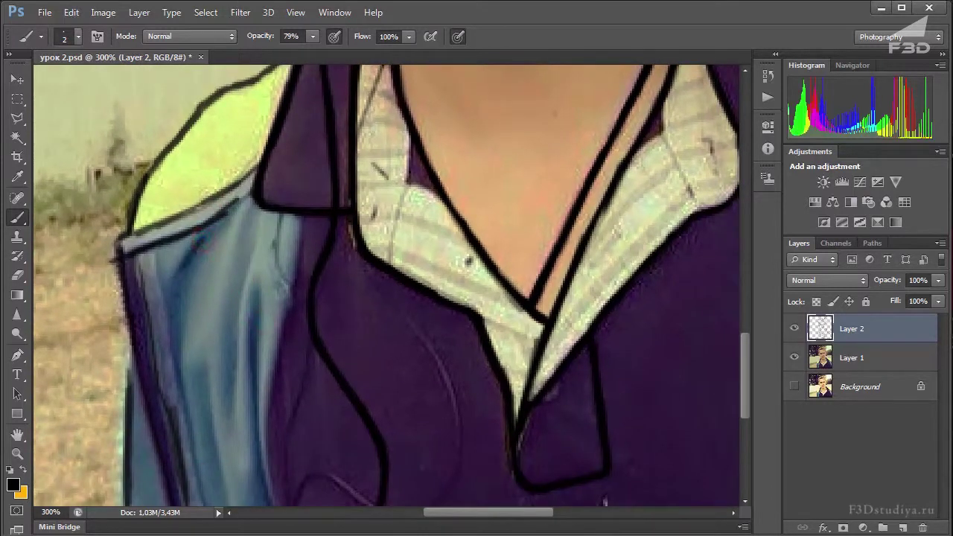
Paint short dark hatch strokes across the blue jacket sleeve
mouse_move(259, 303)
mouse_down()
mouse_move(245, 250)
mouse_move(222, 311)
mouse_move(230, 321)
mouse_move(220, 350)
mouse_up()
mouse_move(223, 345)
mouse_down()
mouse_move(208, 416)
mouse_move(241, 310)
mouse_move(247, 239)
mouse_up()
drag(271, 272, 272, 387)
drag(275, 313, 277, 413)
drag(199, 320, 222, 398)
drag(206, 236, 185, 272)
drag(277, 253, 258, 268)
drag(236, 195, 222, 229)
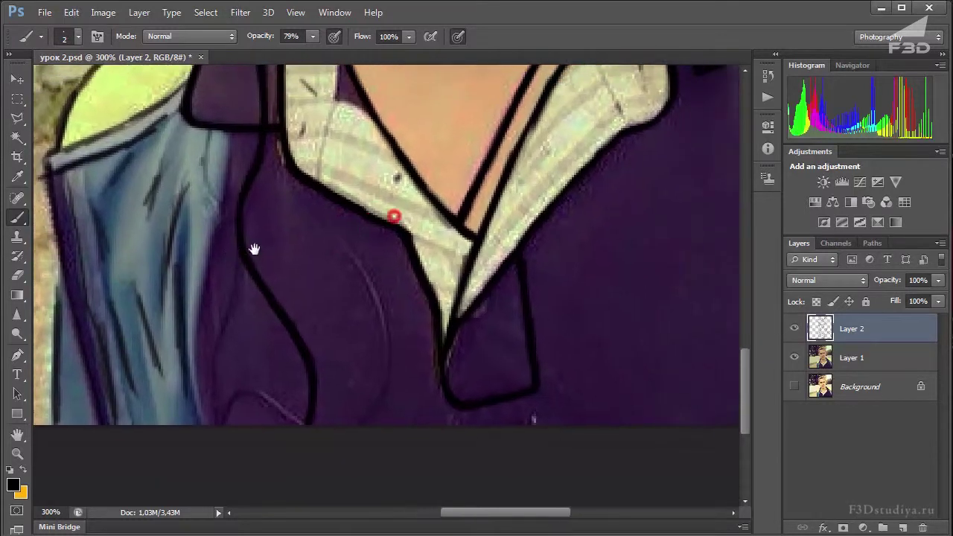
drag(506, 216, 231, 222)
drag(345, 230, 209, 305)
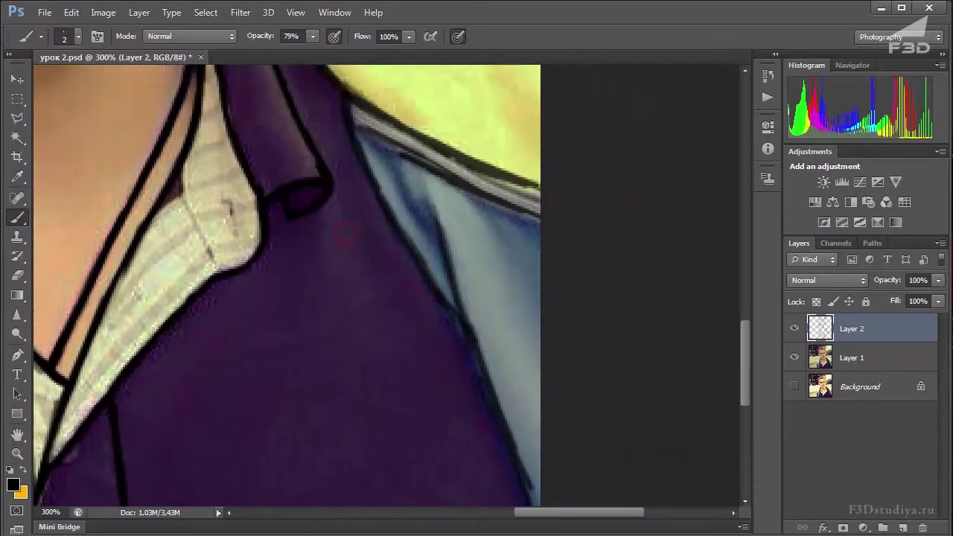
key(ctrl+1)
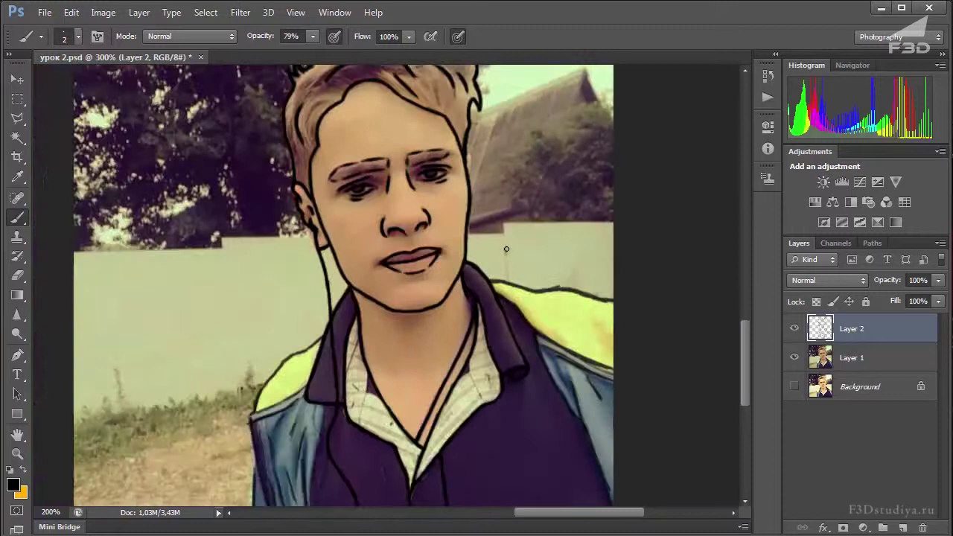
key(ctrl+minus)
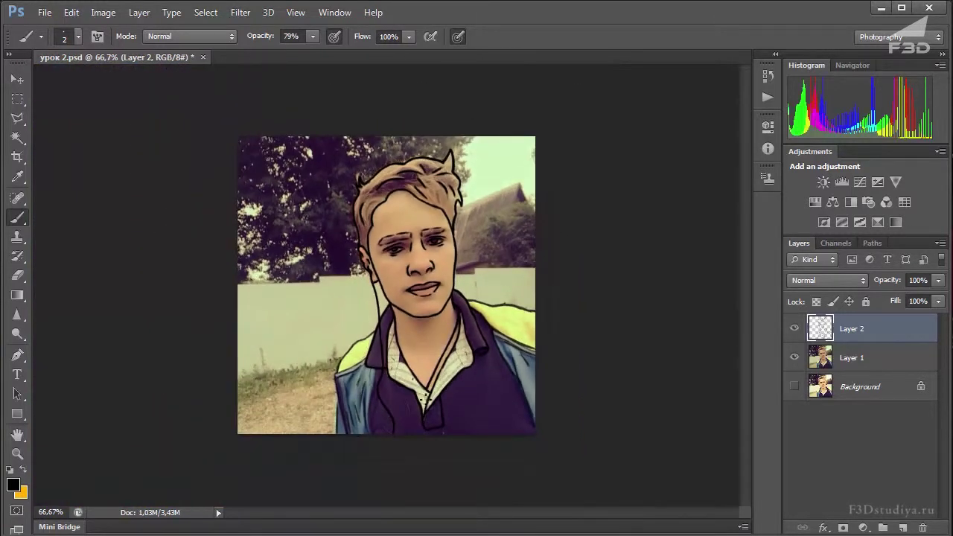
key(ctrl+plus)
key(ctrl+minus)
click(383, 356)
key(ctrl+plus)
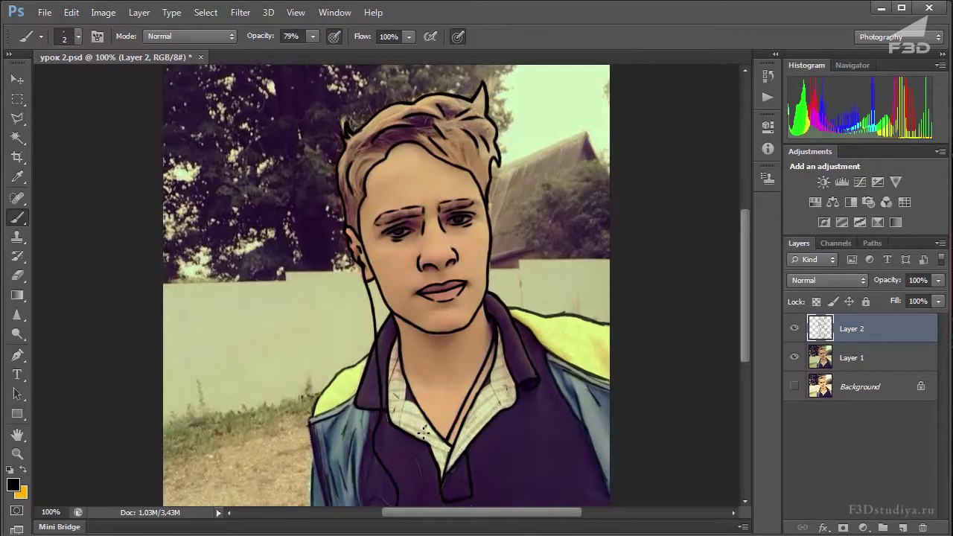
drag(498, 383, 470, 358)
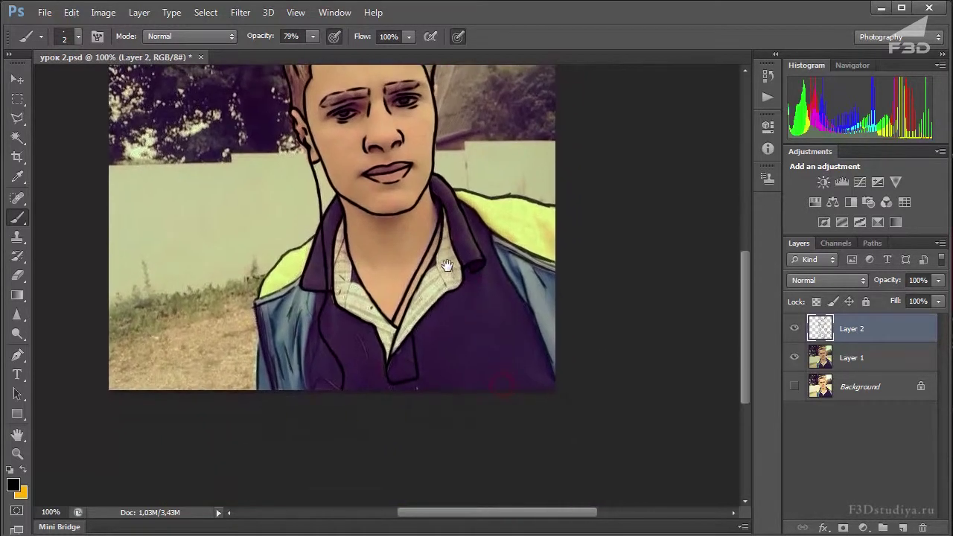